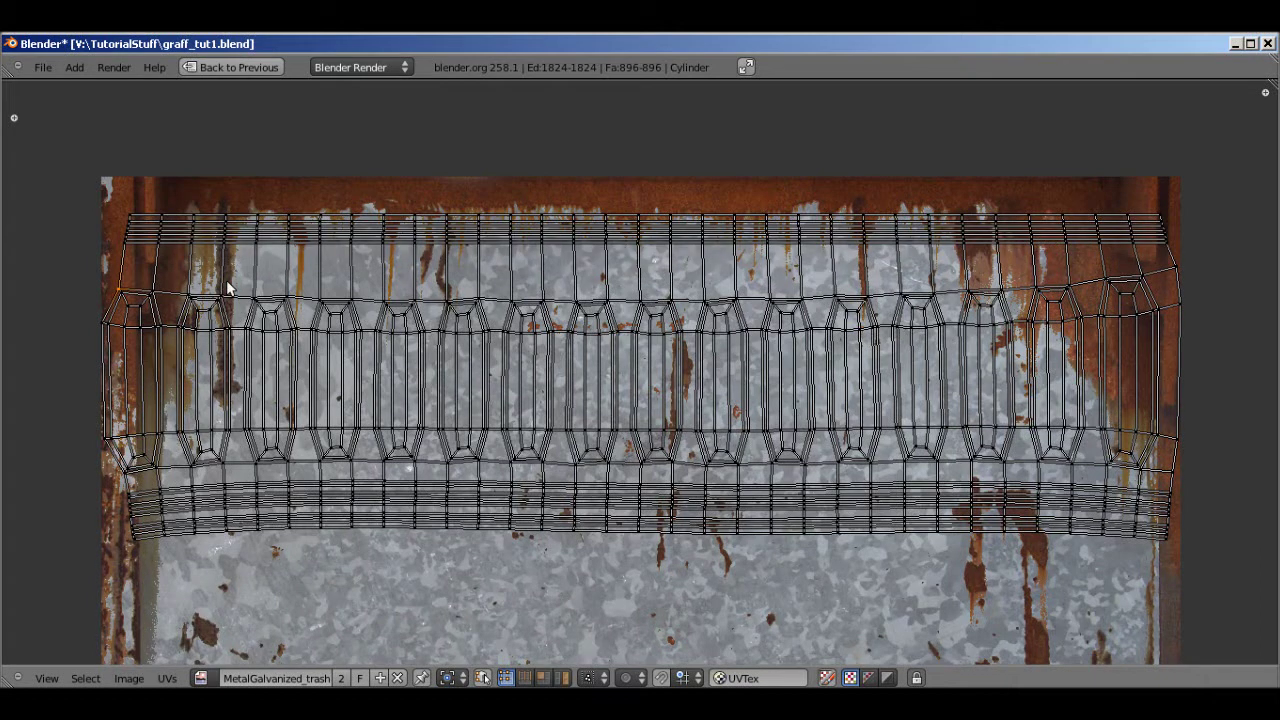
Select every vertex of the wavy upper UV row, from the left side to its right end.
shift+right_click(150, 290)
shift+right_click(354, 275)
shift+right_click(384, 276)
shift+right_click(420, 278)
shift+right_click(511, 281)
shift+right_click(545, 284)
shift+right_click(576, 284)
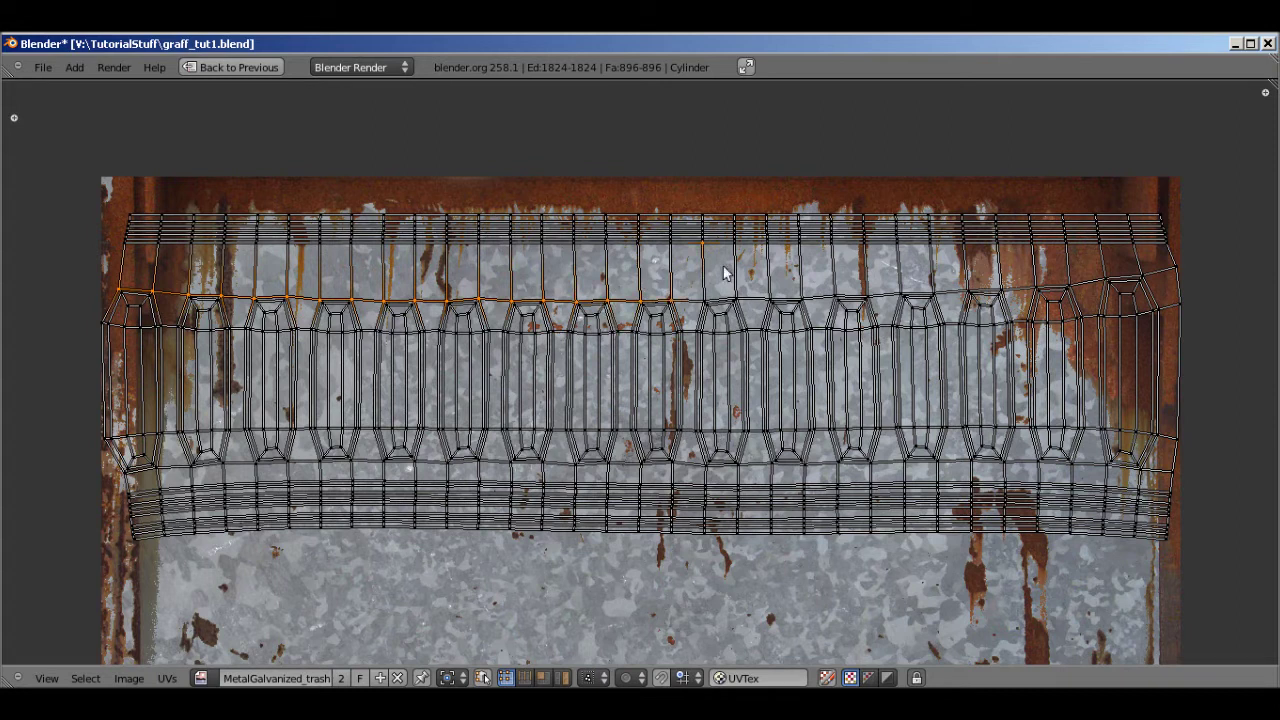
shift+right_click(704, 290)
shift+right_click(736, 292)
shift+right_click(836, 286)
shift+right_click(900, 285)
shift+right_click(934, 284)
shift+right_click(968, 282)
shift+right_click(1027, 266)
shift+right_click(1068, 268)
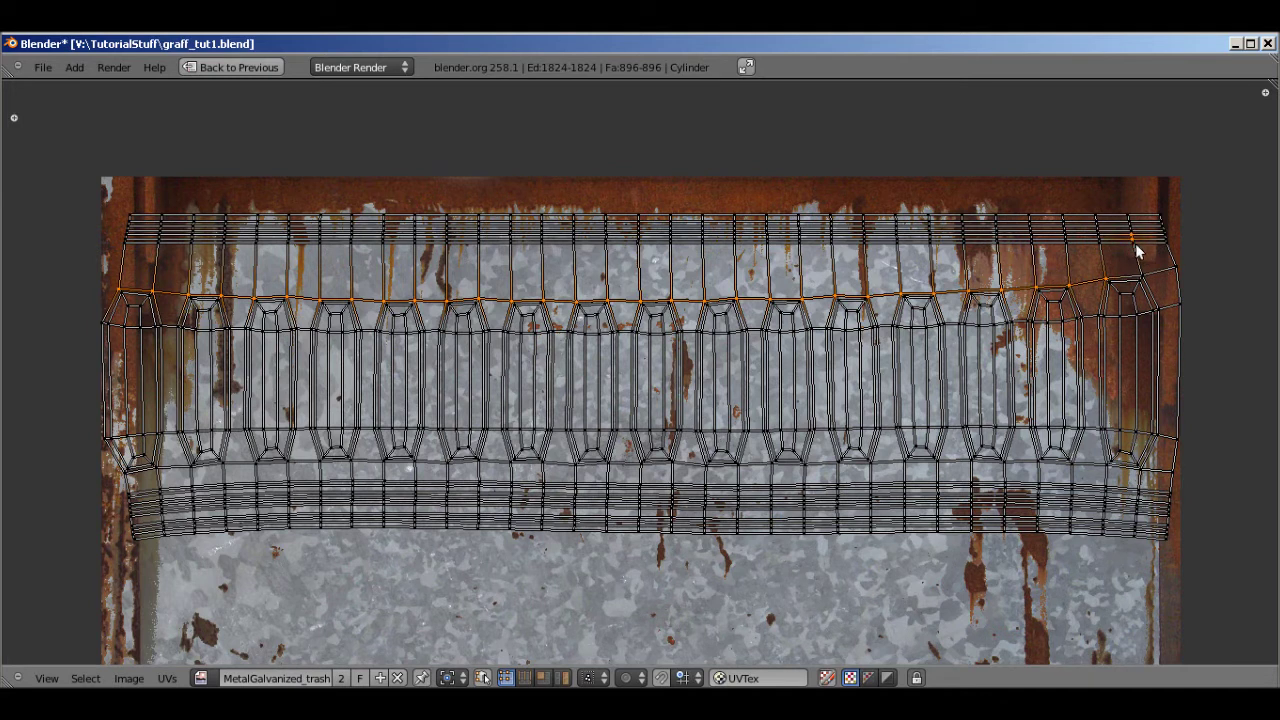
key(ctrl+z)
shift+right_click(1150, 281)
Scale the selected row along Y into a flat line, then select all UVs and restore the layout.
key(s)
key(y)
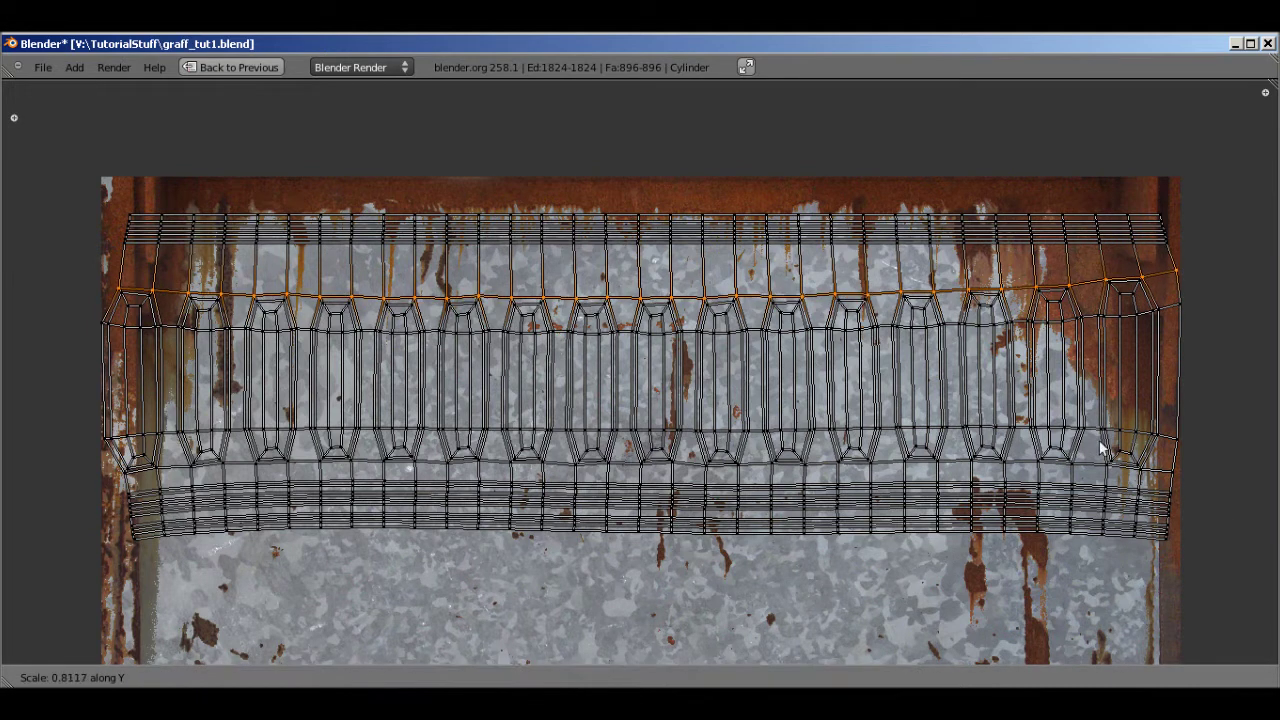
click(857, 306)
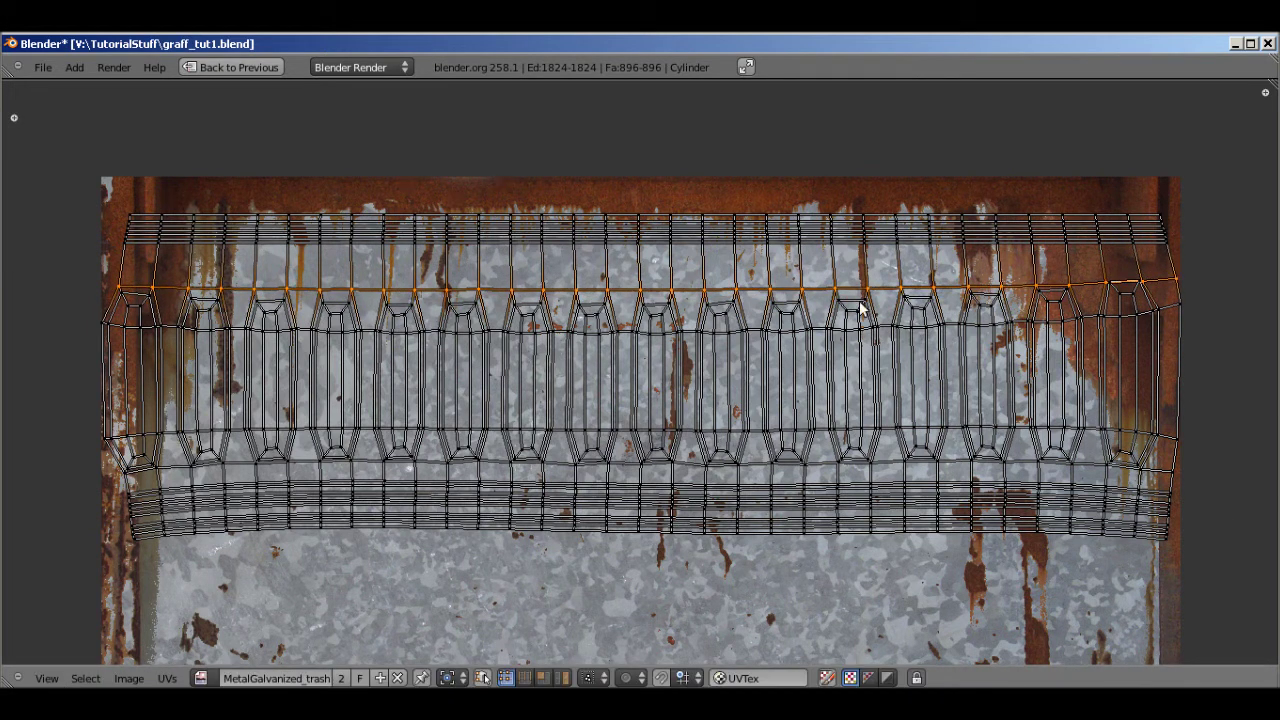
scroll(818, 340, down, 3)
key(a)
key(a)
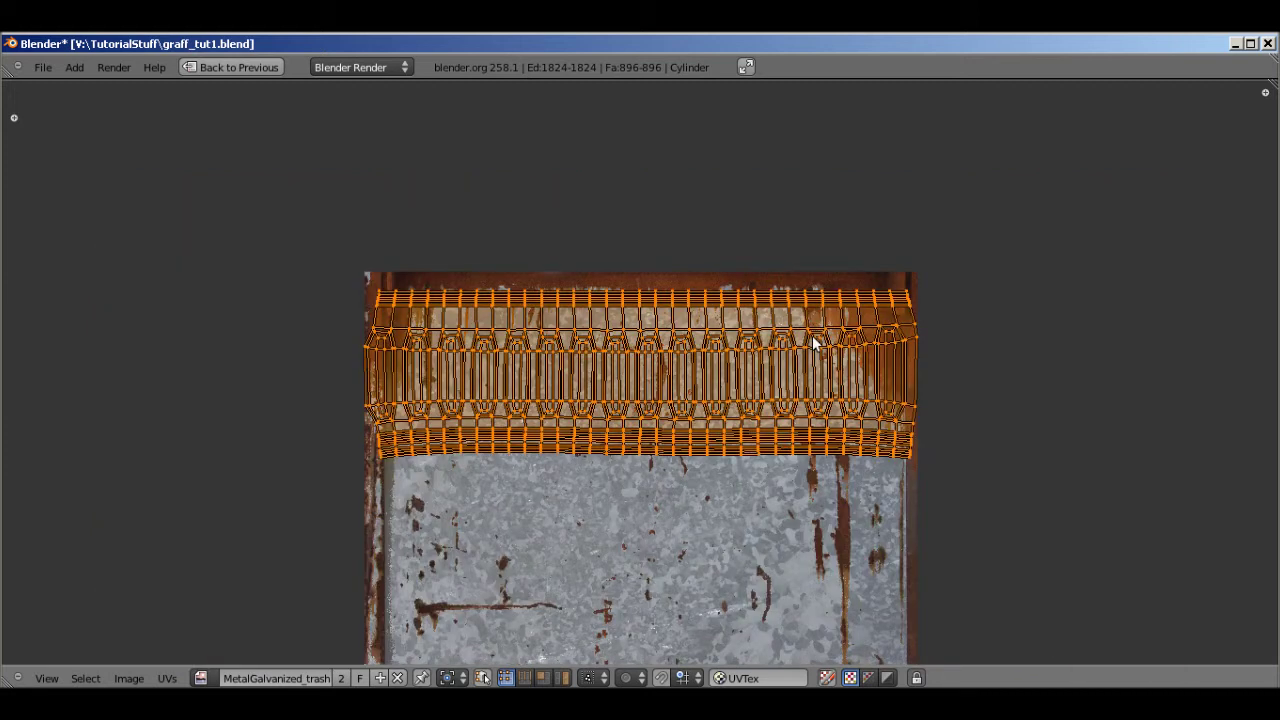
key(ctrl+Down)
scroll(223, 270, down, 2)
Stretch all the can's UVs taller along the Y axis.
middle_drag(223, 270, 414, 311)
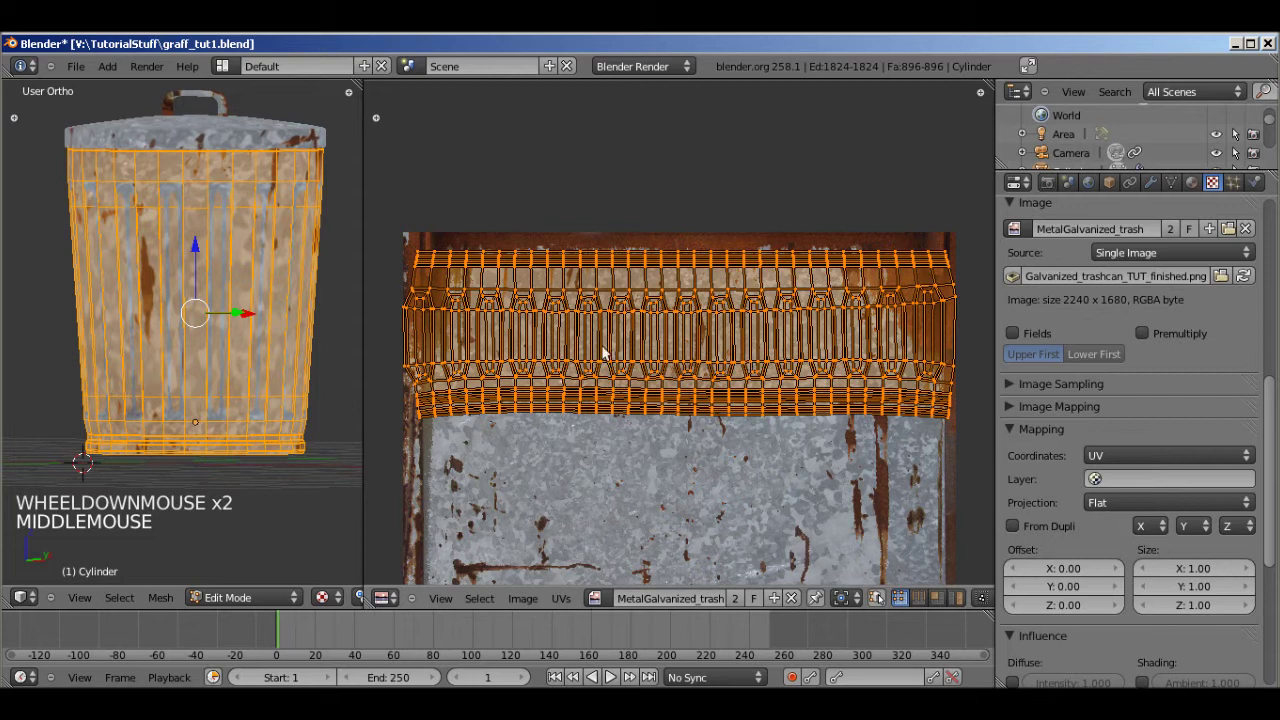
key(s)
key(y)
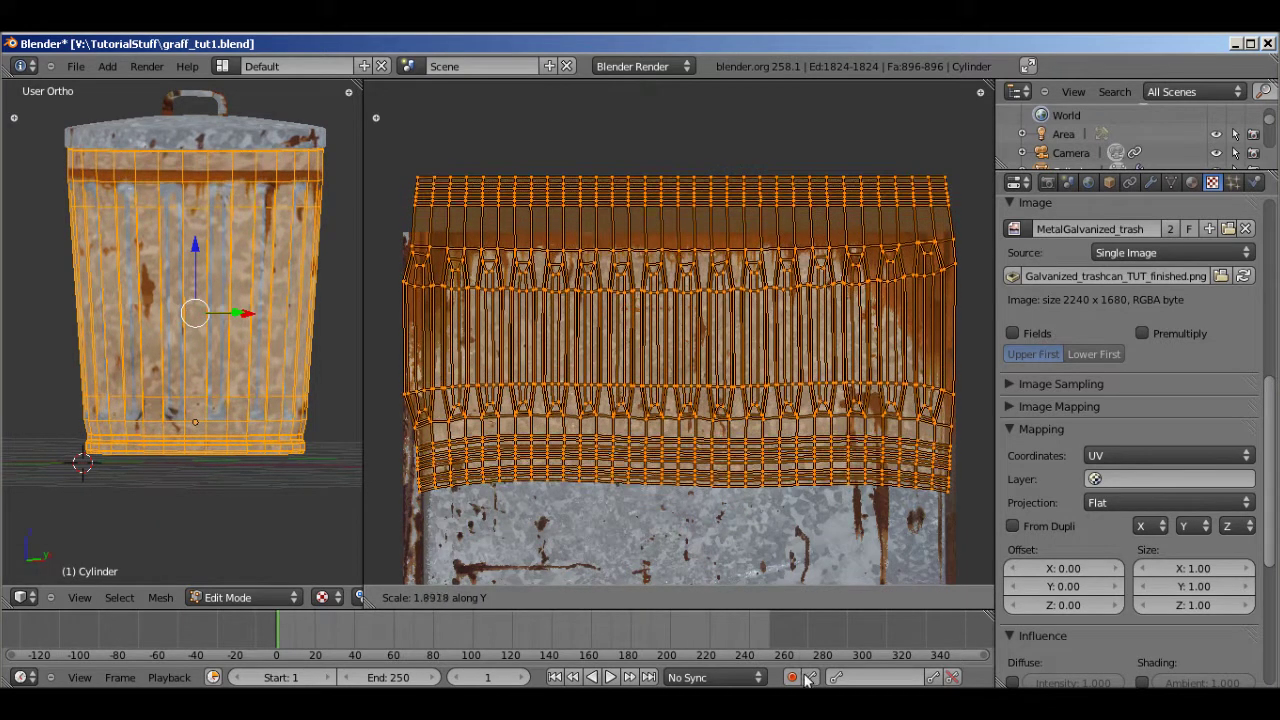
click(797, 624)
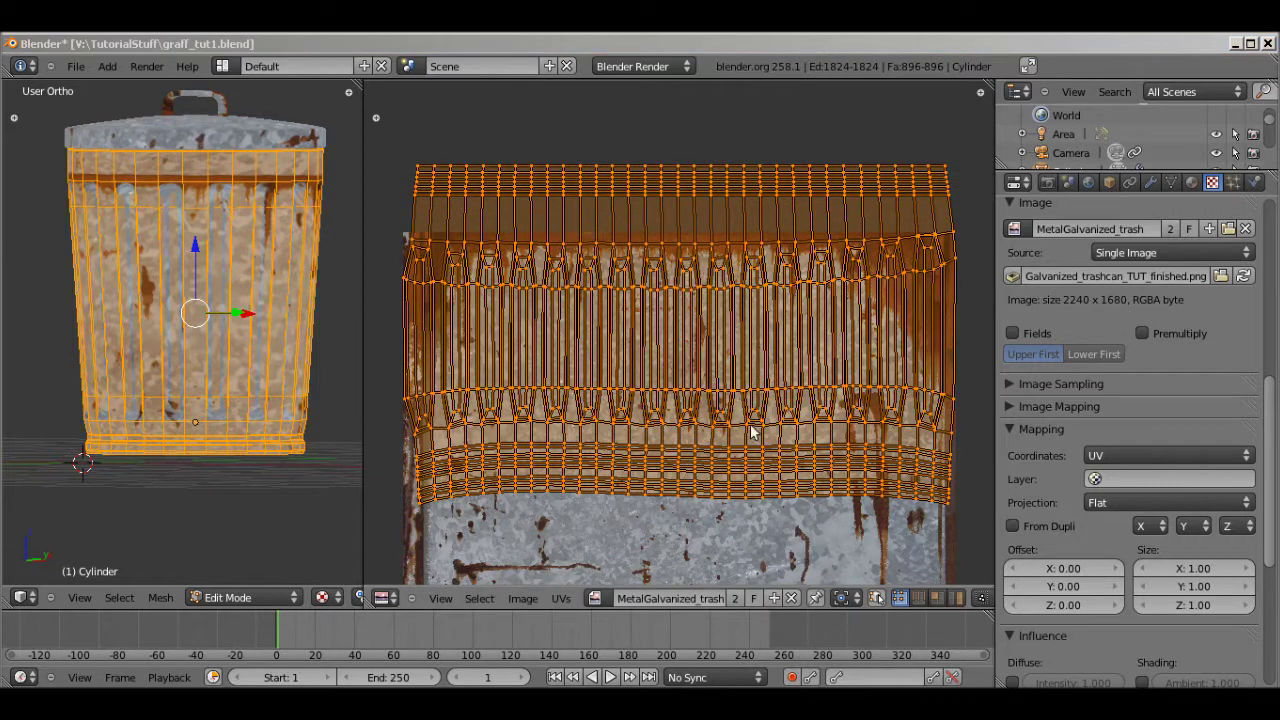
click(634, 38)
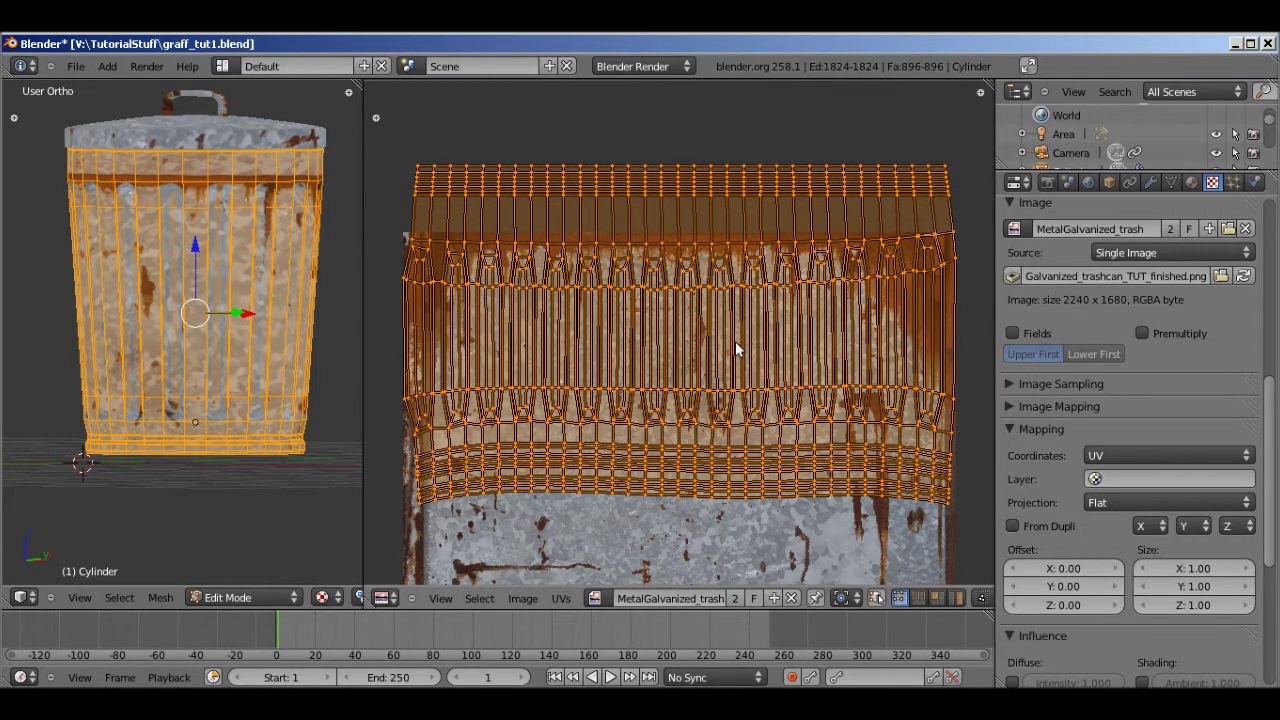
Move the whole UV layout down along Y over the rusty texture.
key(g)
key(y)
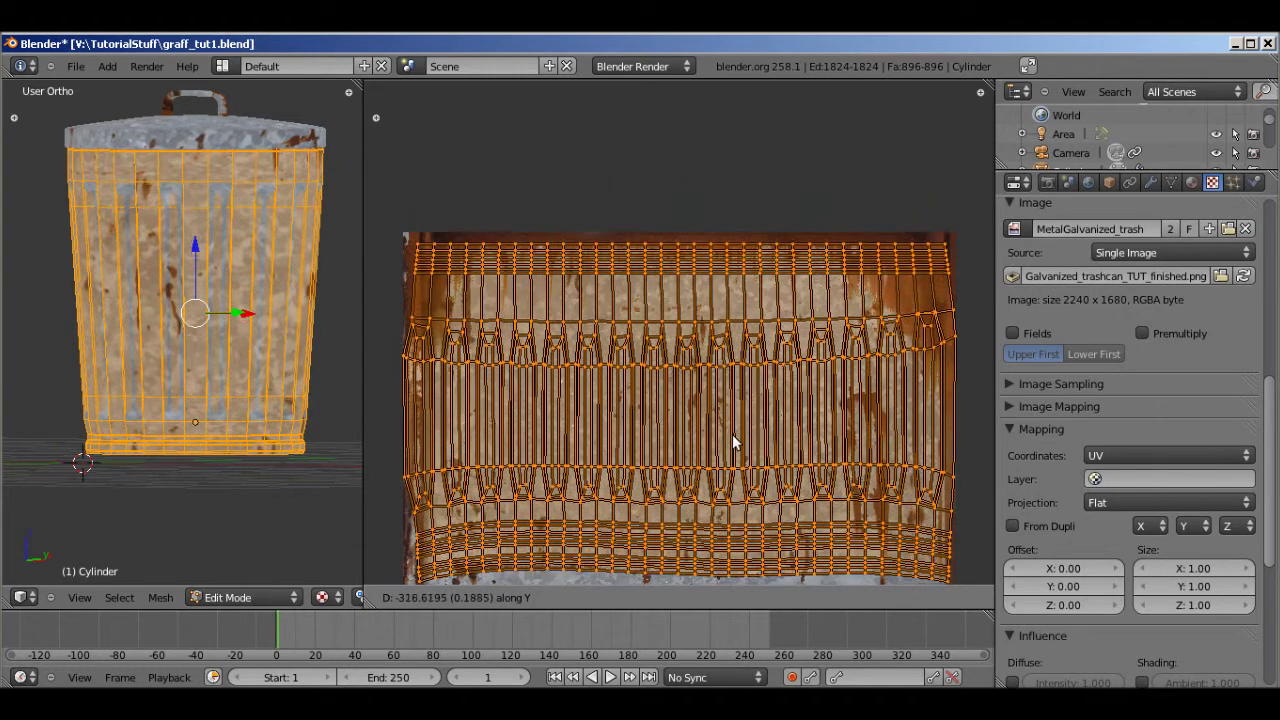
click(730, 426)
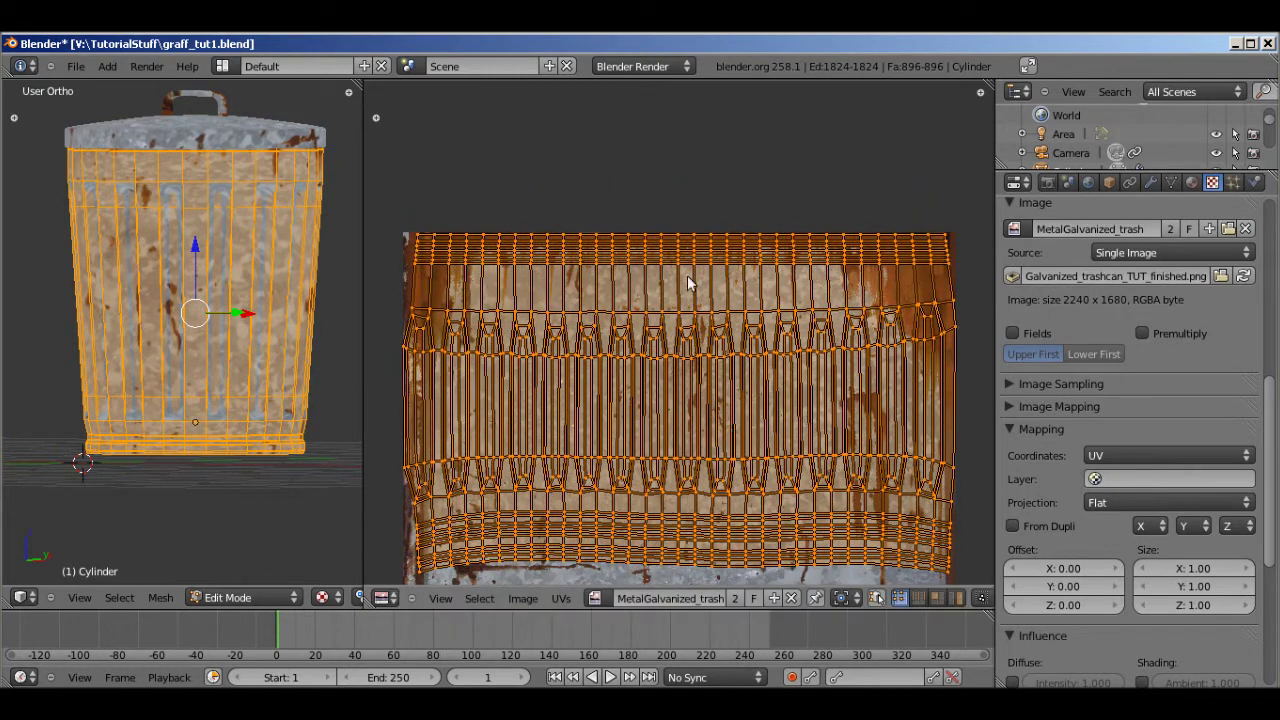
shift+middle_drag(70, 300, 173, 245)
scroll(198, 296, up, 3)
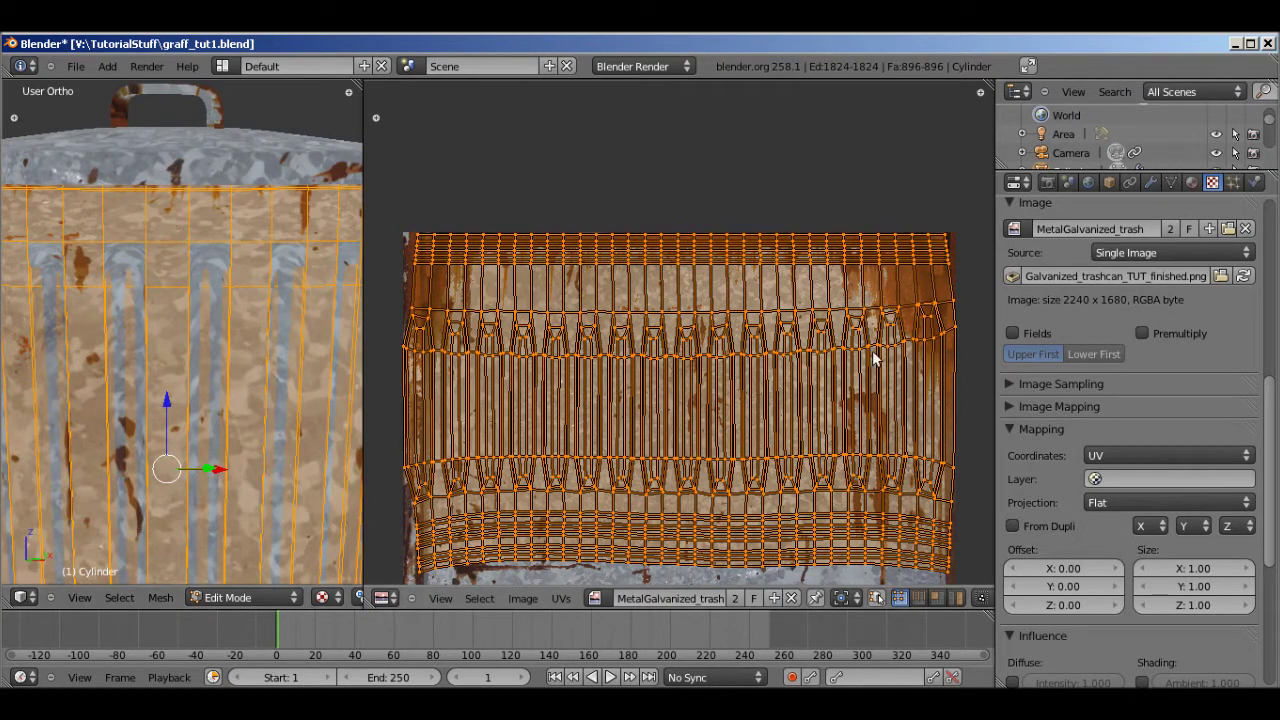
scroll(714, 322, down, 1)
Box-select the UV rows below the top rim and start moving them vertically.
key(a)
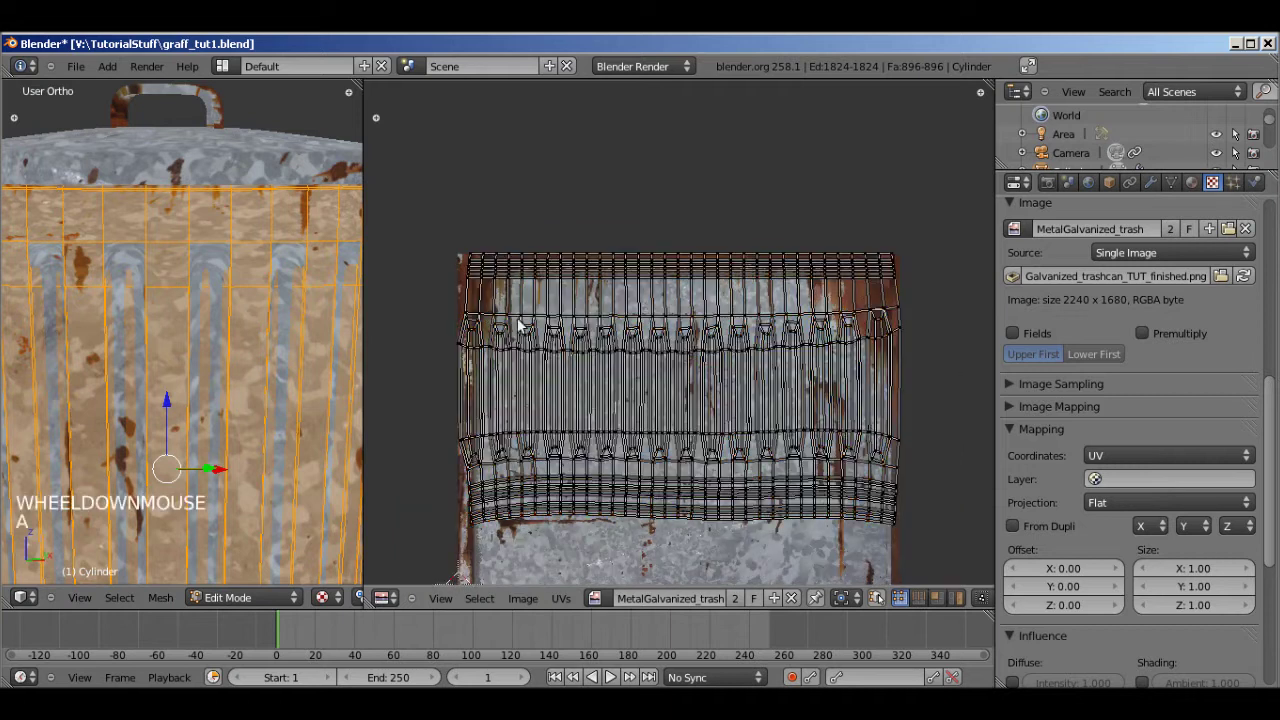
drag(421, 292, 1045, 607)
scroll(746, 430, up, 1)
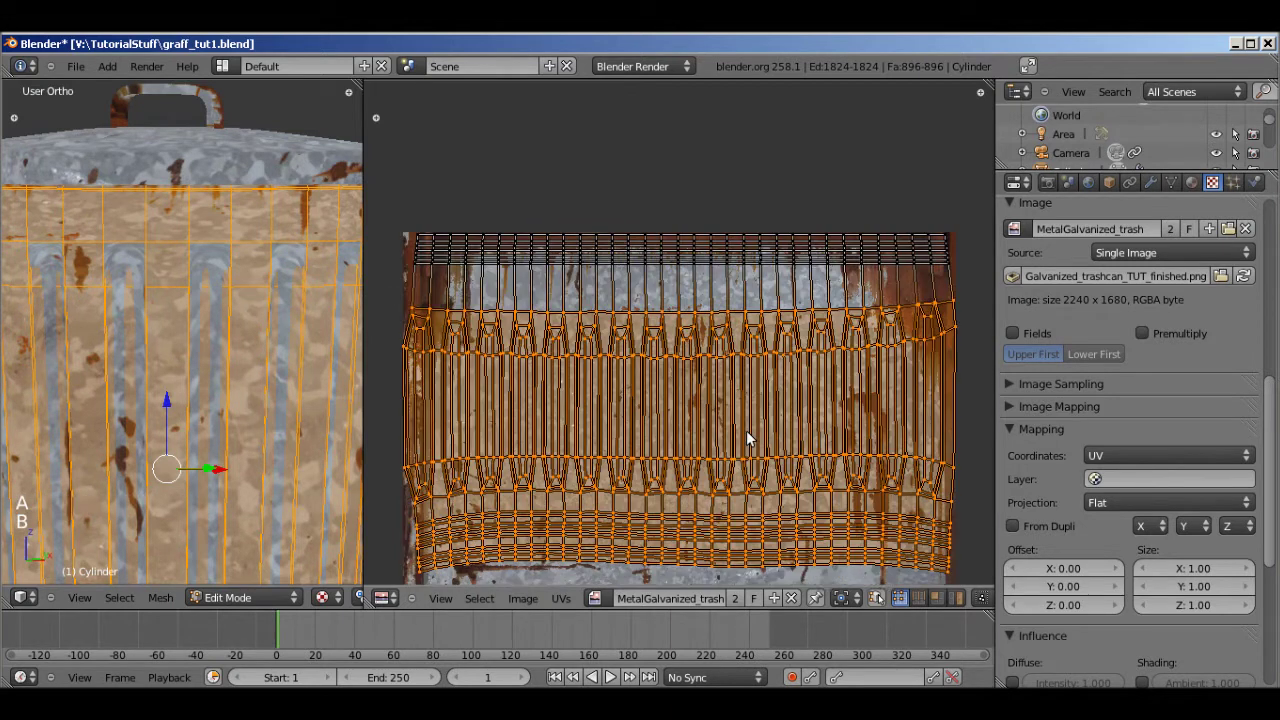
key(g)
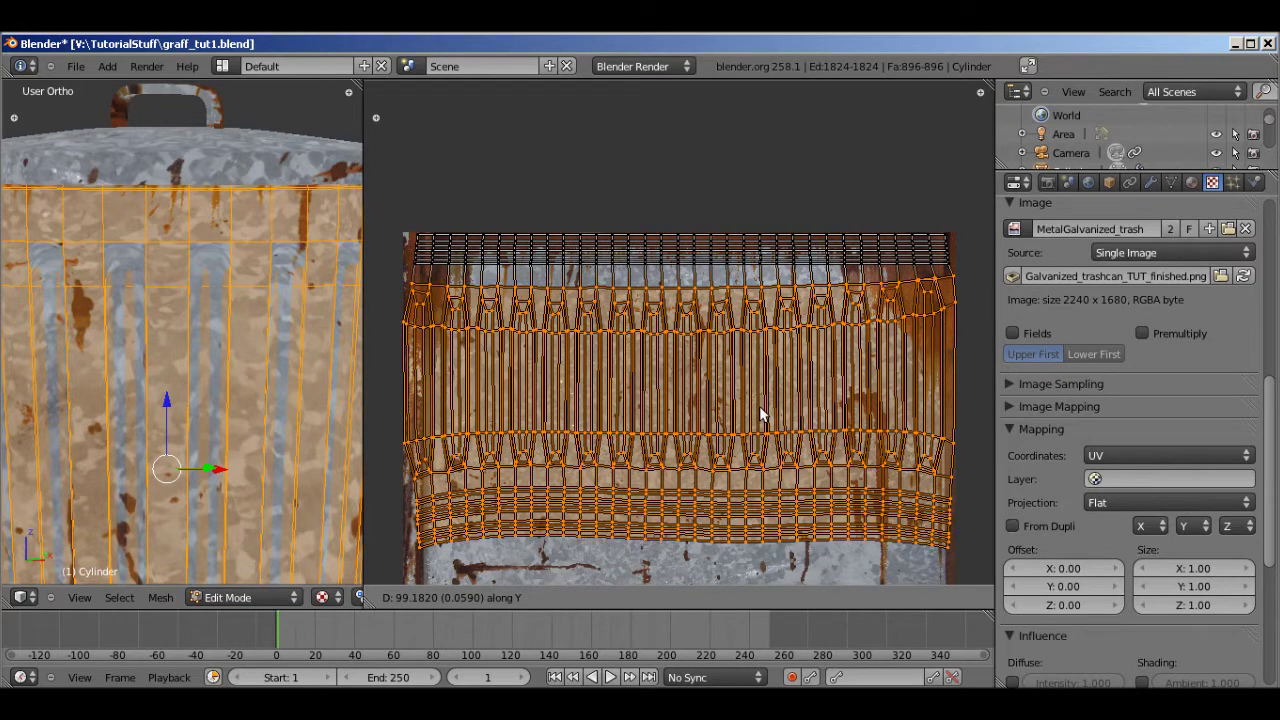
Confirm the below-rim UV rows shifted 0.0590 along Y.
click(740, 455)
shift+middle_drag(182, 337, 198, 282)
shift+middle_drag(216, 573, 239, 277)
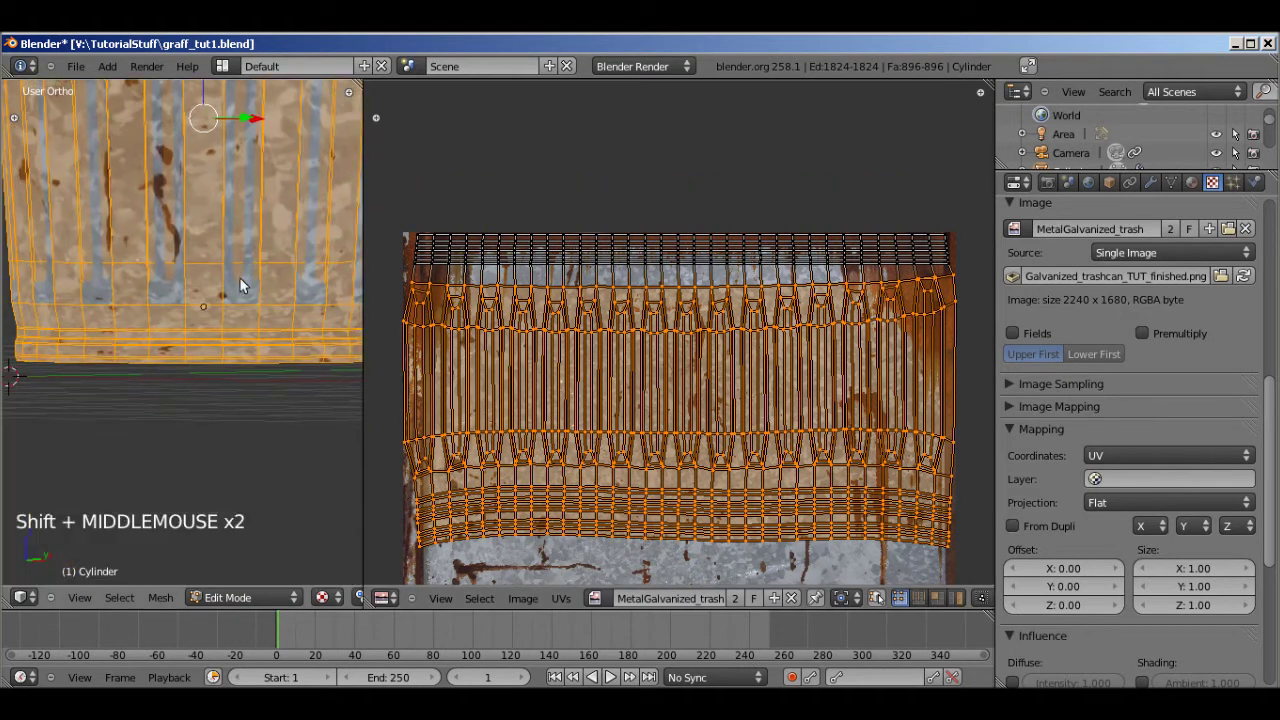
scroll(206, 303, up, 2)
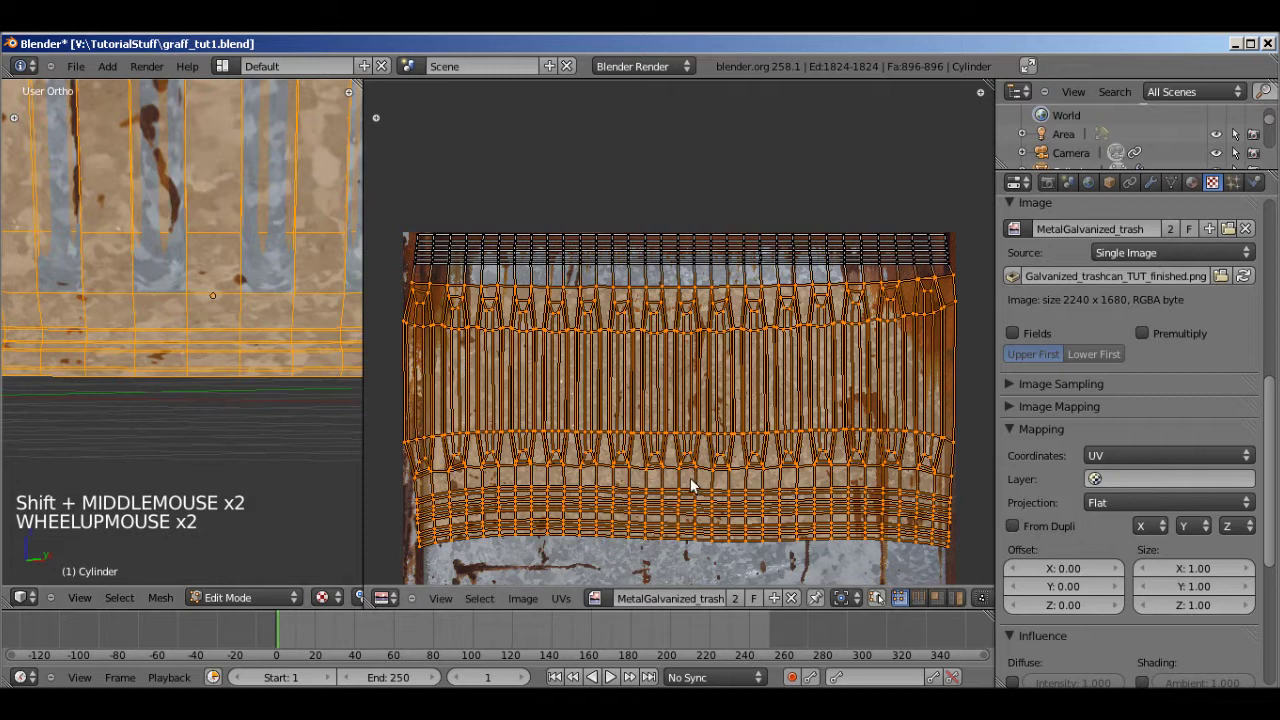
Box-select only the bottom rim UV rows.
key(a)
key(b)
drag(389, 486, 995, 574)
middle_drag(680, 521, 670, 441)
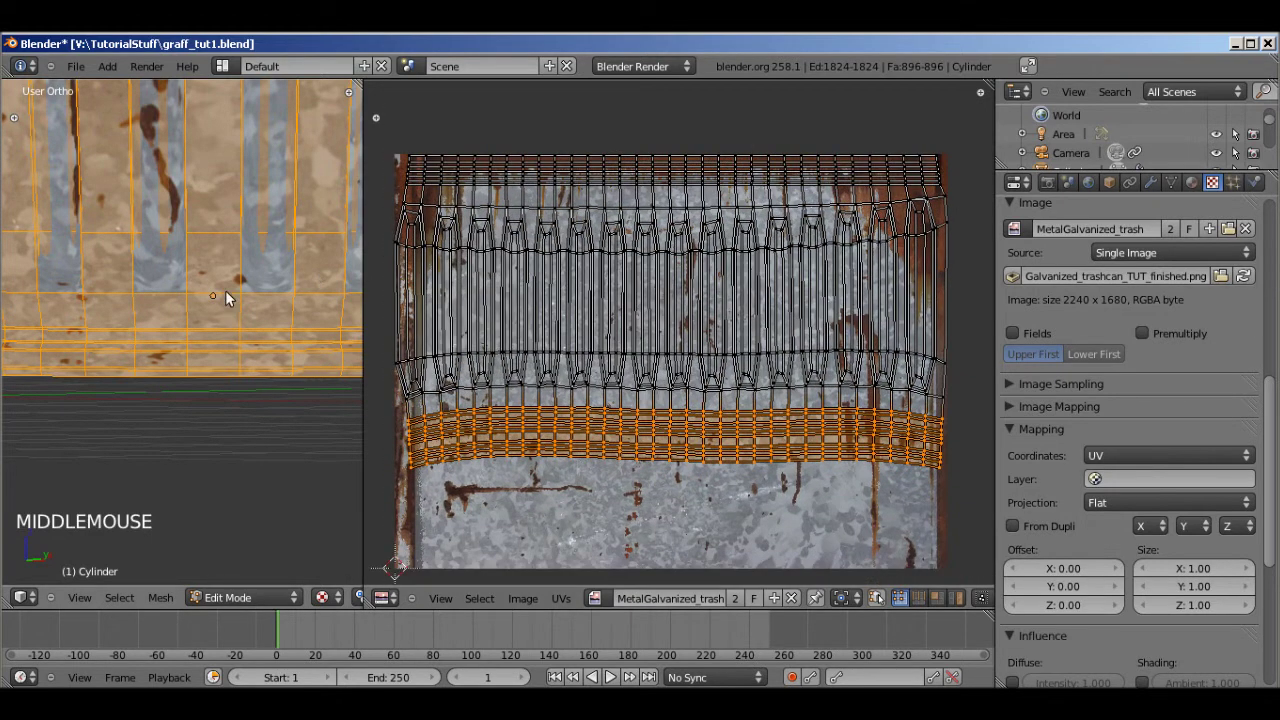
scroll(716, 436, up, 2)
scroll(716, 436, down, 4)
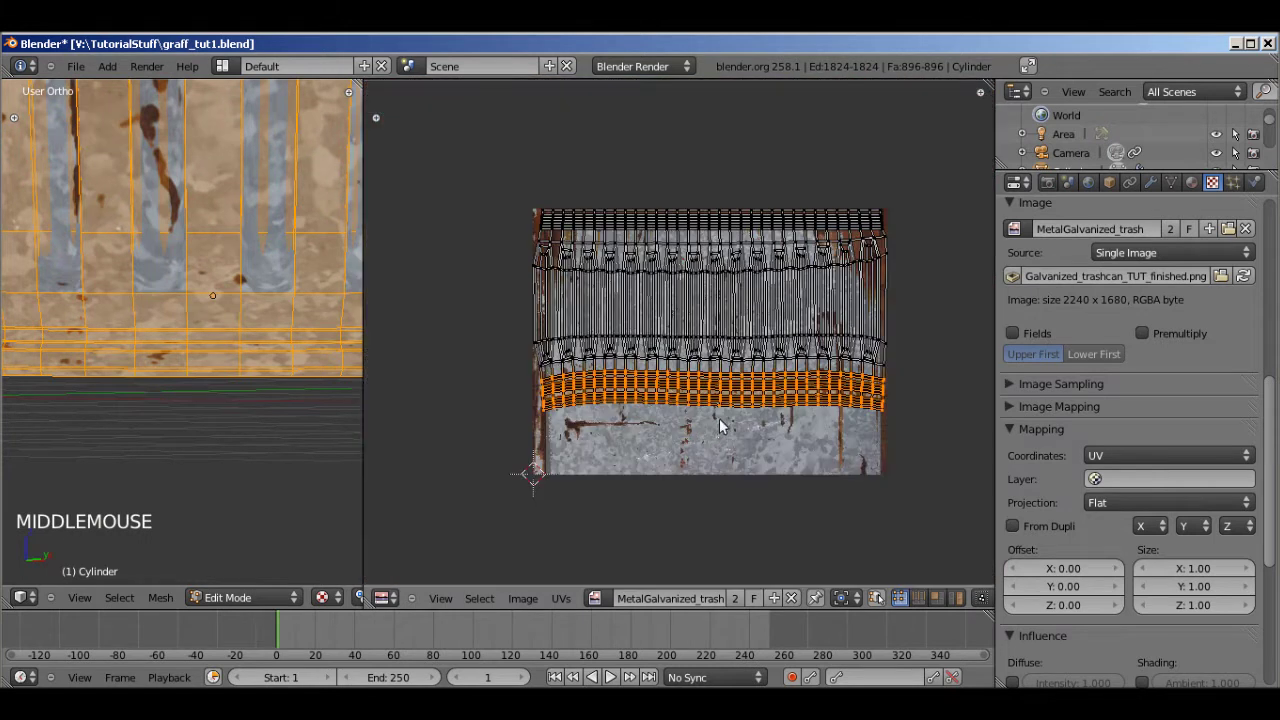
scroll(258, 329, down, 8)
Move the bottom rim rows up in several passes until they sit above the plain strip.
key(g)
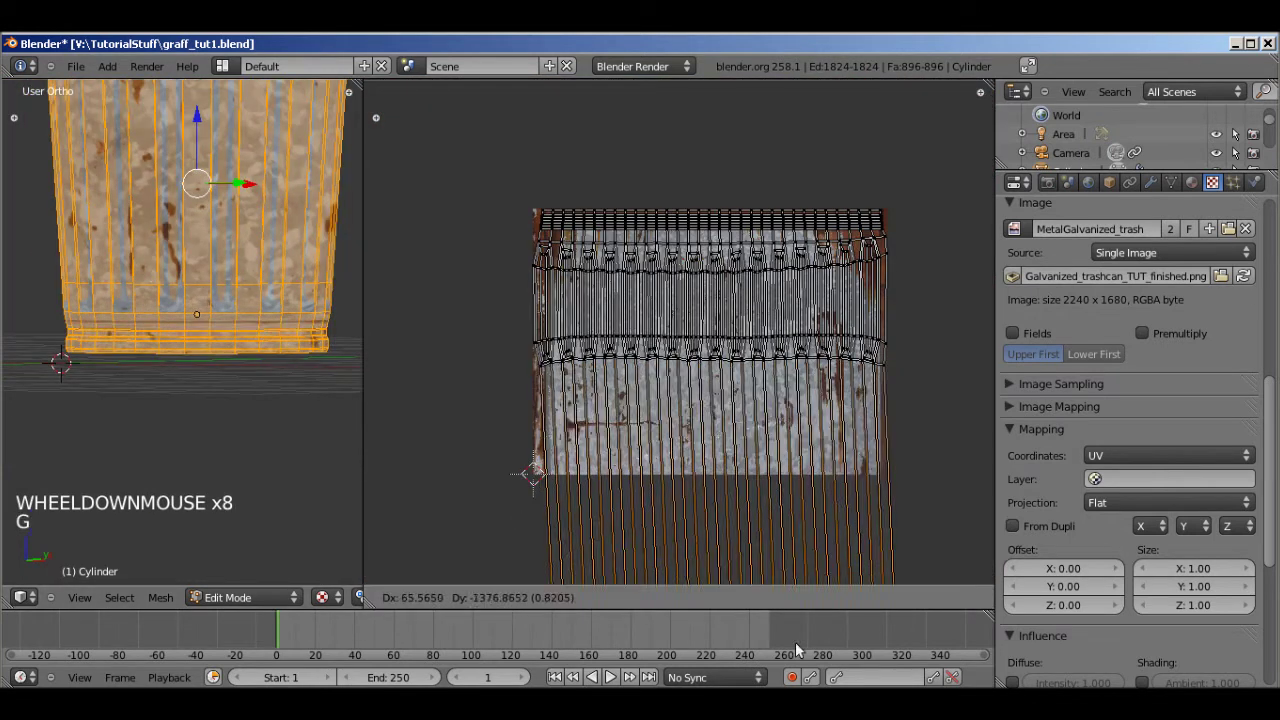
click(775, 452)
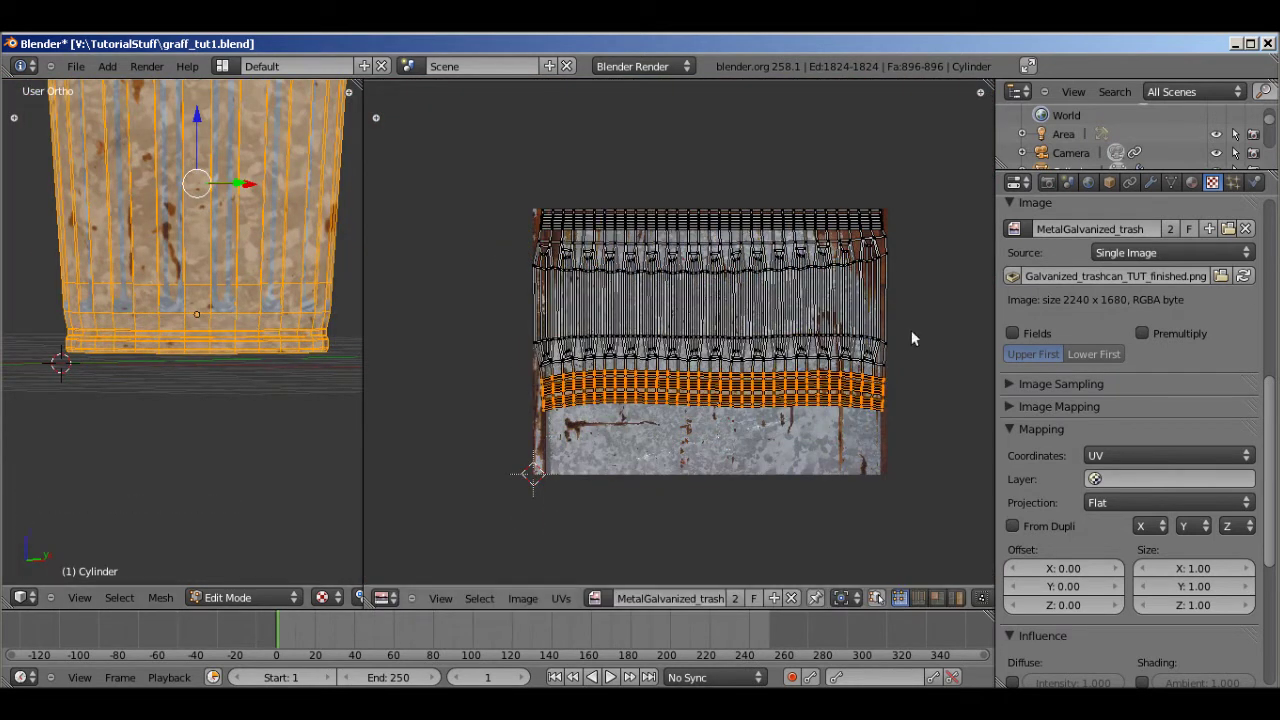
key(g)
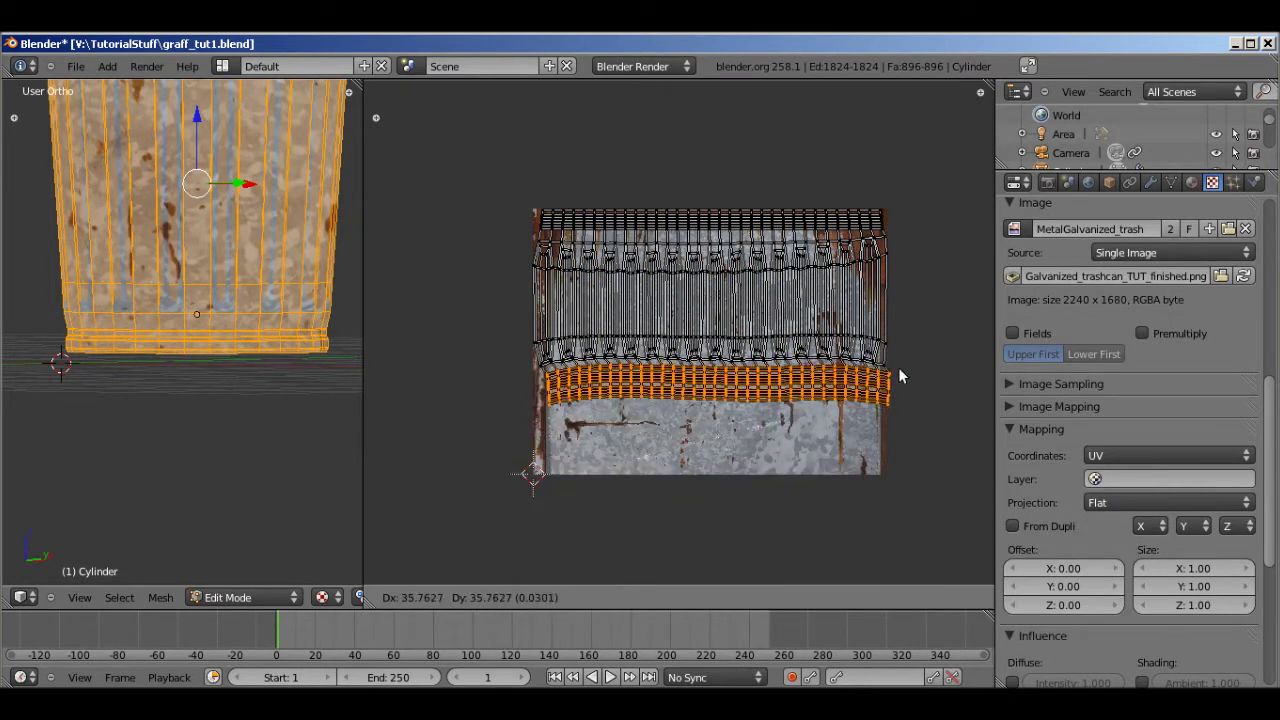
click(874, 392)
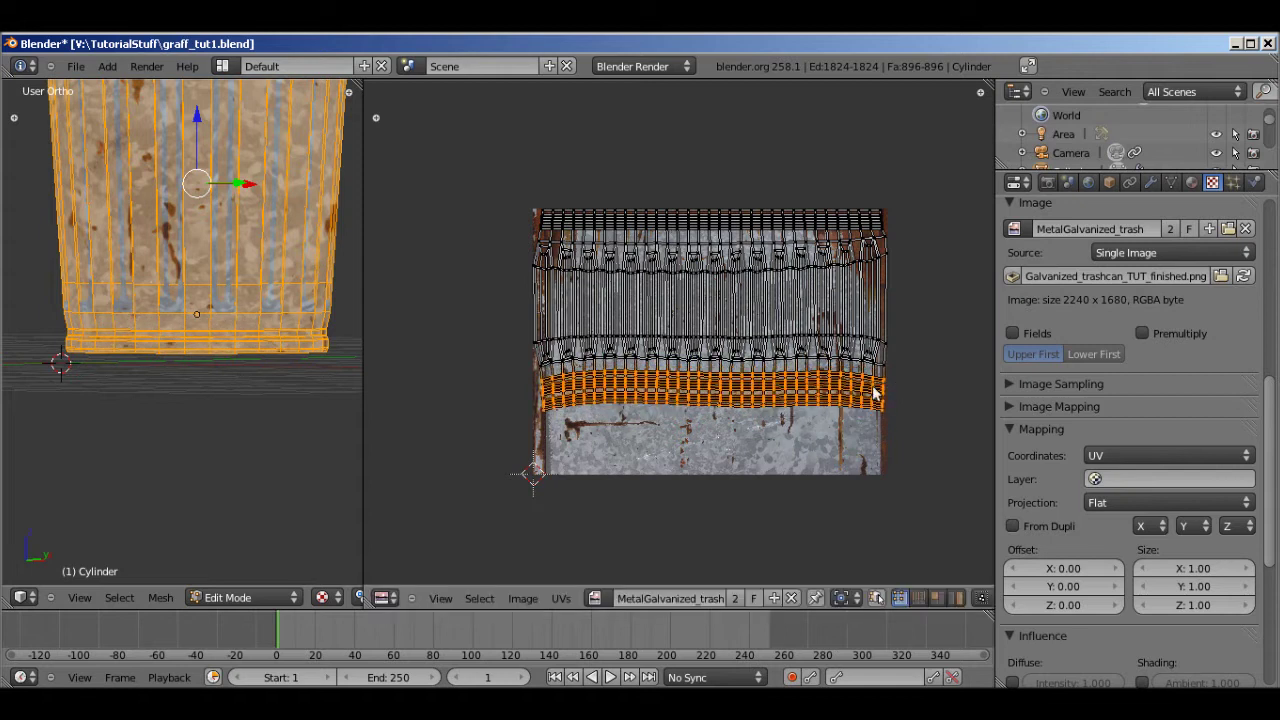
scroll(874, 392, up, 3)
scroll(316, 360, up, 3)
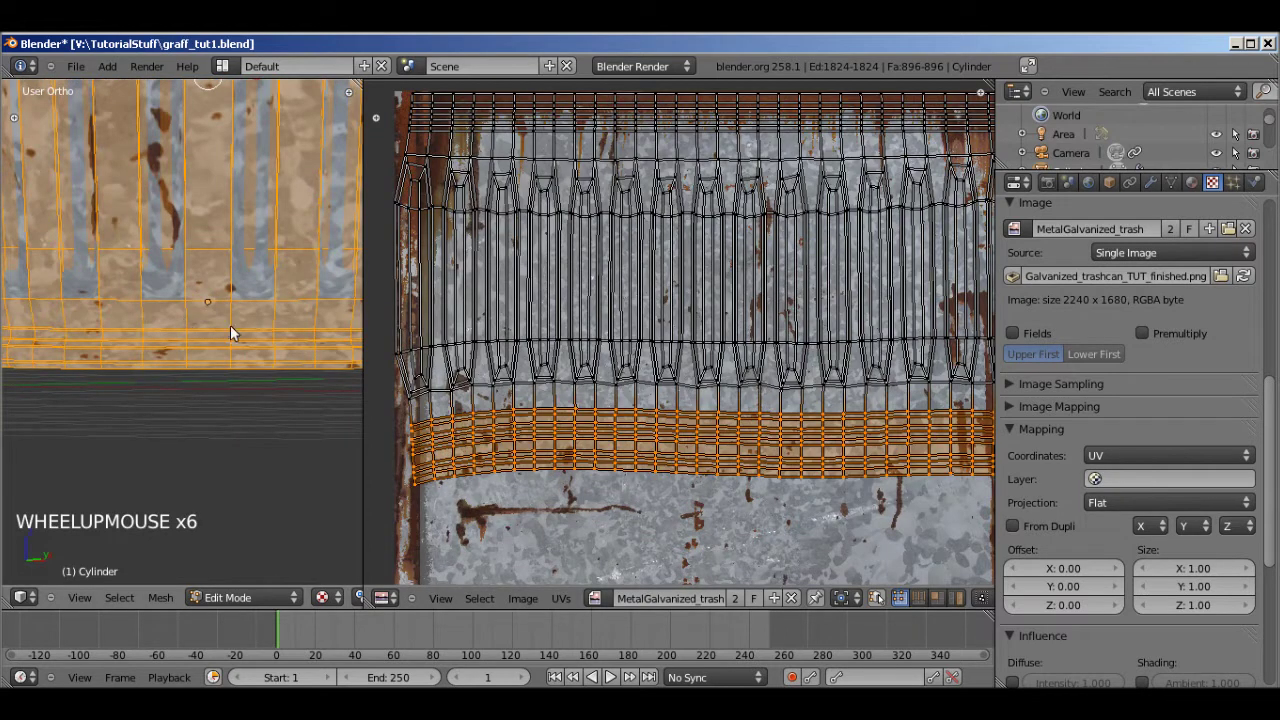
key(g)
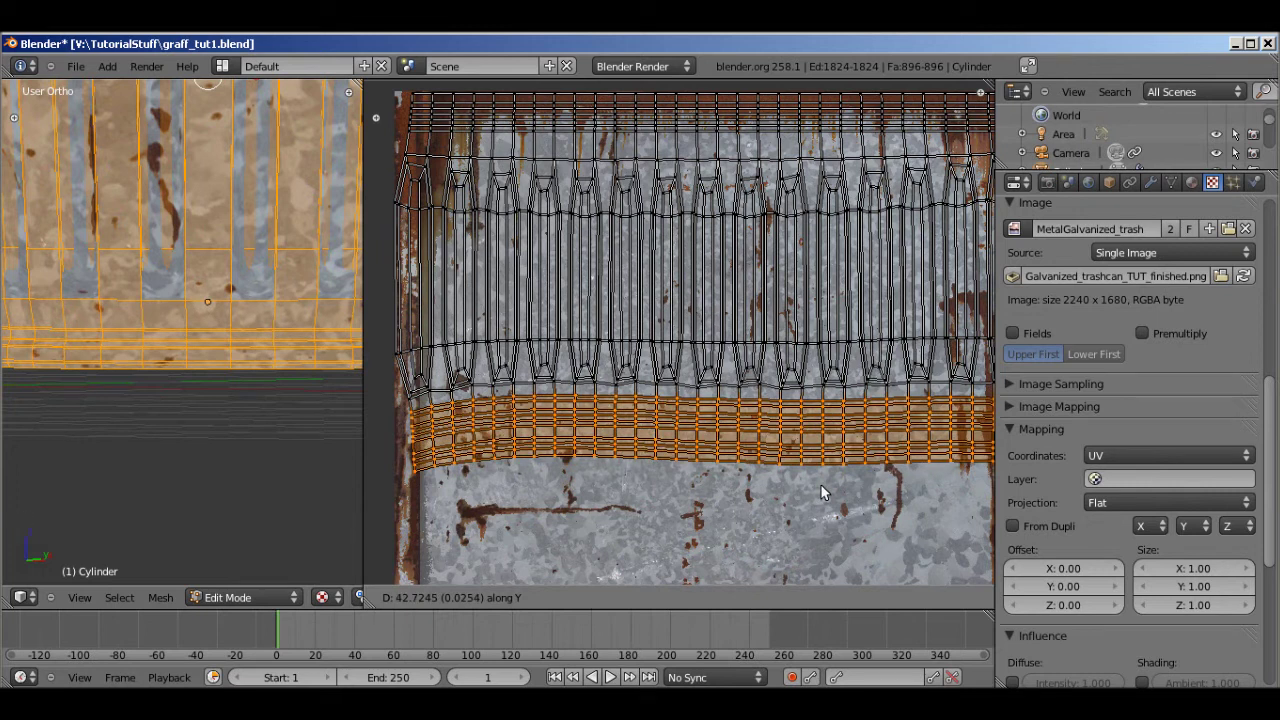
click(821, 485)
scroll(810, 459, down, 4)
shift+middle_drag(258, 325, 238, 440)
scroll(238, 440, down, 6)
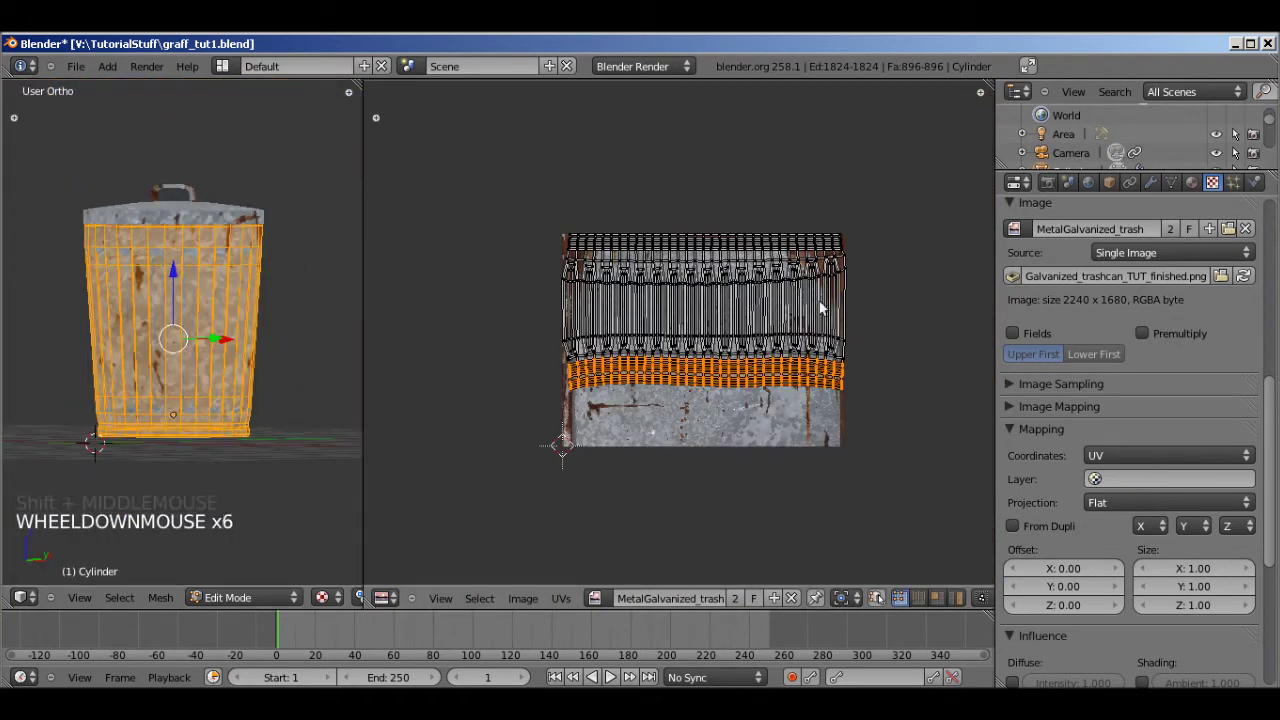
Select all of the can's UVs and slide them horizontally along X.
scroll(175, 293, up, 2)
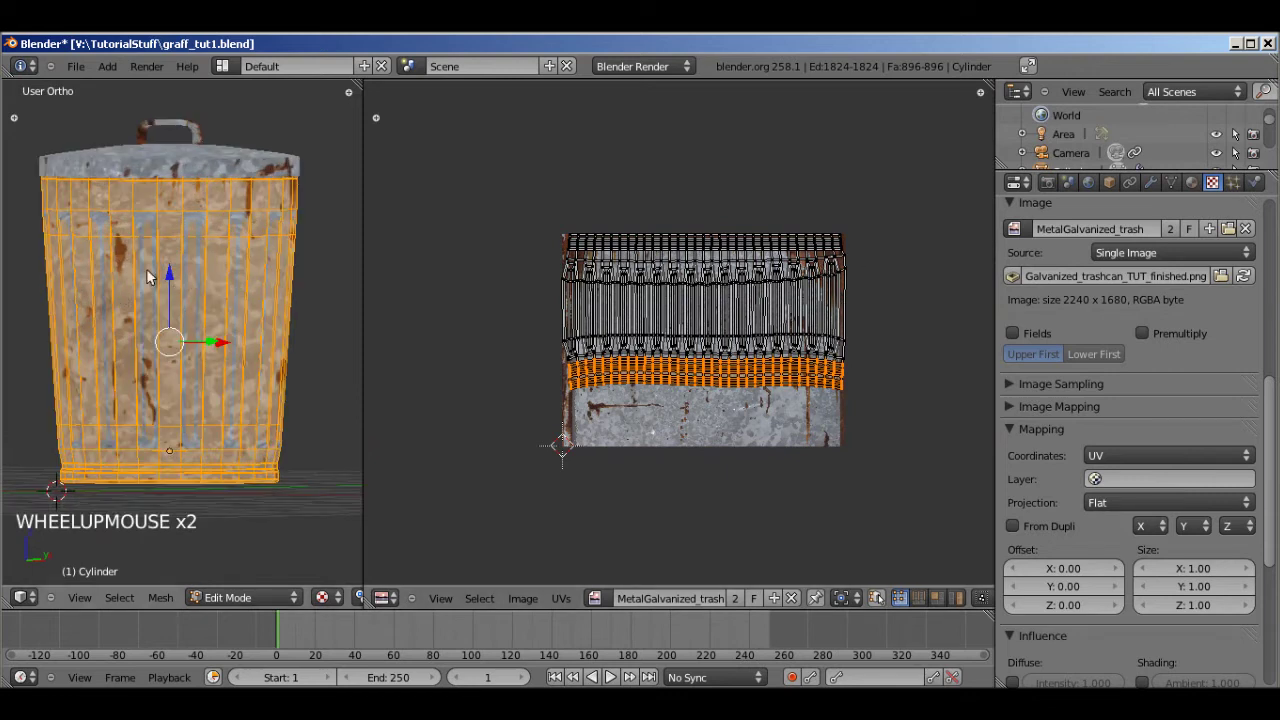
key(a)
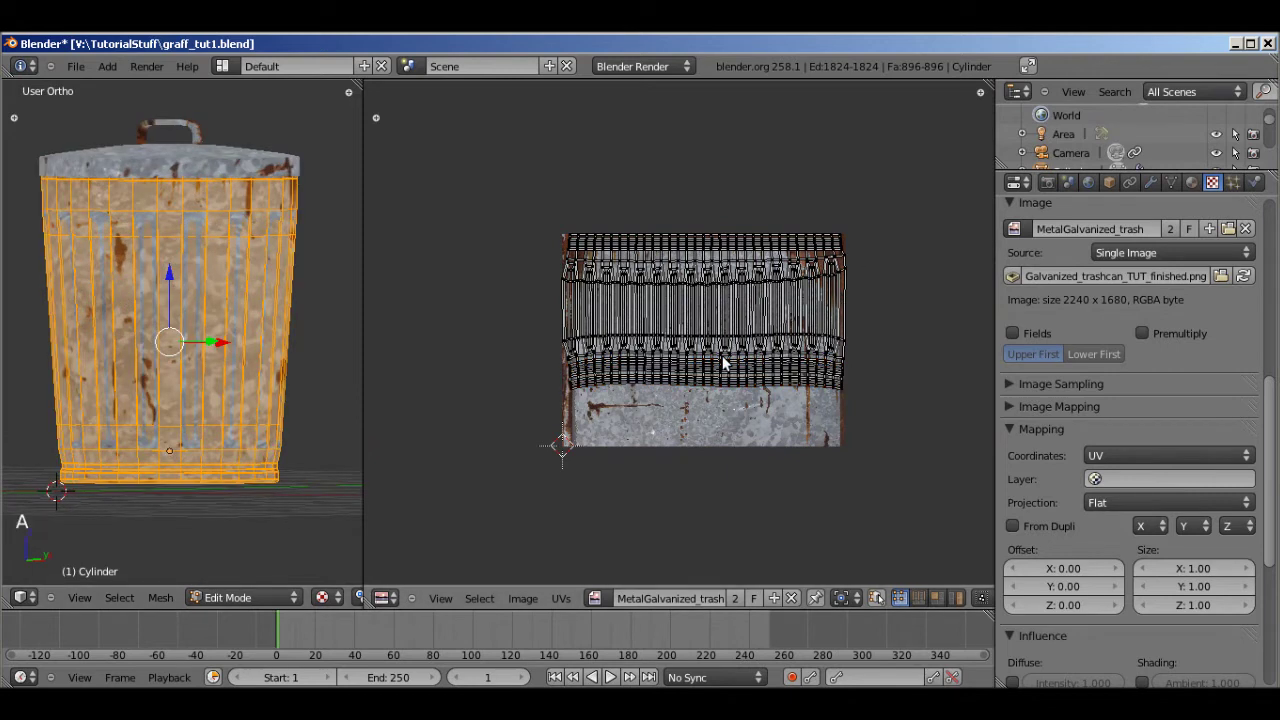
key(a)
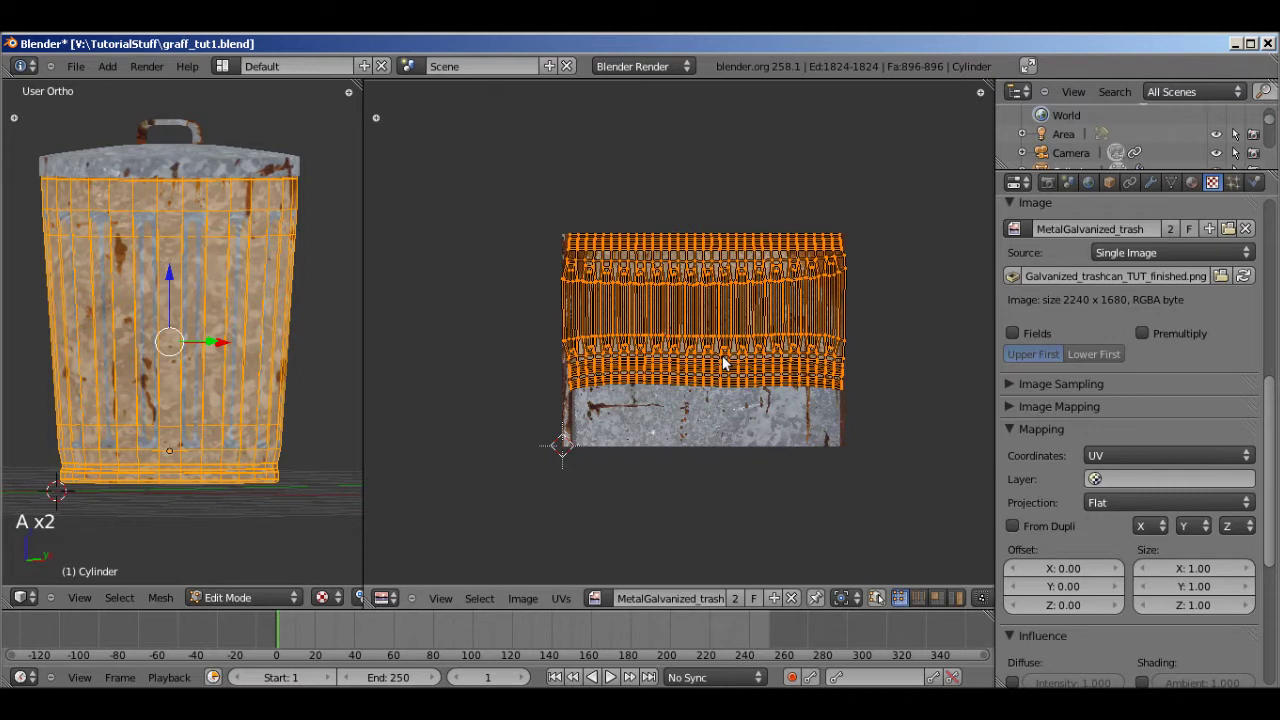
key(g)
key(x)
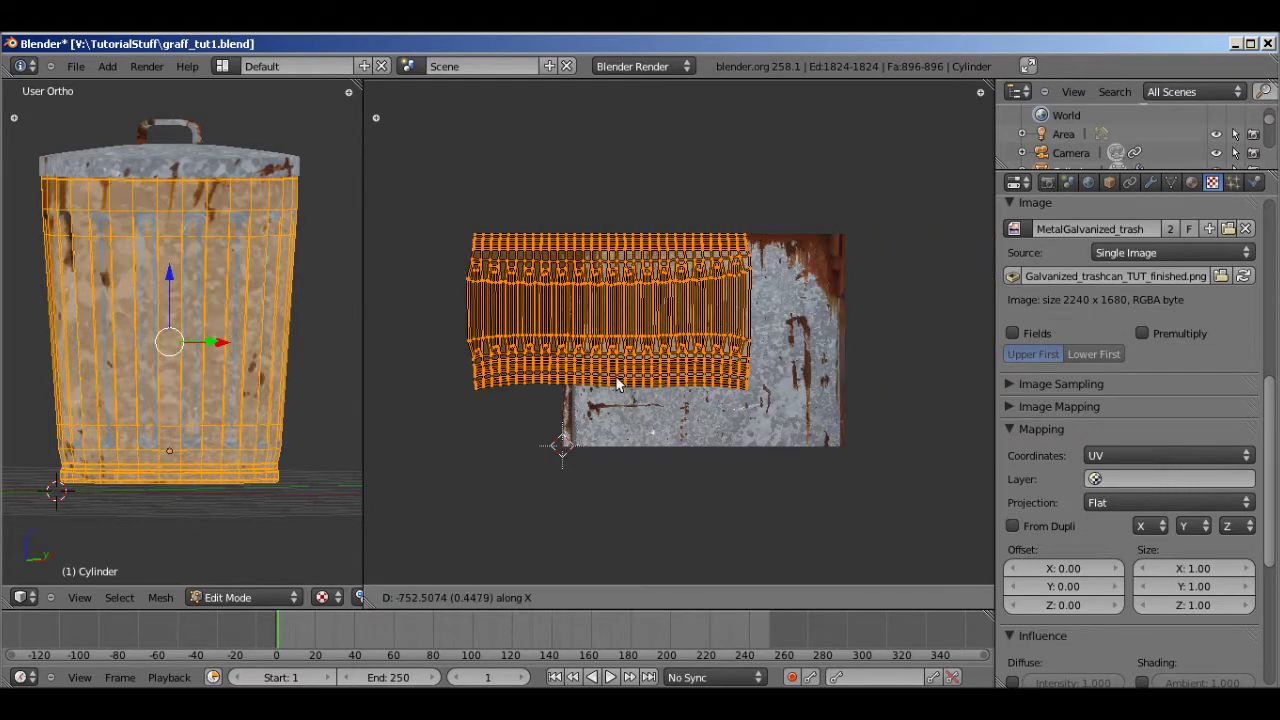
click(765, 390)
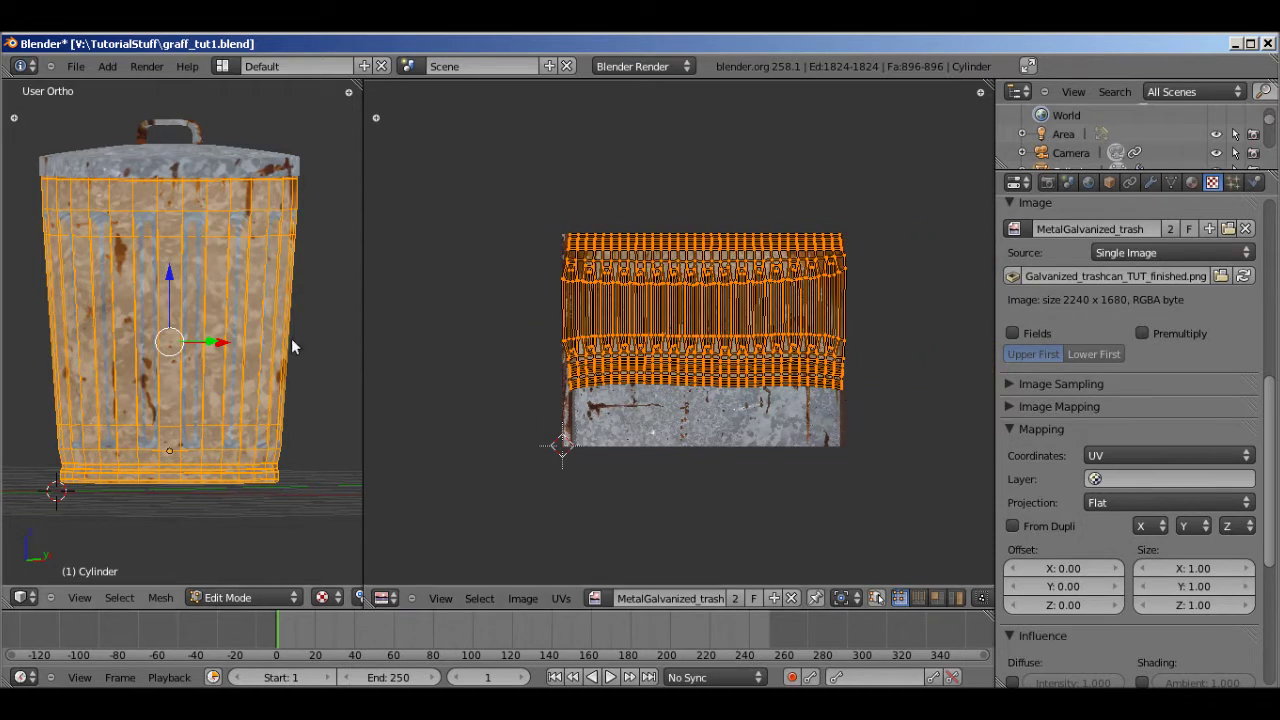
Switch to camera view and zoom in on the trash can.
key(KP_0)
scroll(262, 360, up, 2)
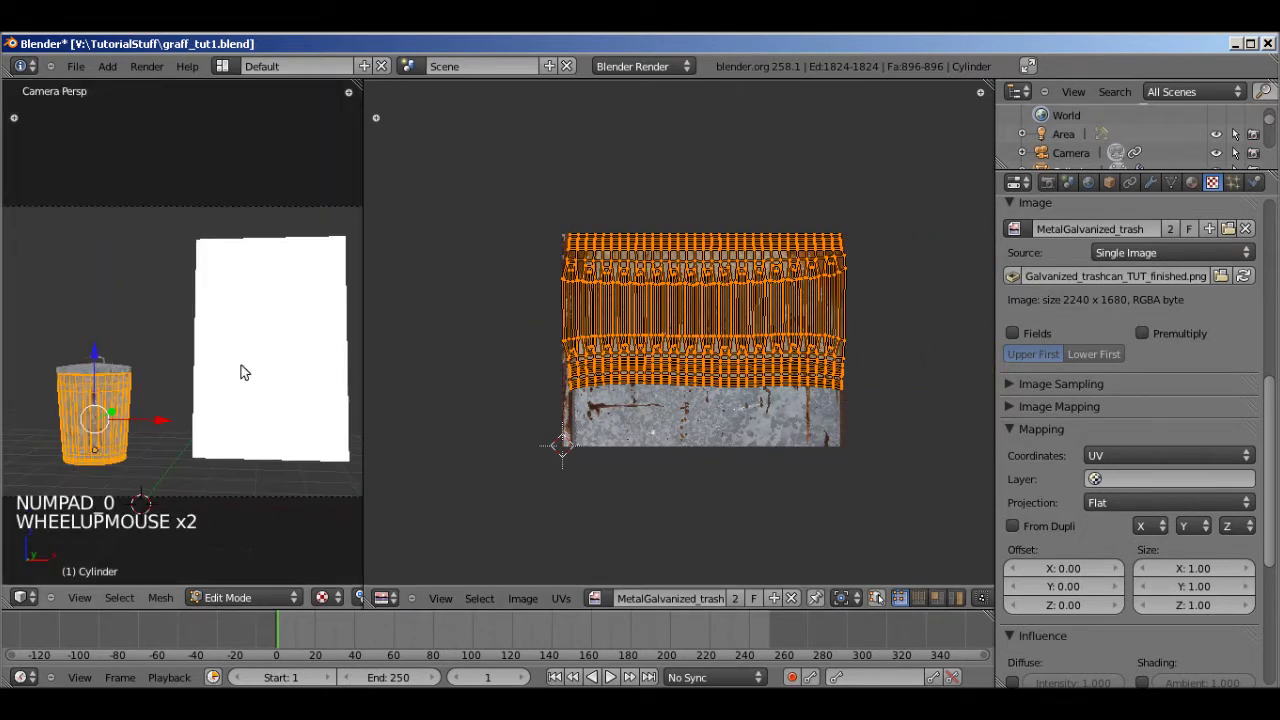
shift+middle_drag(30, 400, 149, 316)
scroll(149, 316, up, 7)
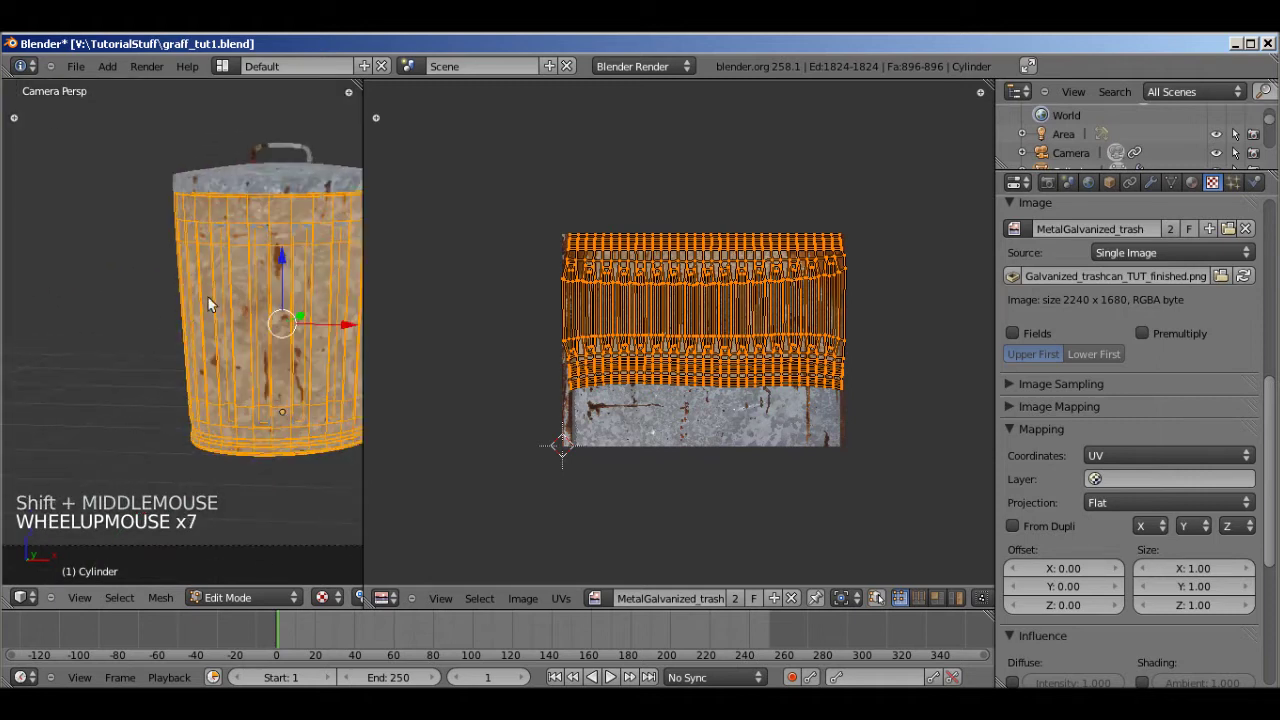
shift+middle_drag(290, 330, 224, 295)
scroll(158, 301, up, 1)
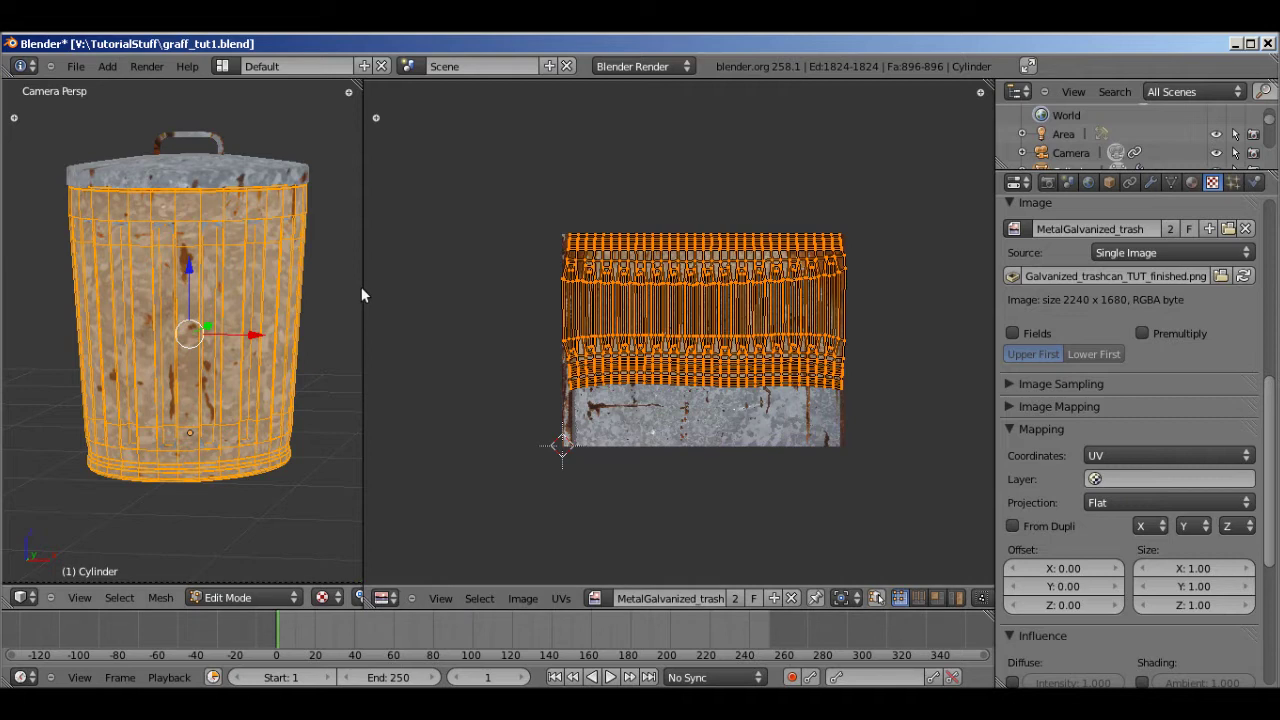
Widen the 3D view and shift the can's UVs 0.4701 along X so rust faces front.
drag(362, 294, 646, 311)
shift+middle_drag(451, 387, 449, 332)
scroll(449, 332, up, 1)
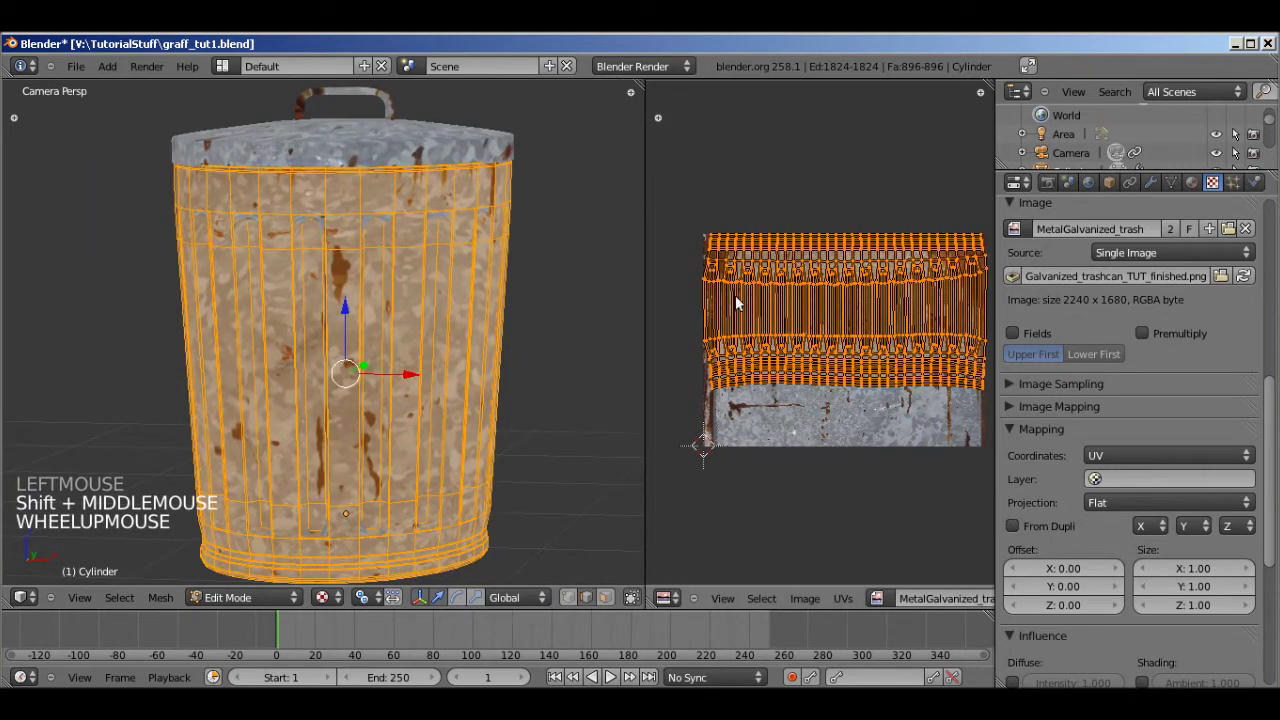
key(g)
key(x)
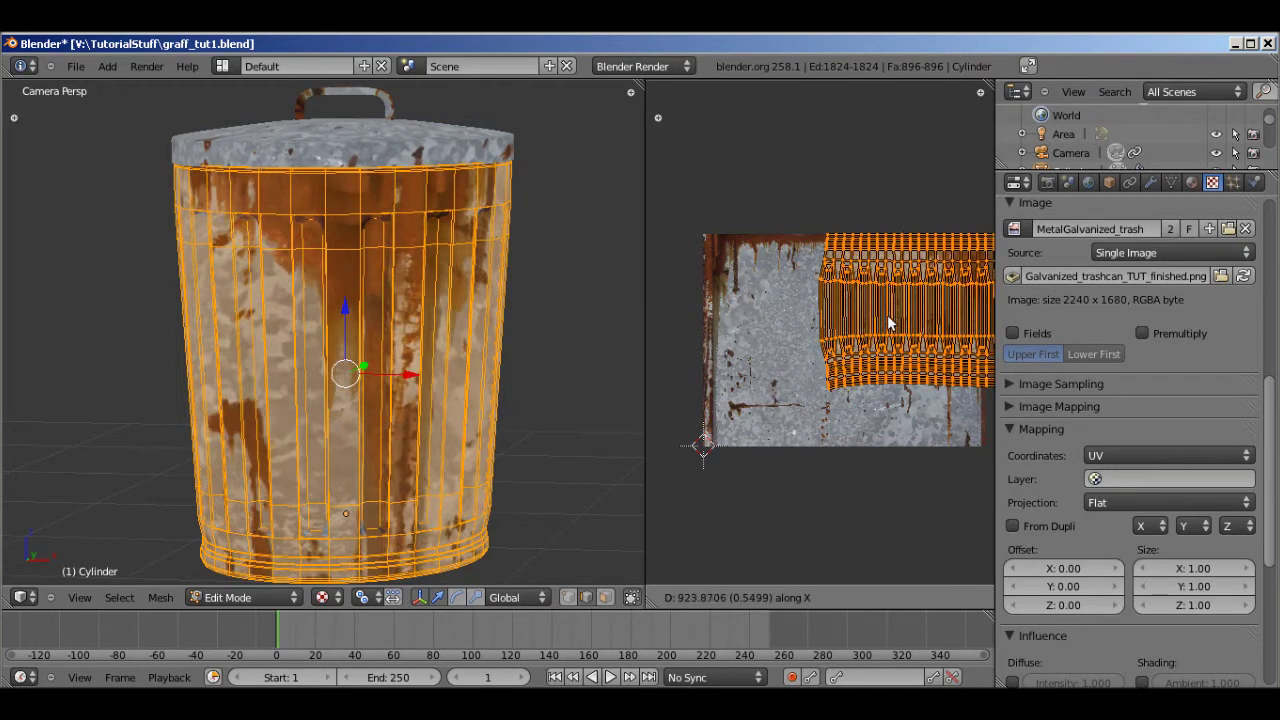
click(730, 294)
scroll(450, 291, down, 5)
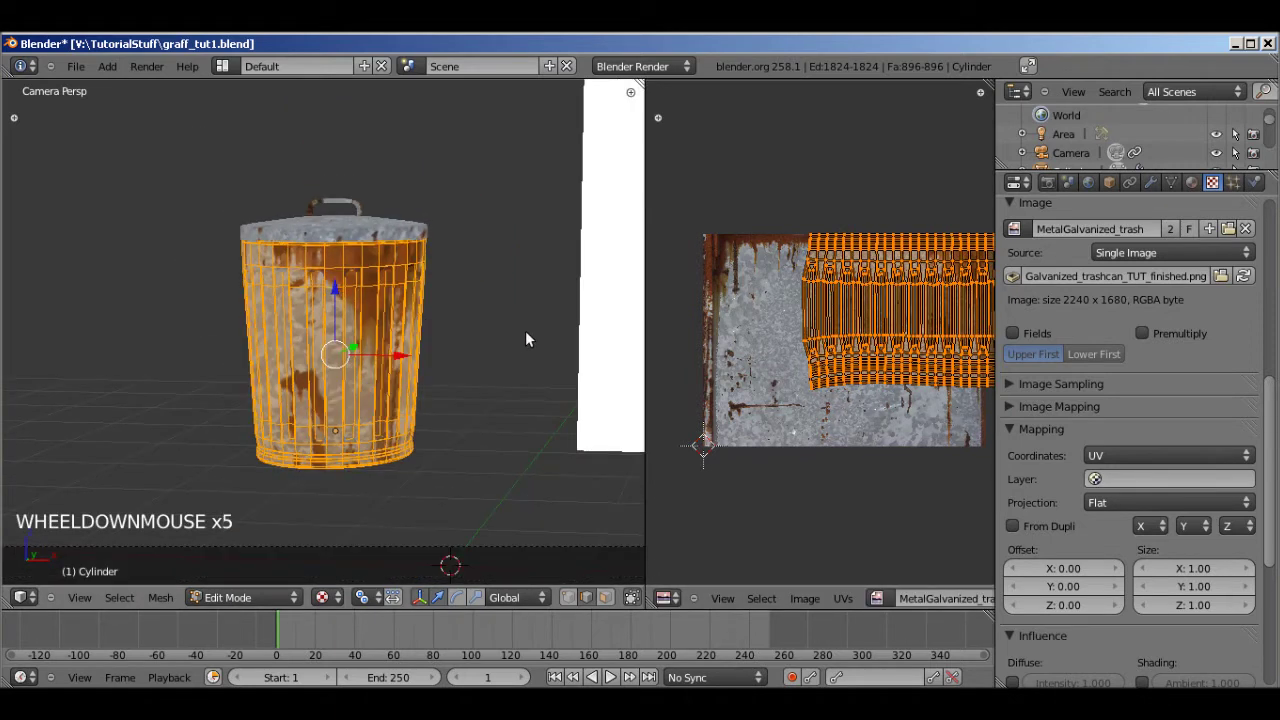
scroll(519, 340, up, 1)
Return to Object Mode and frame the can, selecting the board plane without moving it.
key(Tab)
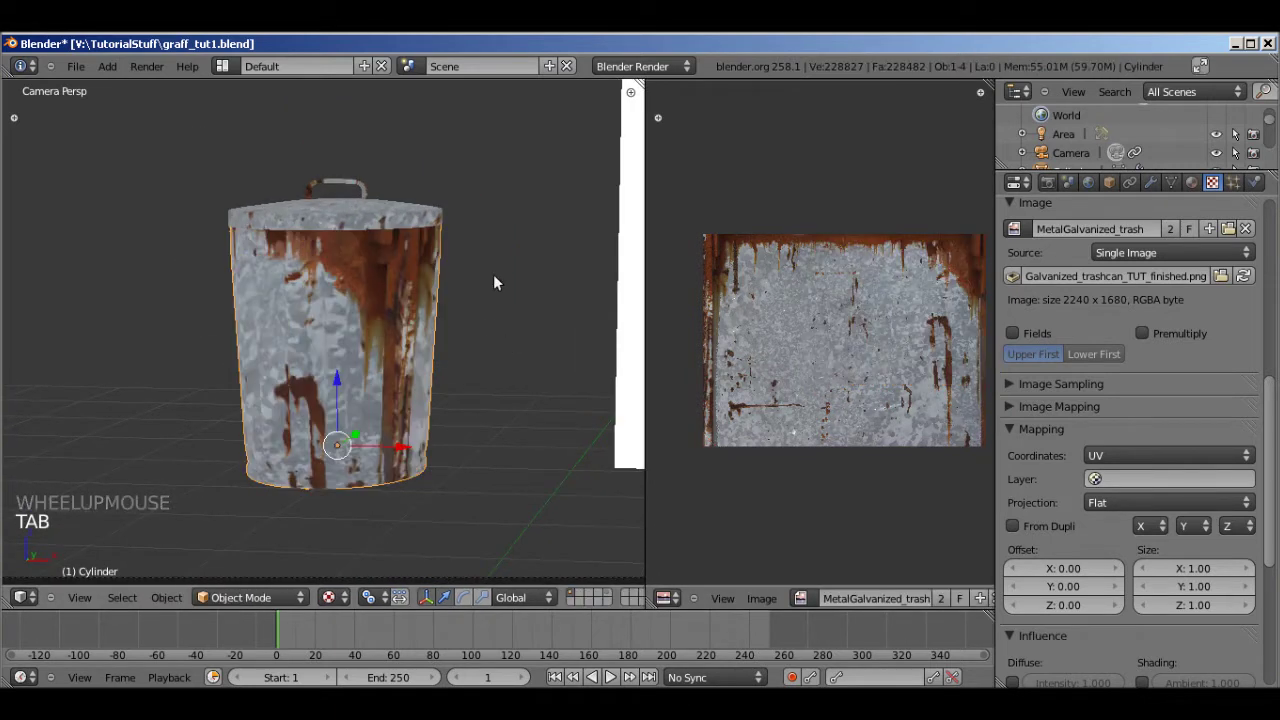
middle_drag(404, 266, 374, 286)
scroll(377, 294, down, 5)
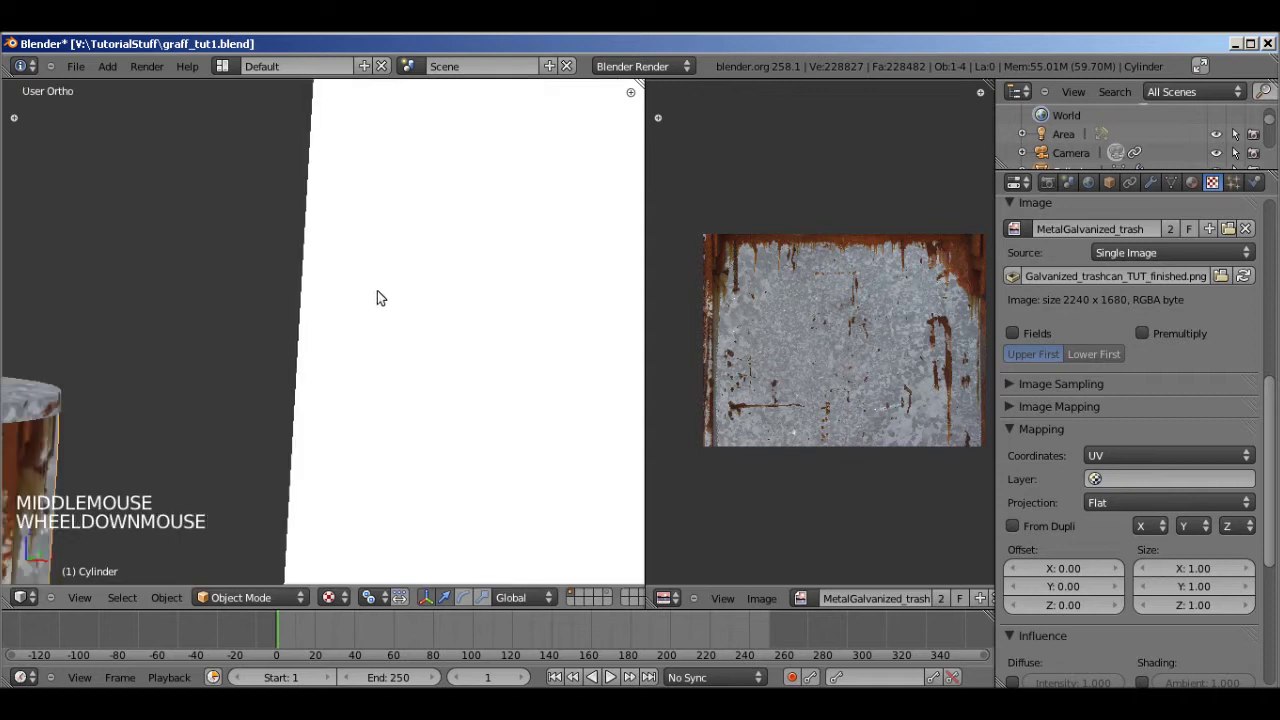
shift+middle_drag(255, 312, 540, 241)
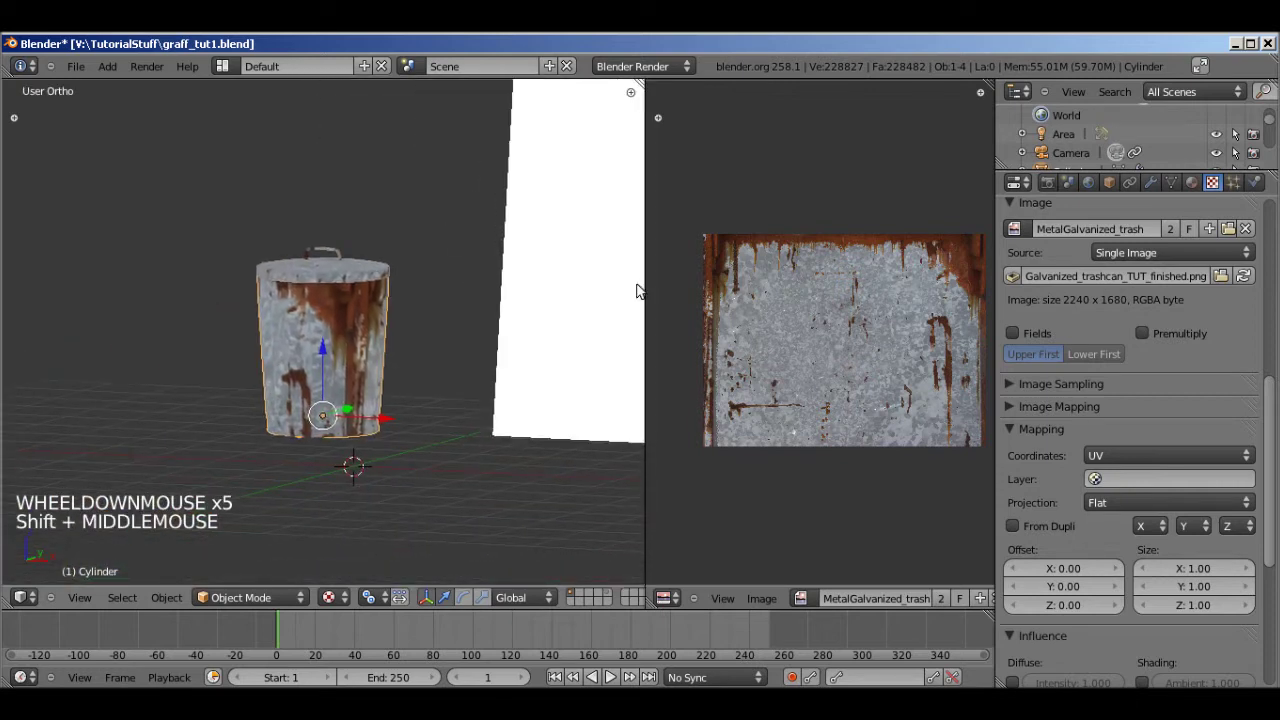
right_click(531, 380)
right_drag(531, 380, 1191, 185)
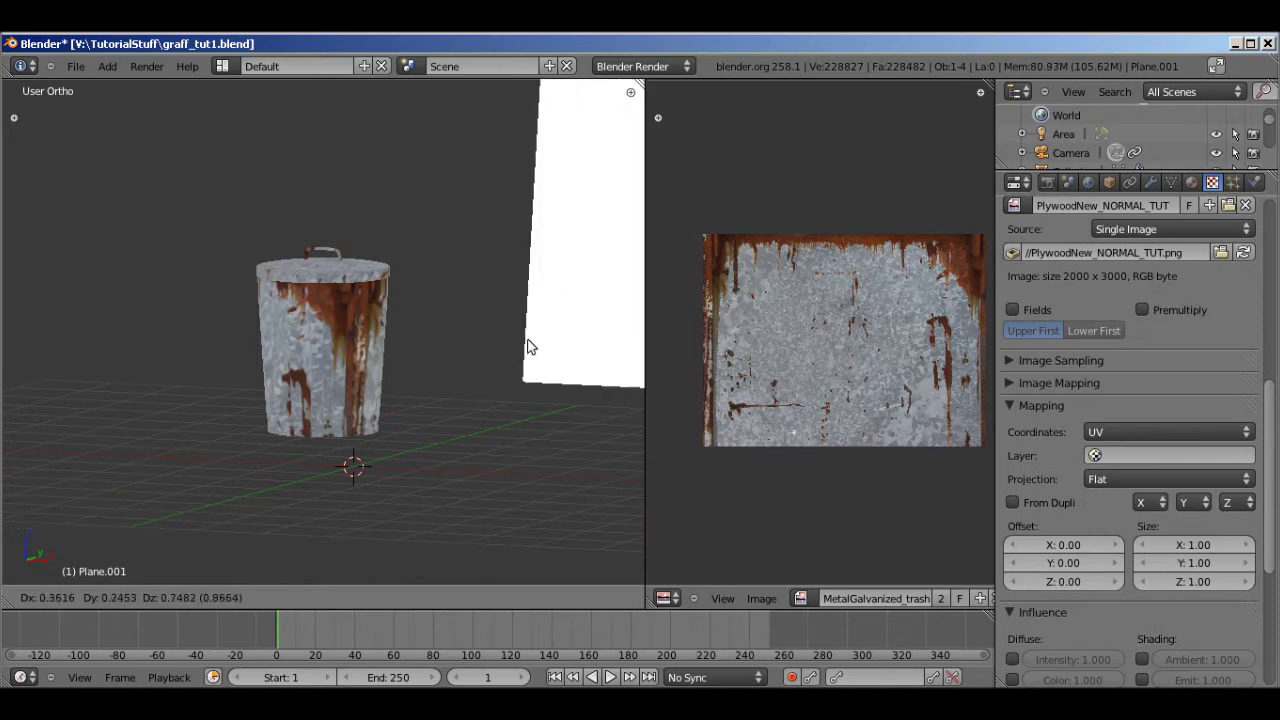
right_click(1189, 192)
Show the material settings and select the can, then the lid Cylinder.001.
click(1191, 184)
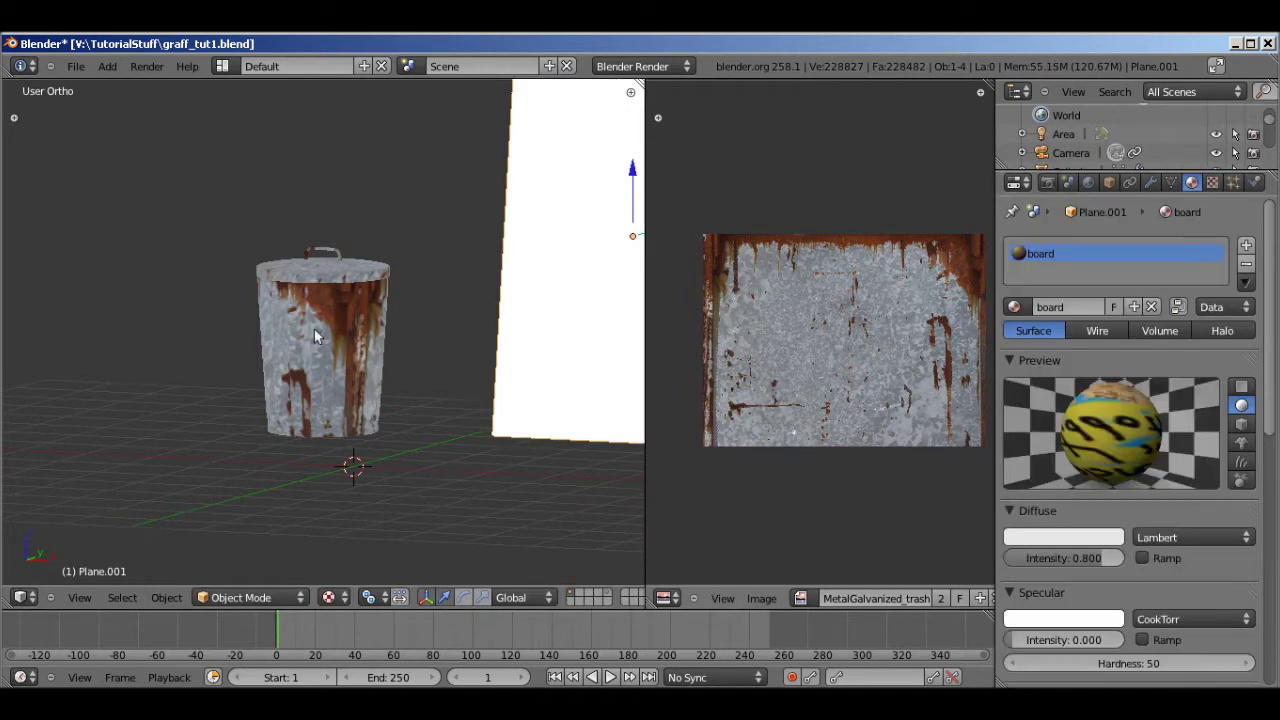
right_click(276, 358)
scroll(278, 357, up, 2)
scroll(283, 362, up, 2)
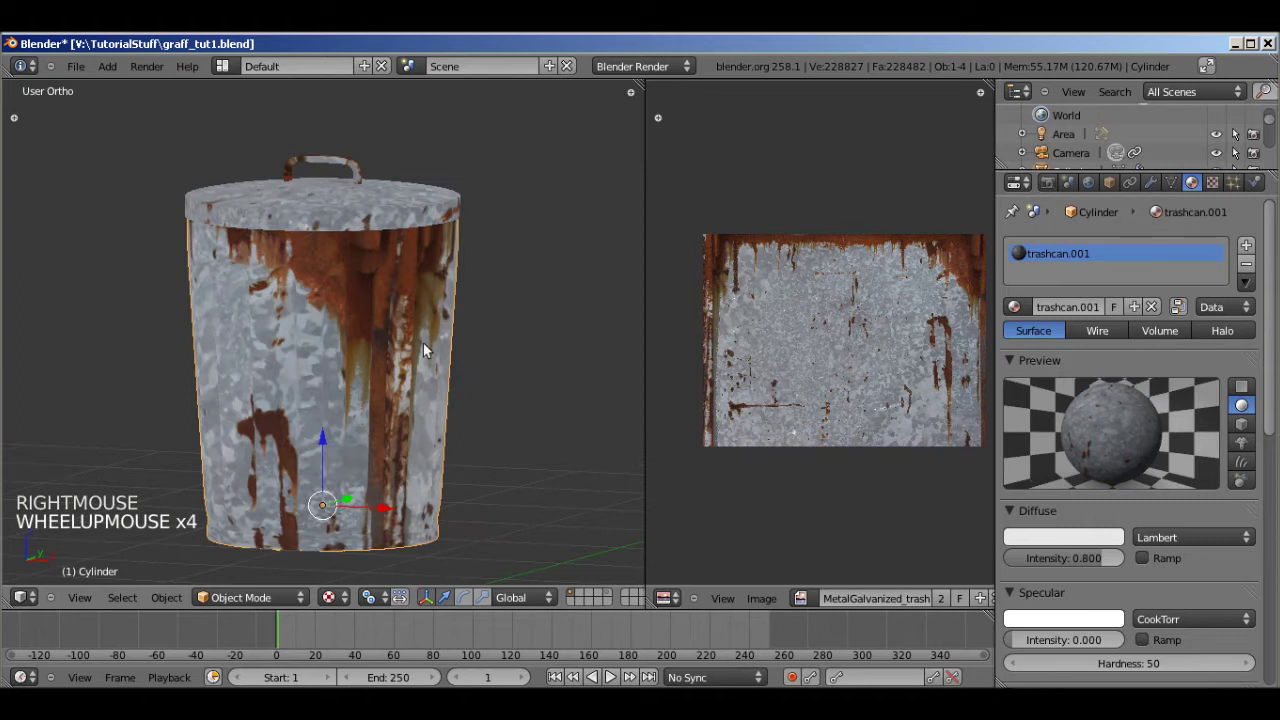
right_click(387, 186)
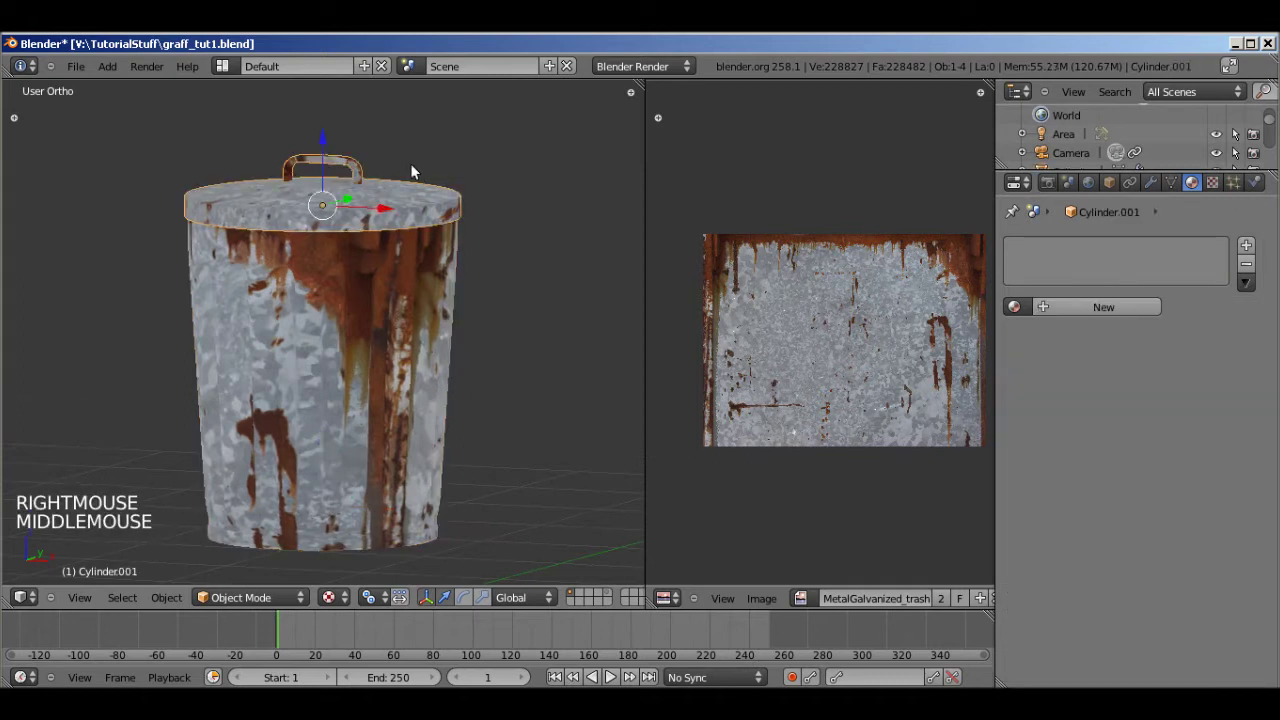
Unwrap all of the lid's faces onto the metal texture.
middle_drag(410, 163, 410, 265)
key(Tab)
key(a)
key(a)
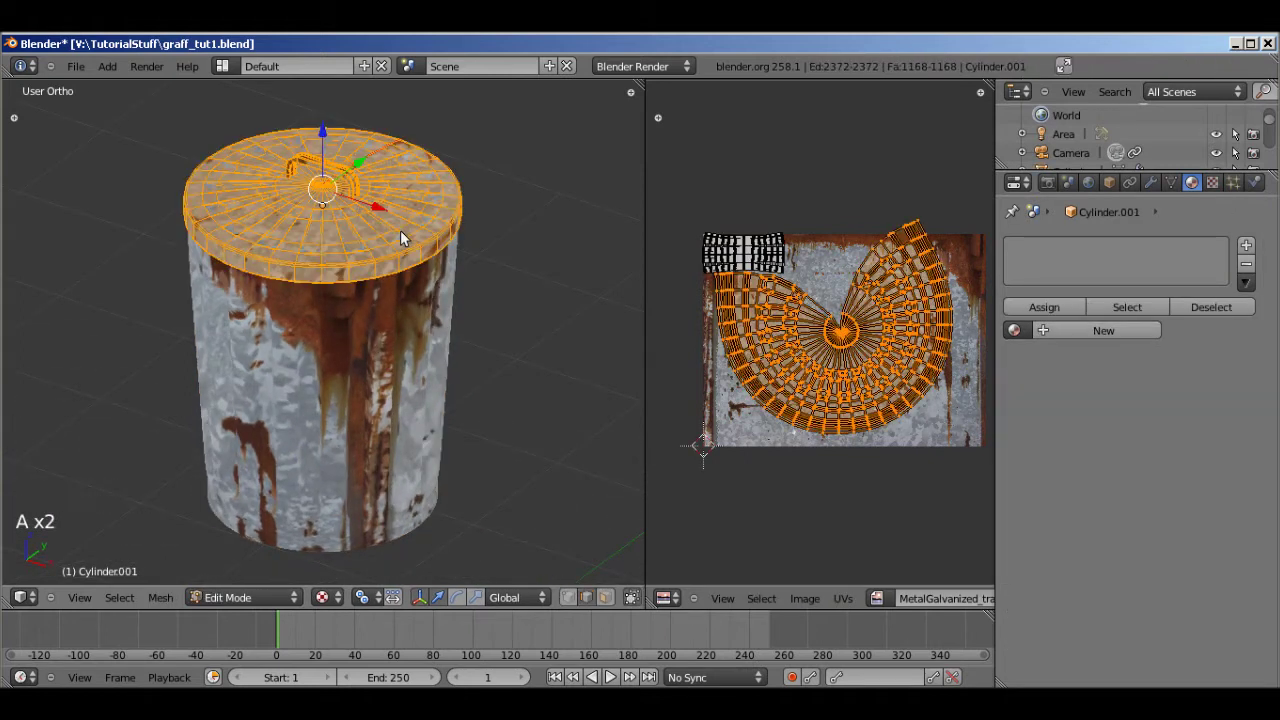
key(u)
click(400, 237)
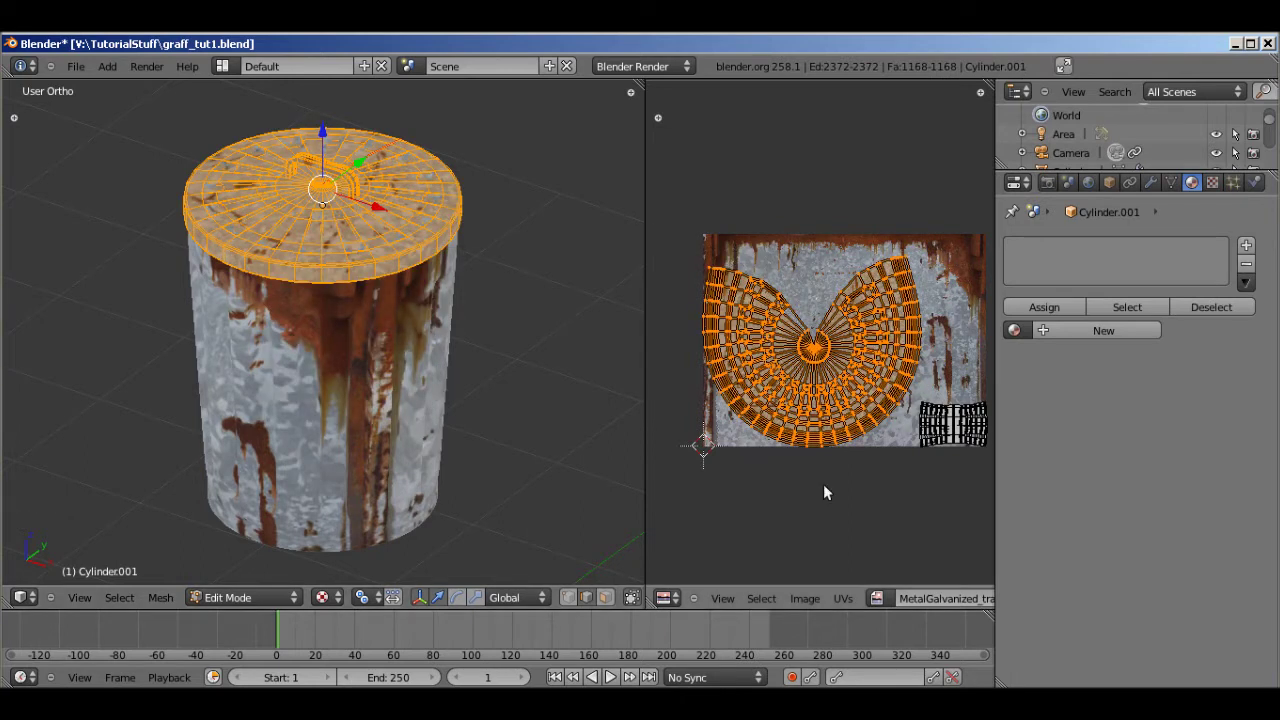
Move the lid's UV island over the metal texture while viewing through the camera.
middle_drag(568, 338, 366, 466)
scroll(405, 378, up, 5)
scroll(417, 400, down, 1)
middle_drag(416, 398, 428, 345)
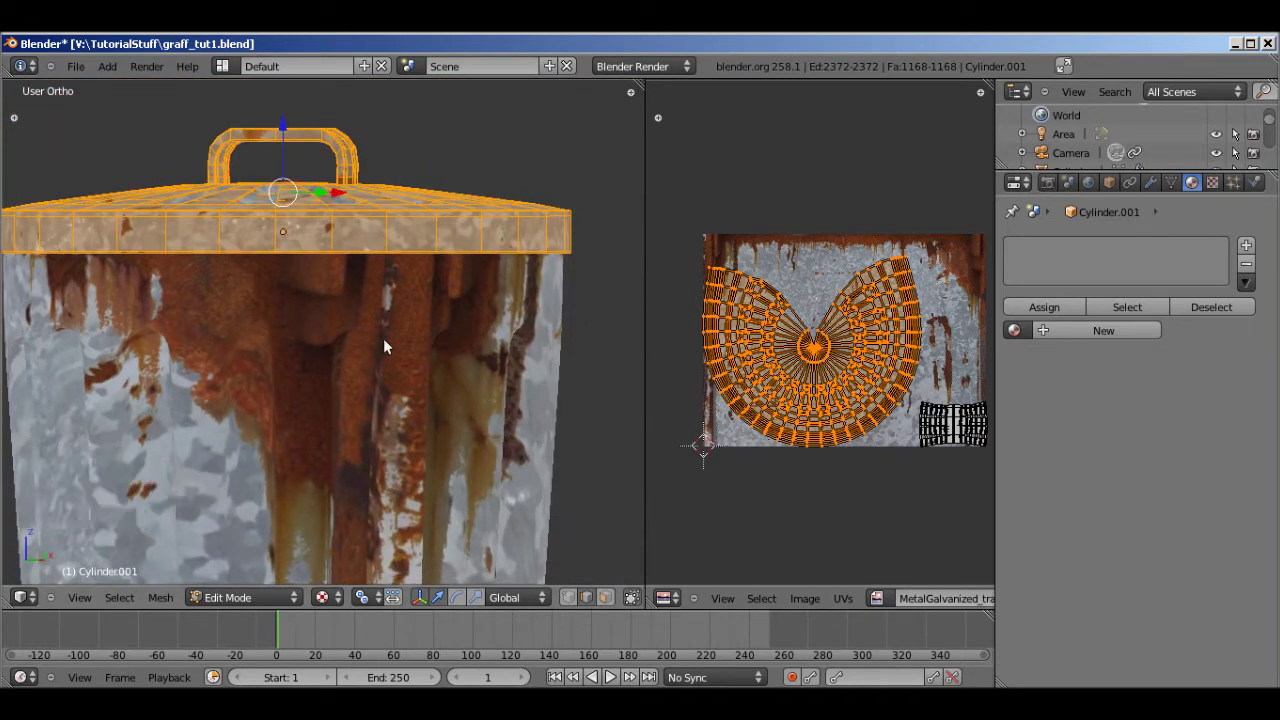
middle_drag(361, 319, 357, 332)
key(KP_0)
scroll(438, 269, up, 2)
key(g)
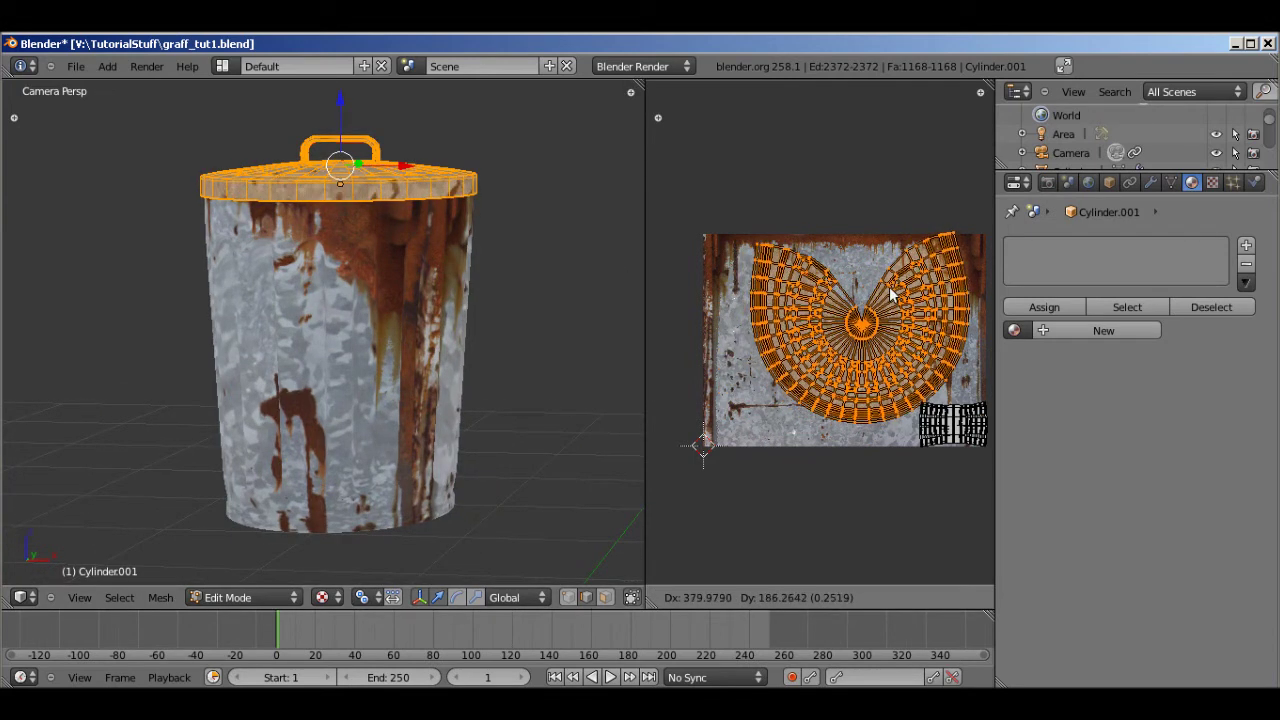
click(889, 290)
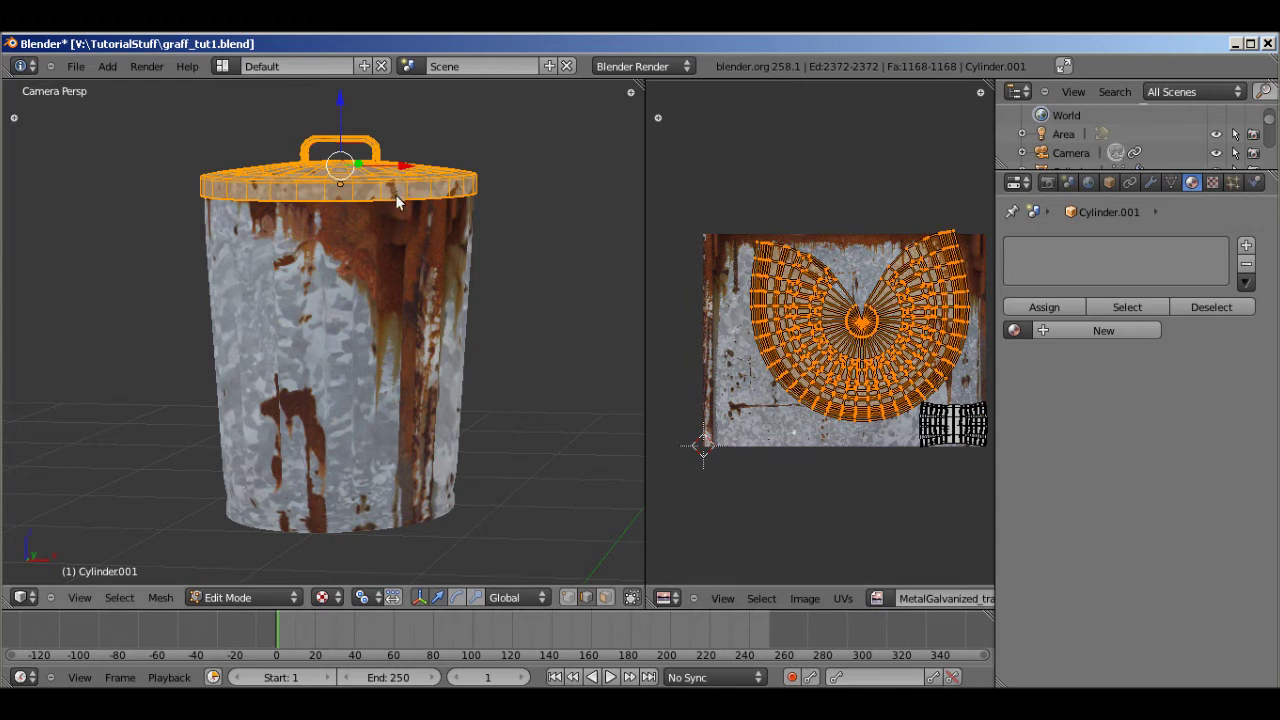
Rotate and reposition the lid's UV island in several passes over the texture.
key(r)
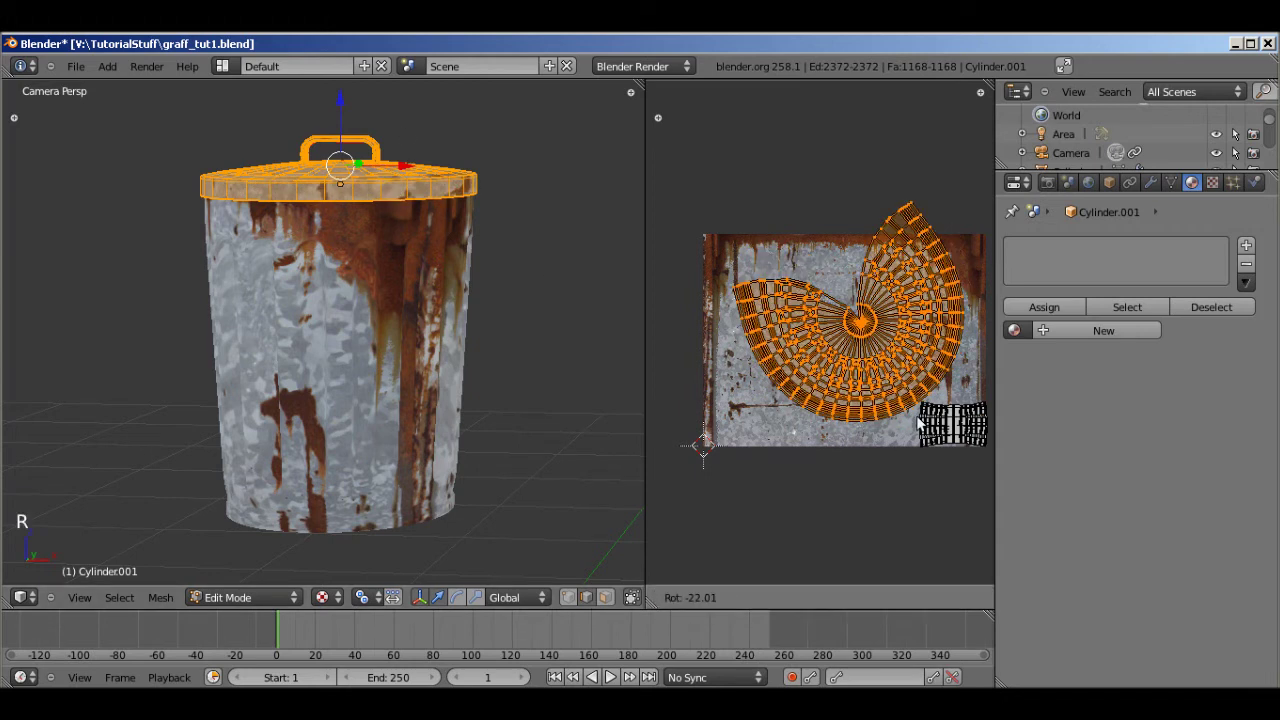
click(888, 275)
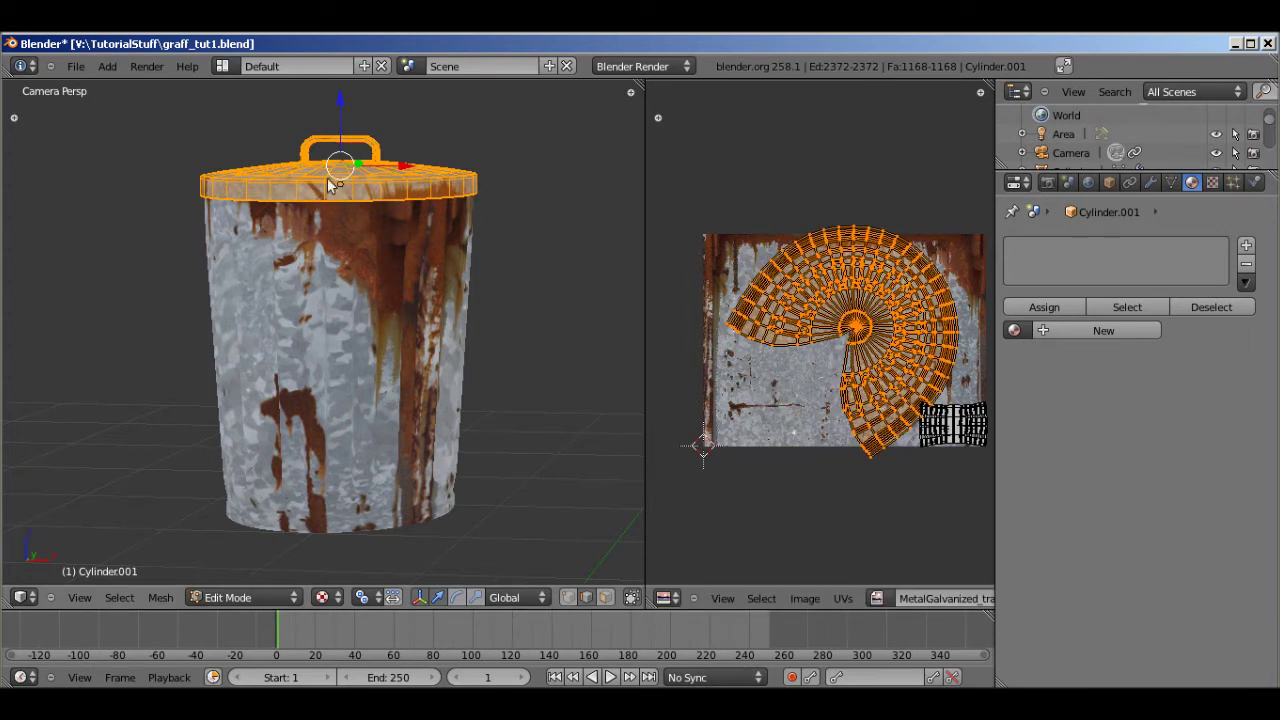
key(r)
key(r)
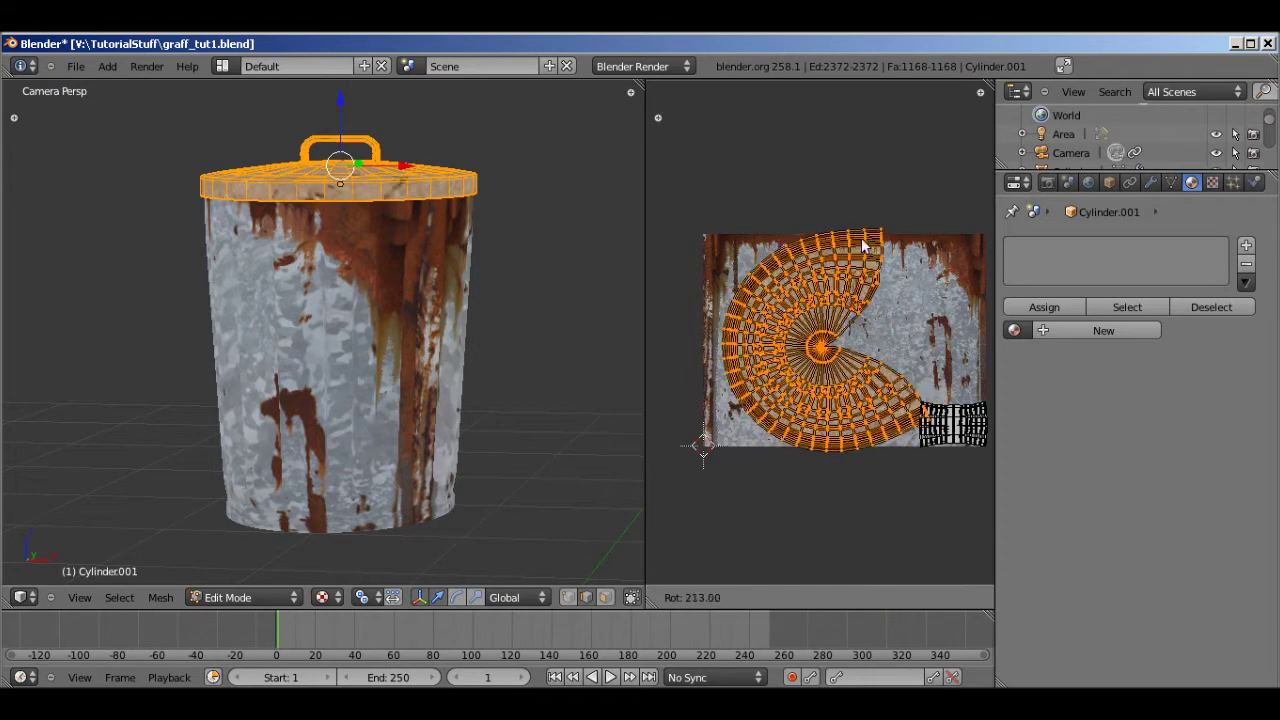
click(818, 352)
key(g)
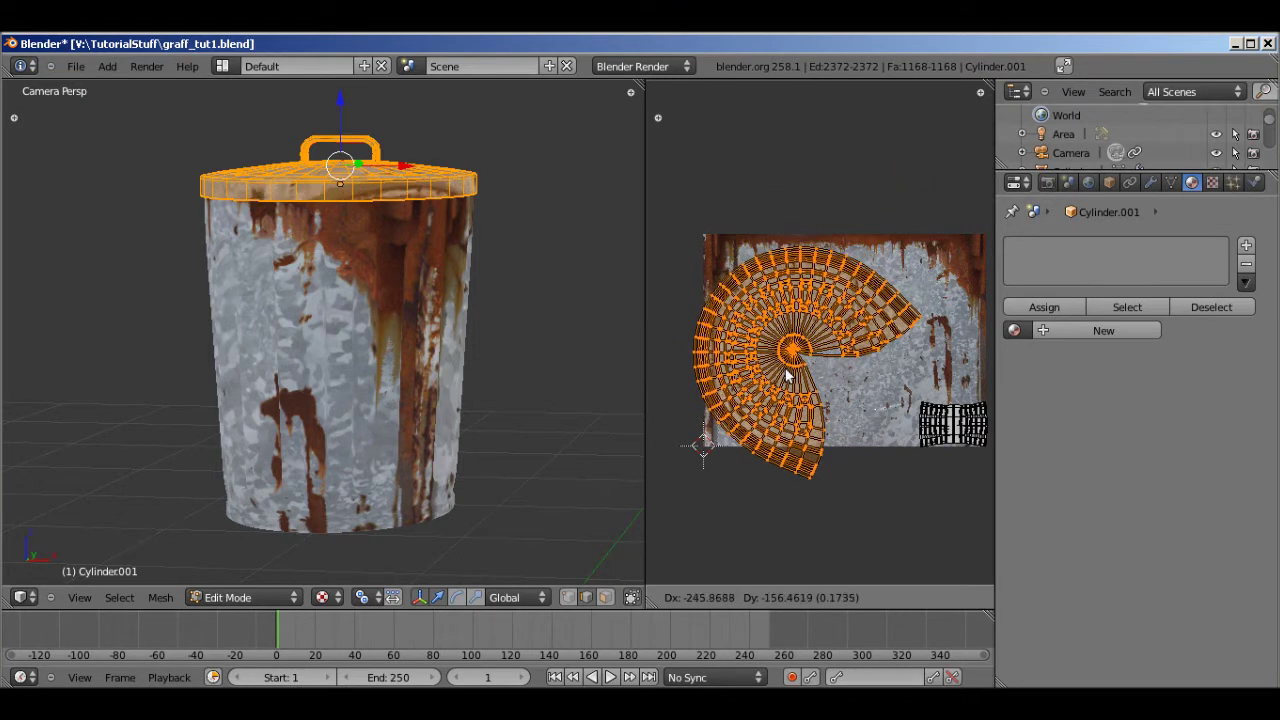
click(808, 406)
key(r)
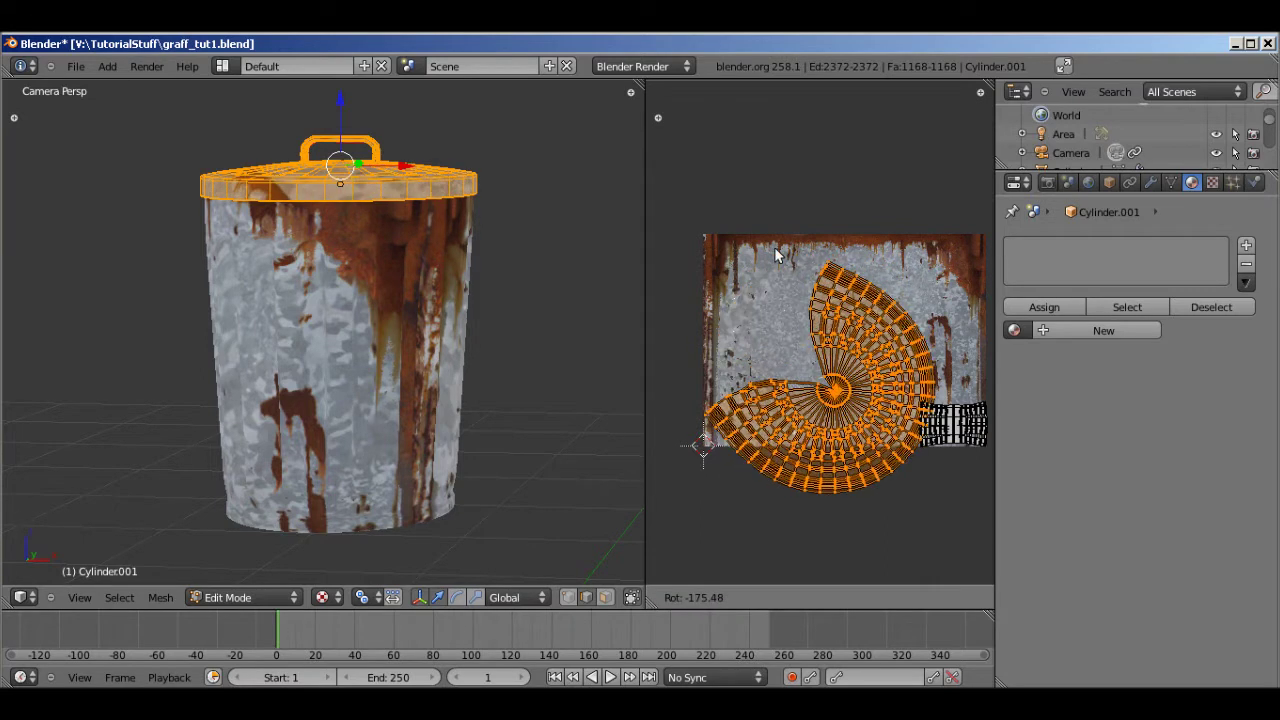
click(780, 385)
Select the handle's UV island and place it in the texture's rusty top-right area.
key(g)
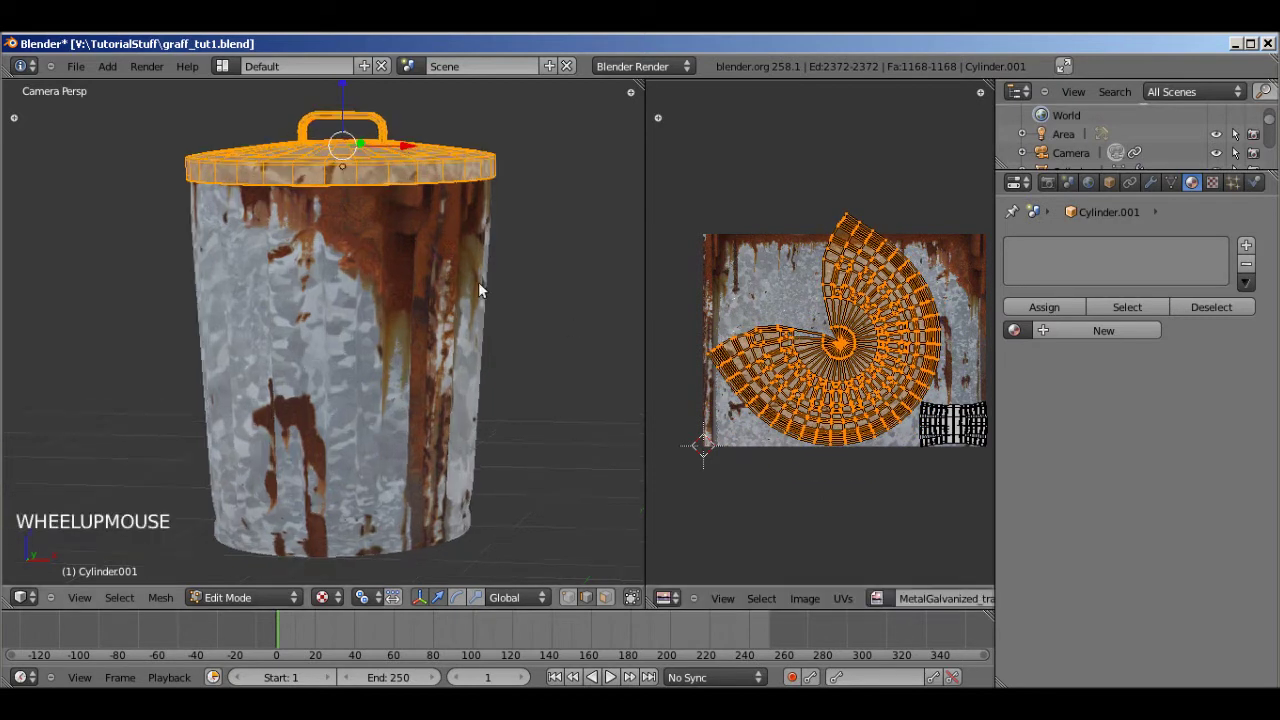
scroll(478, 281, up, 1)
shift+middle_drag(478, 281, 386, 386)
scroll(374, 317, down, 4)
shift+middle_drag(374, 317, 346, 310)
scroll(346, 310, up, 3)
shift+middle_drag(203, 266, 395, 255)
scroll(391, 266, down, 1)
right_click(970, 430)
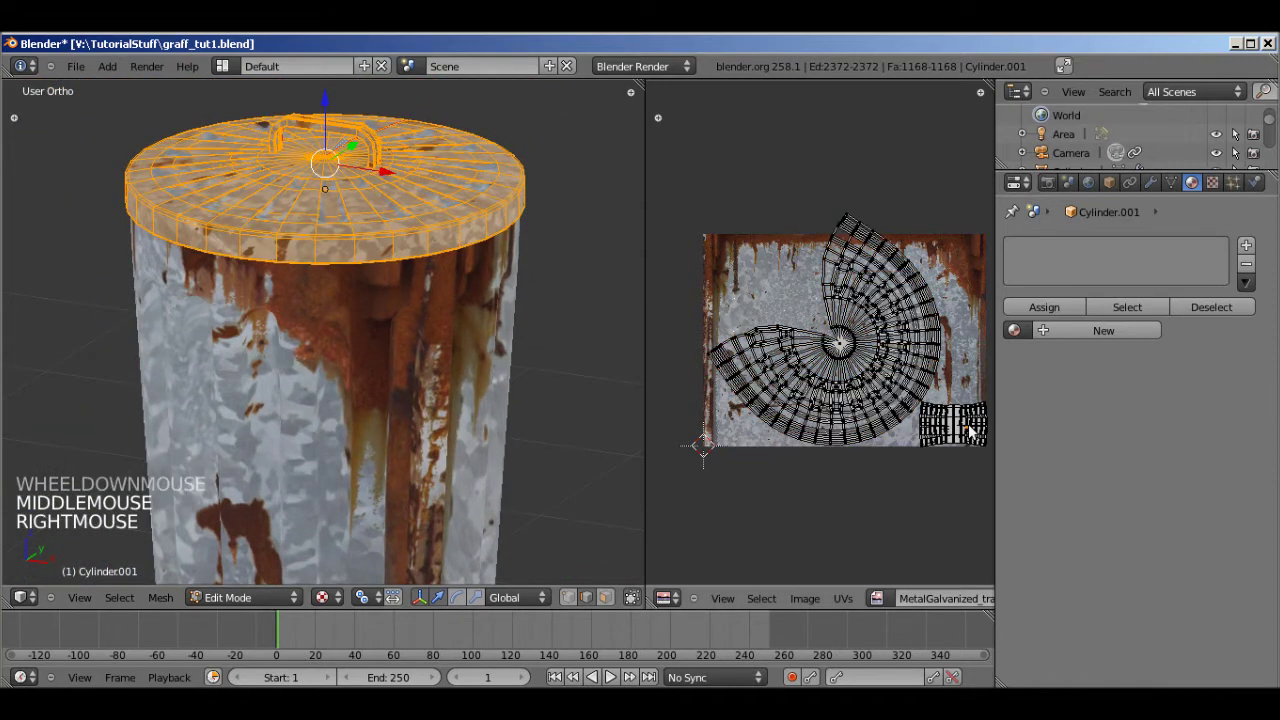
key(ctrl+l)
key(g)
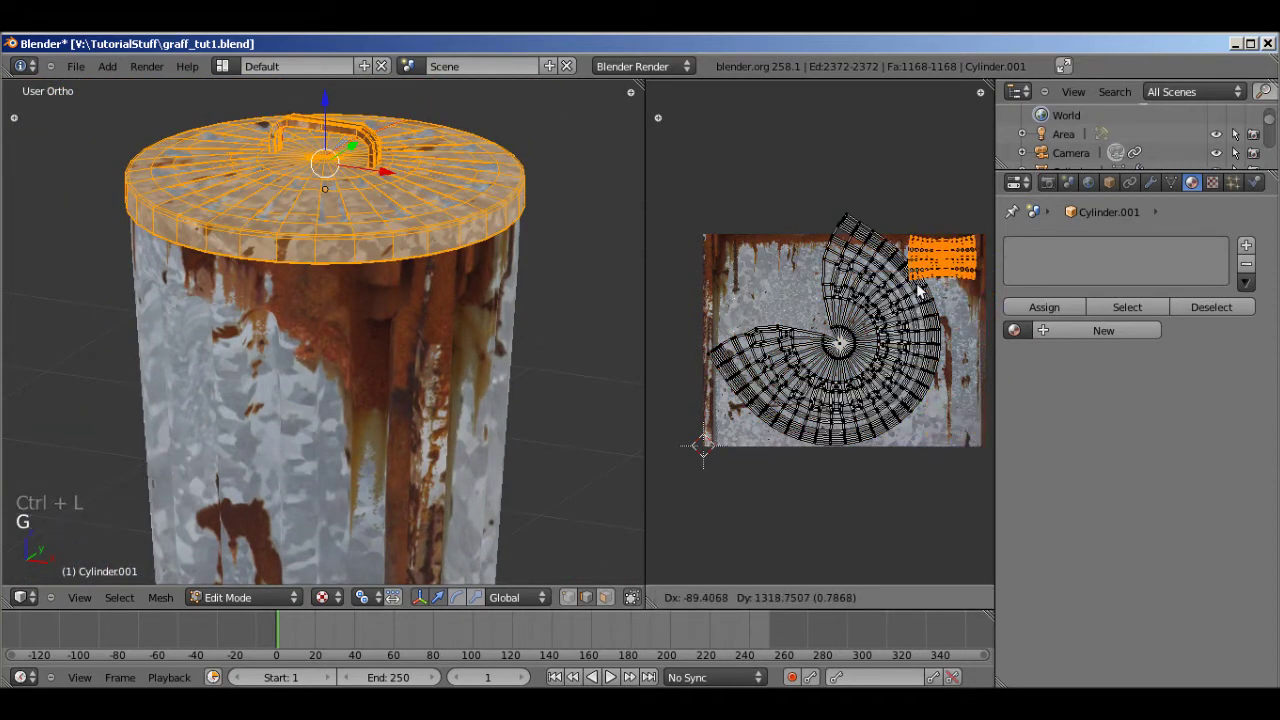
click(920, 290)
Orbit to a side-on view of the bin and deselect all the lid geometry.
shift+middle_drag(326, 287, 221, 345)
scroll(383, 316, up, 5)
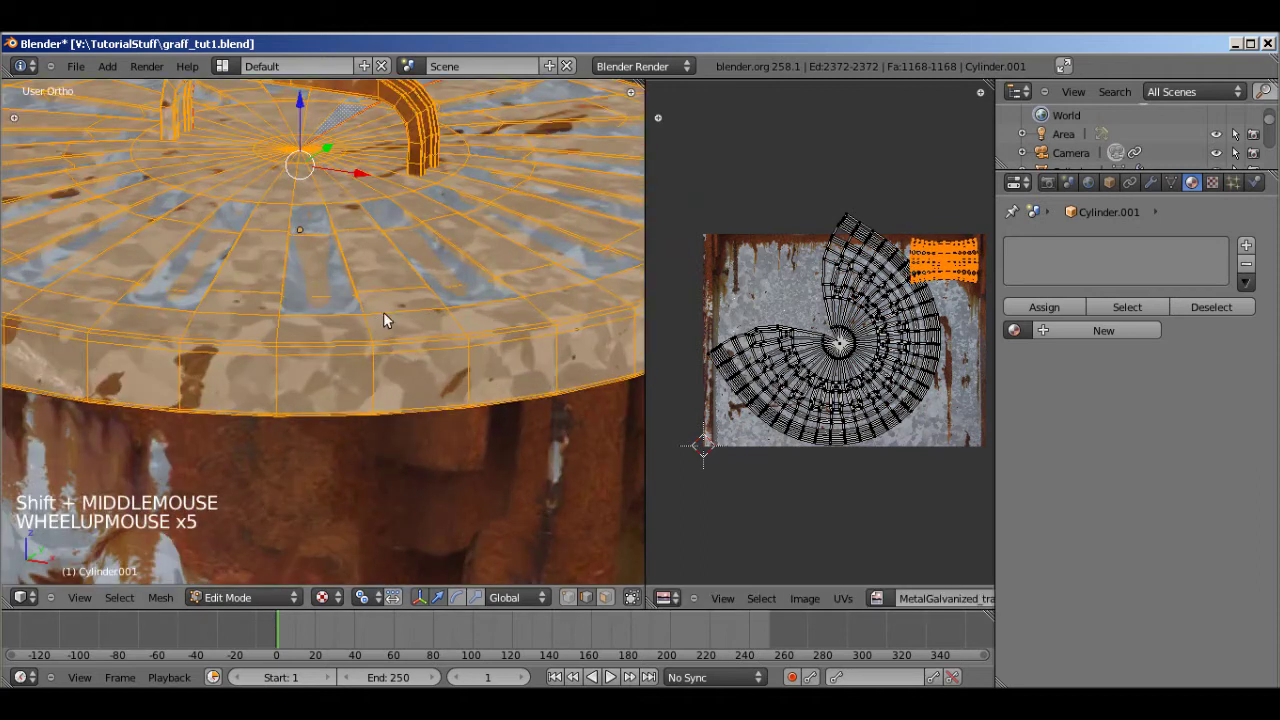
scroll(386, 314, down, 6)
middle_drag(389, 314, 354, 284)
scroll(423, 273, down, 3)
key(a)
scroll(356, 286, up, 2)
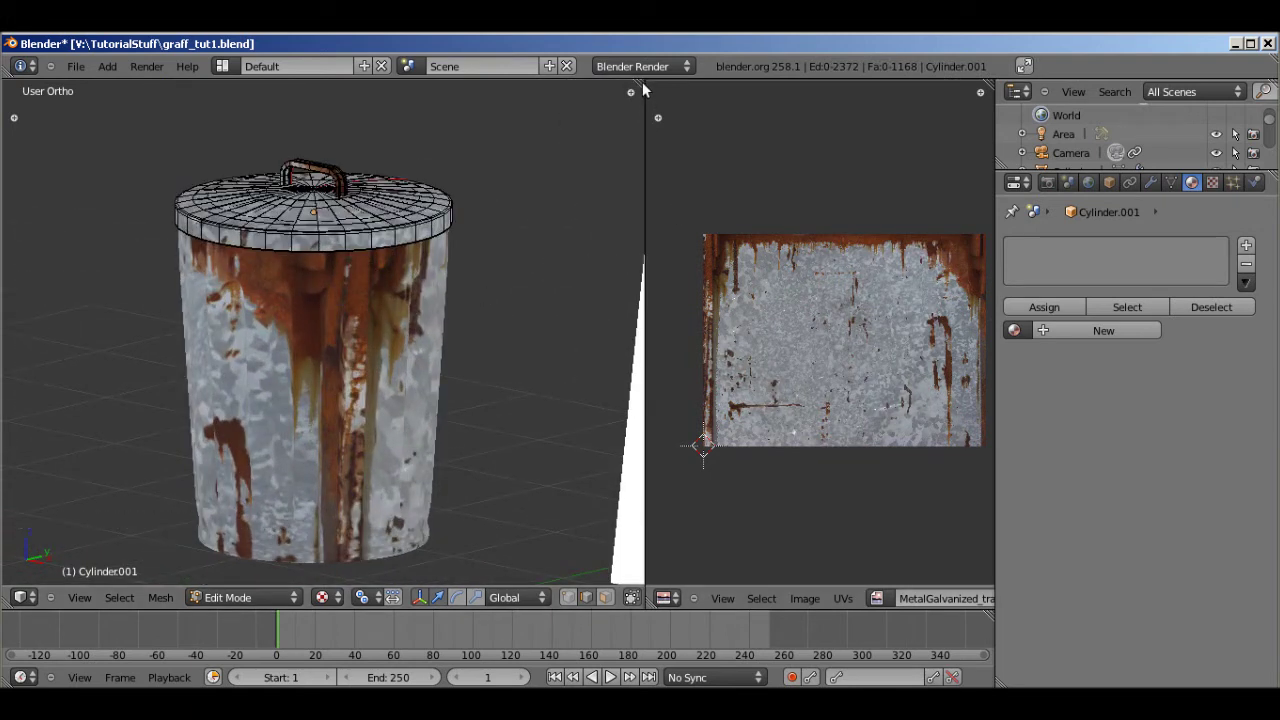
Join the 3D view over the UV editor, switch to Object Mode and select the can body.
drag(642, 88, 700, 125)
scroll(492, 304, down, 2)
key(Tab)
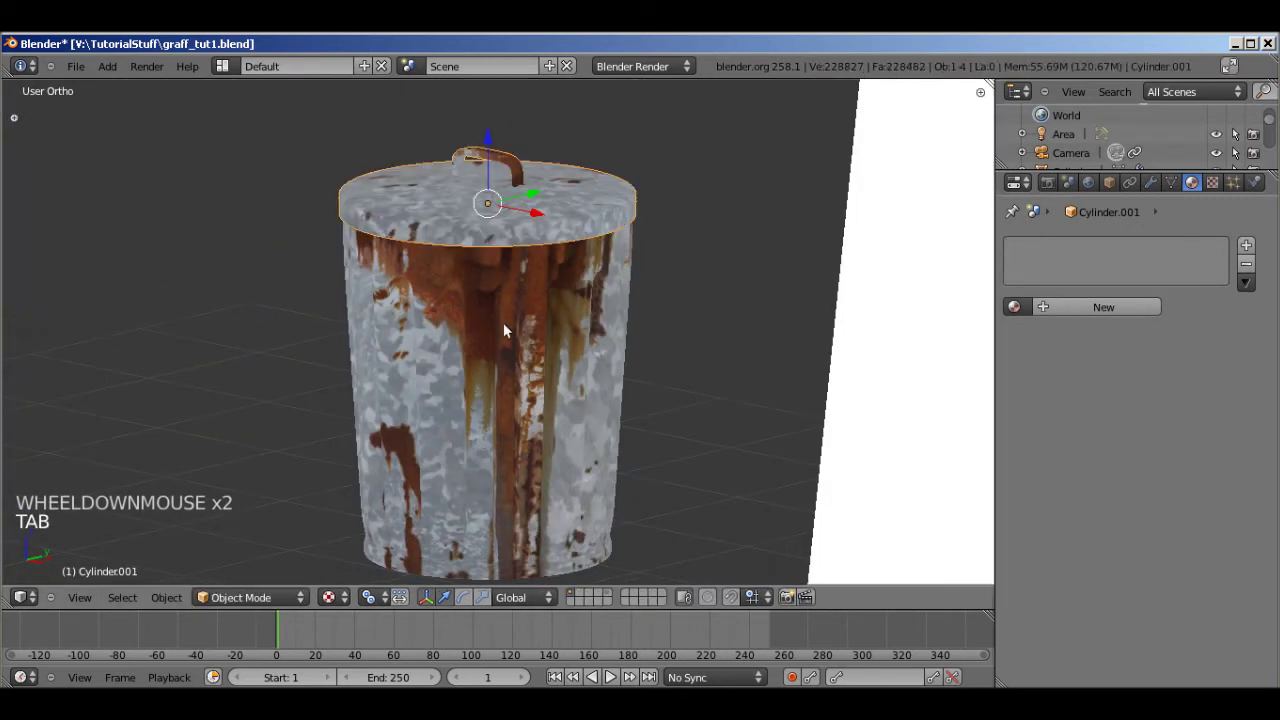
middle_drag(537, 319, 587, 384)
right_click(590, 390)
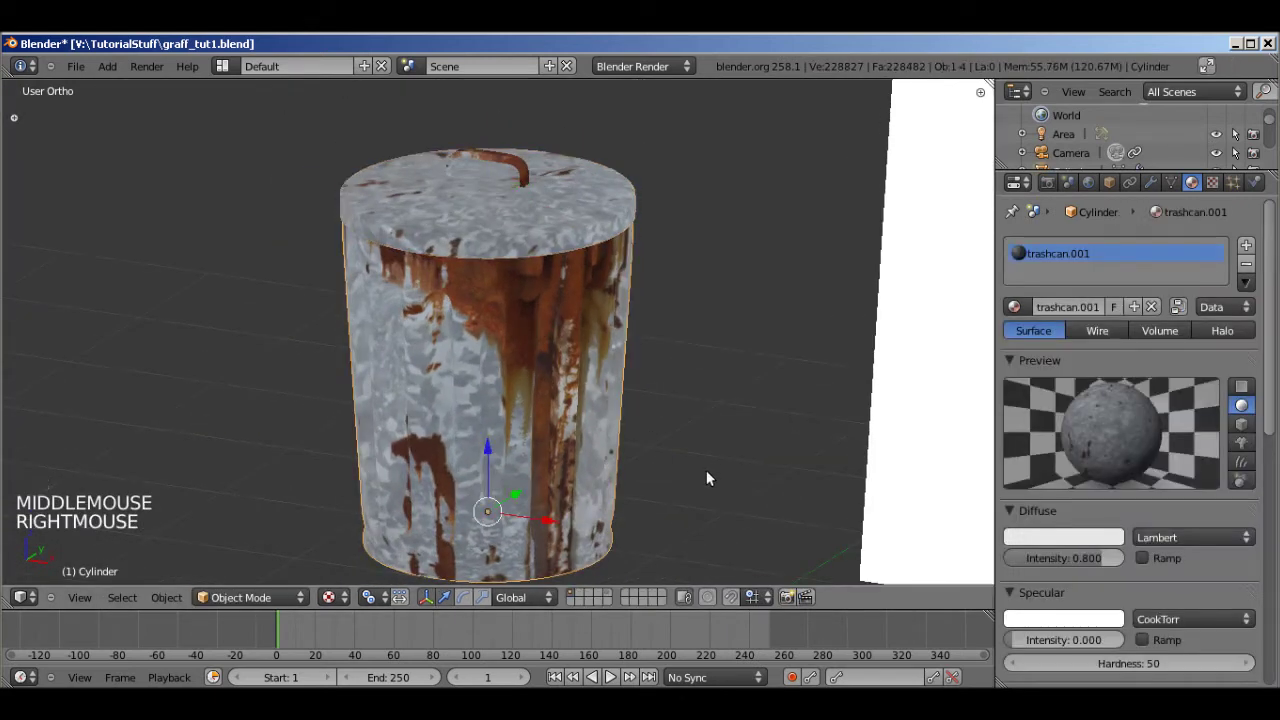
Undo the accidental material slot removal and new material so the body keeps trashcan.001.
shift+middle_drag(708, 477, 608, 417)
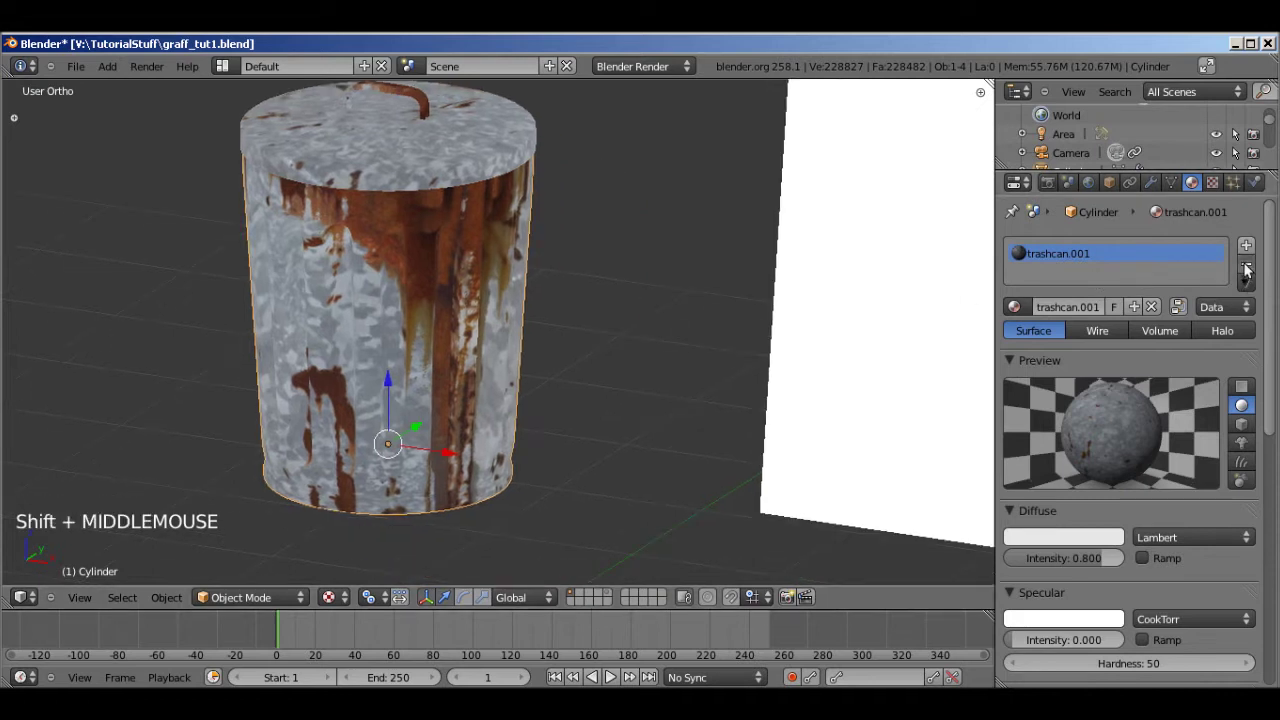
click(1245, 263)
right_click(497, 146)
right_click(512, 297)
right_click(512, 297)
click(1106, 306)
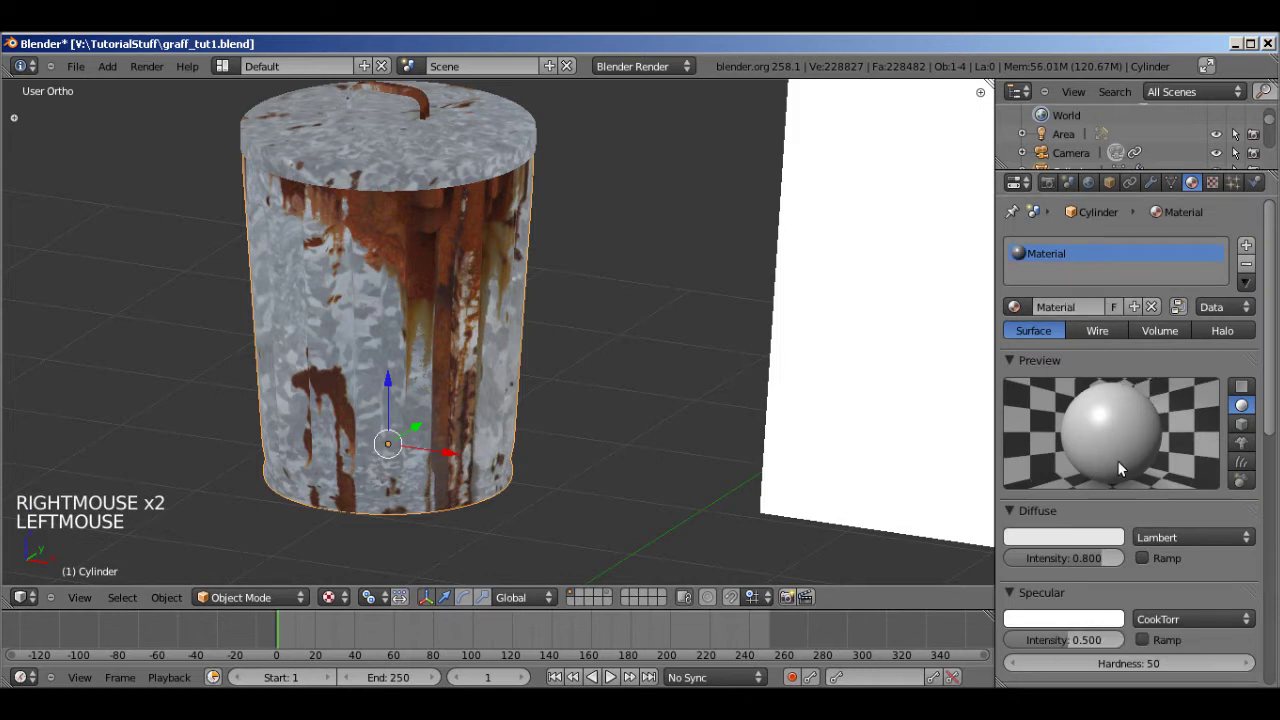
key(ctrl+z)
key(ctrl+z)
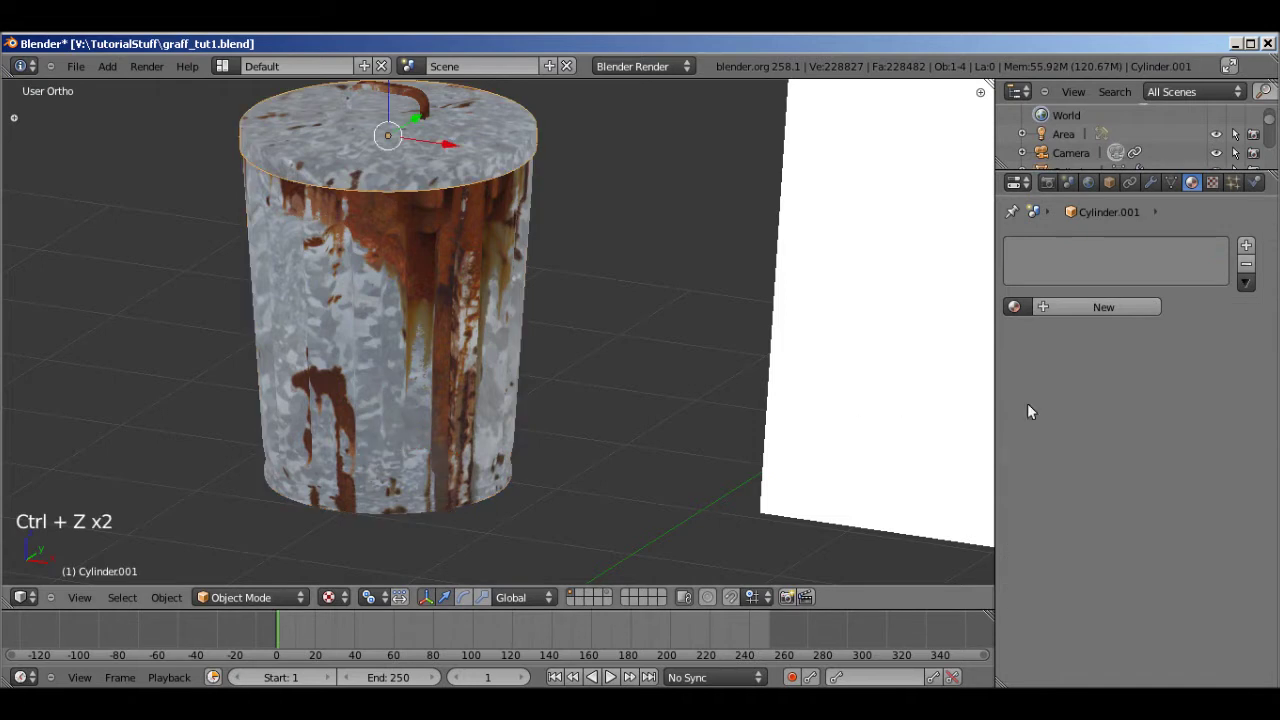
key(ctrl+z)
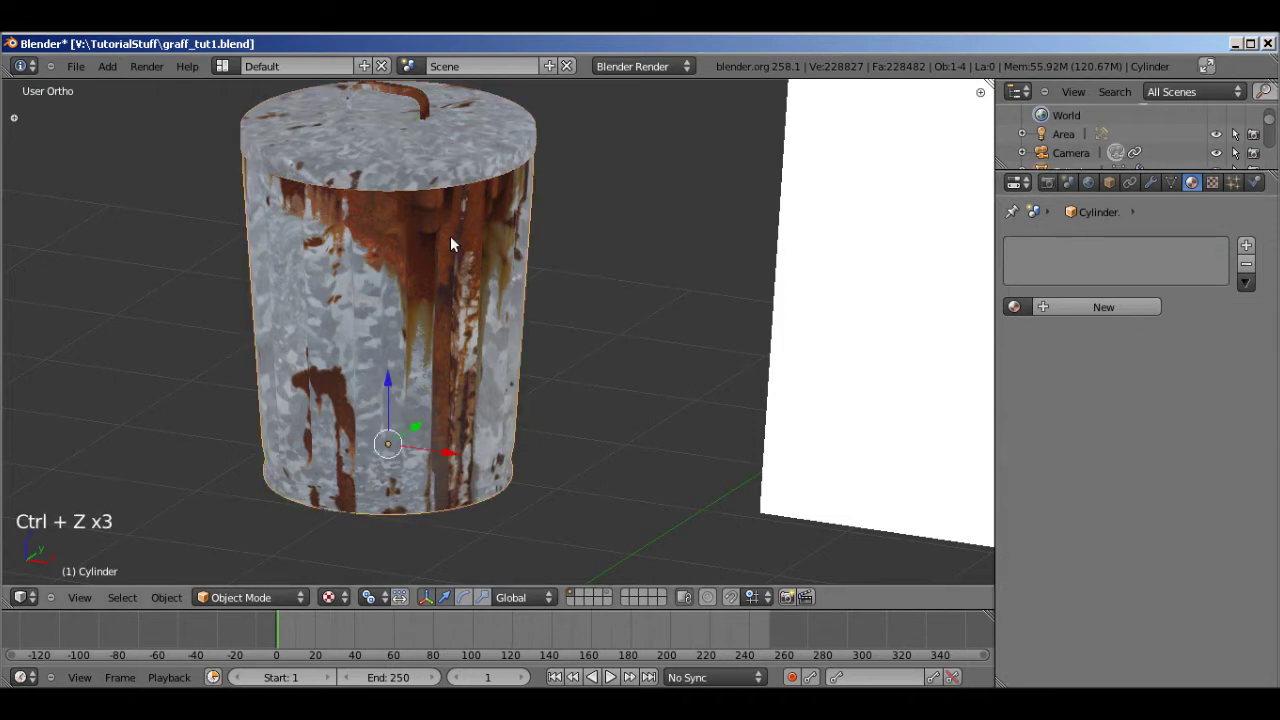
key(ctrl+z)
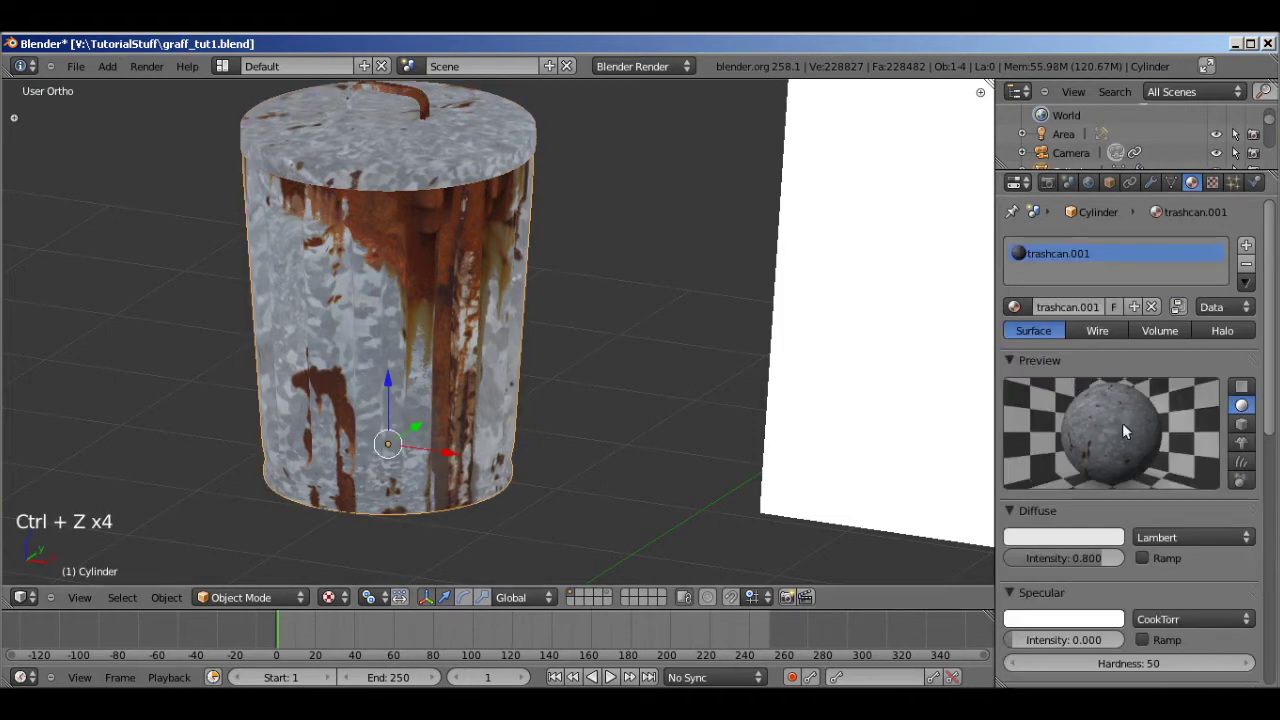
right_click(502, 318)
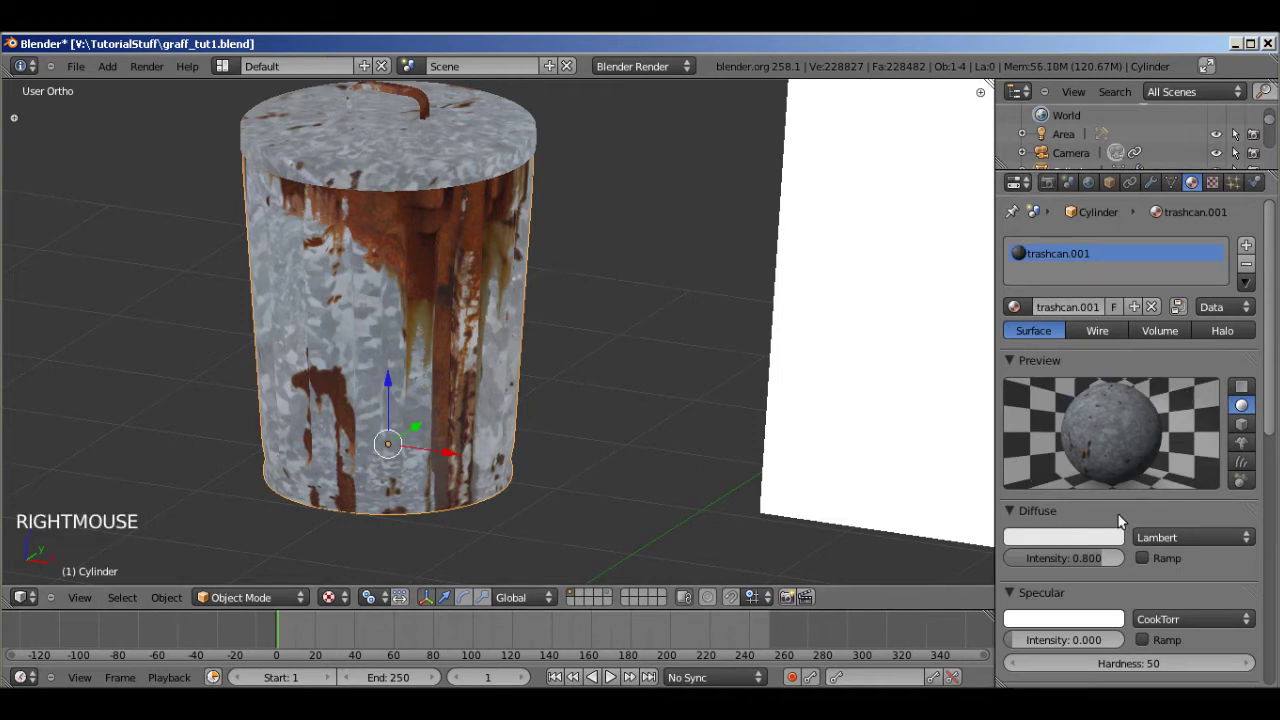
Show the can material's texture settings and orbit the view down to eye level.
click(1212, 182)
scroll(1185, 330, up, 10)
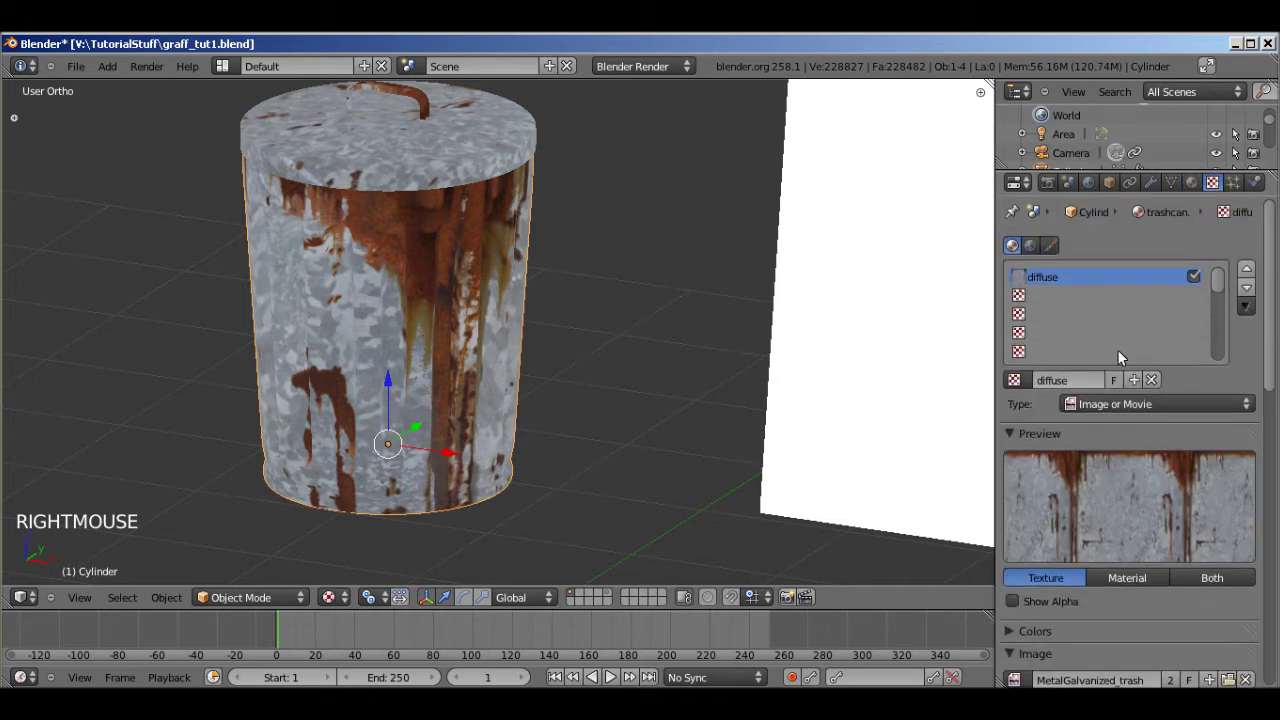
scroll(1115, 350, down, 2)
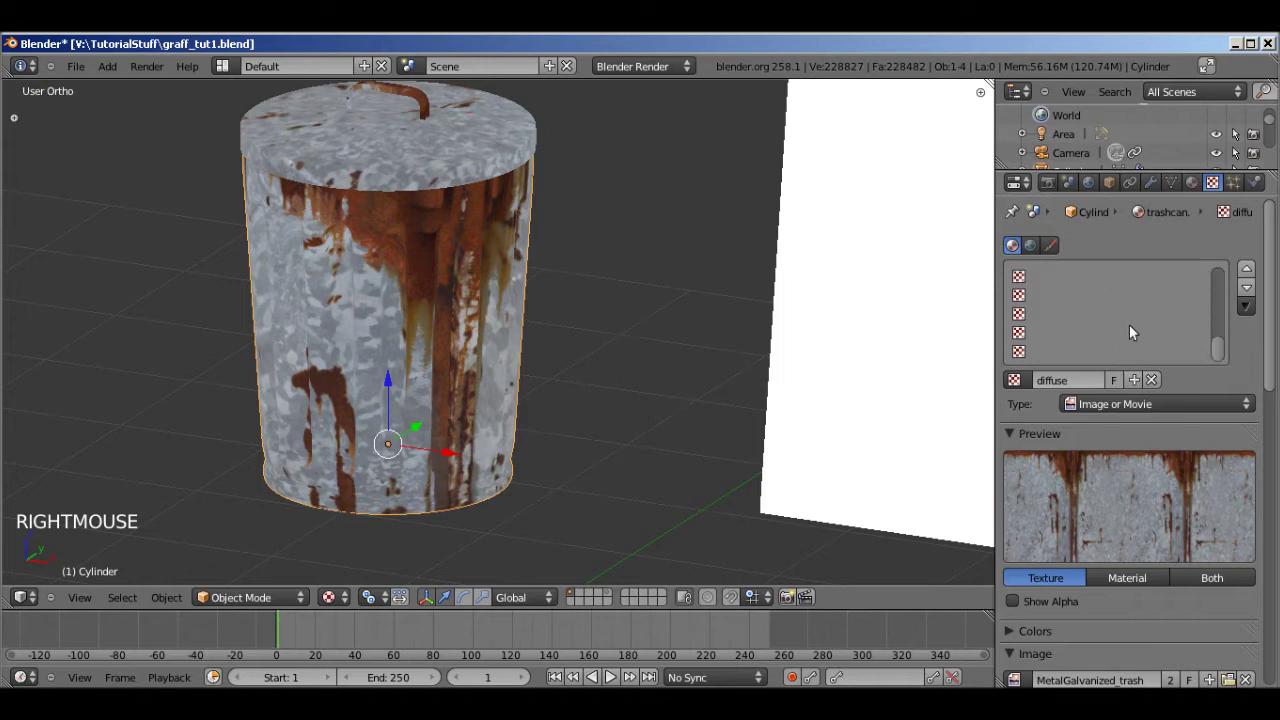
scroll(1151, 340, up, 2)
scroll(1225, 370, down, 15)
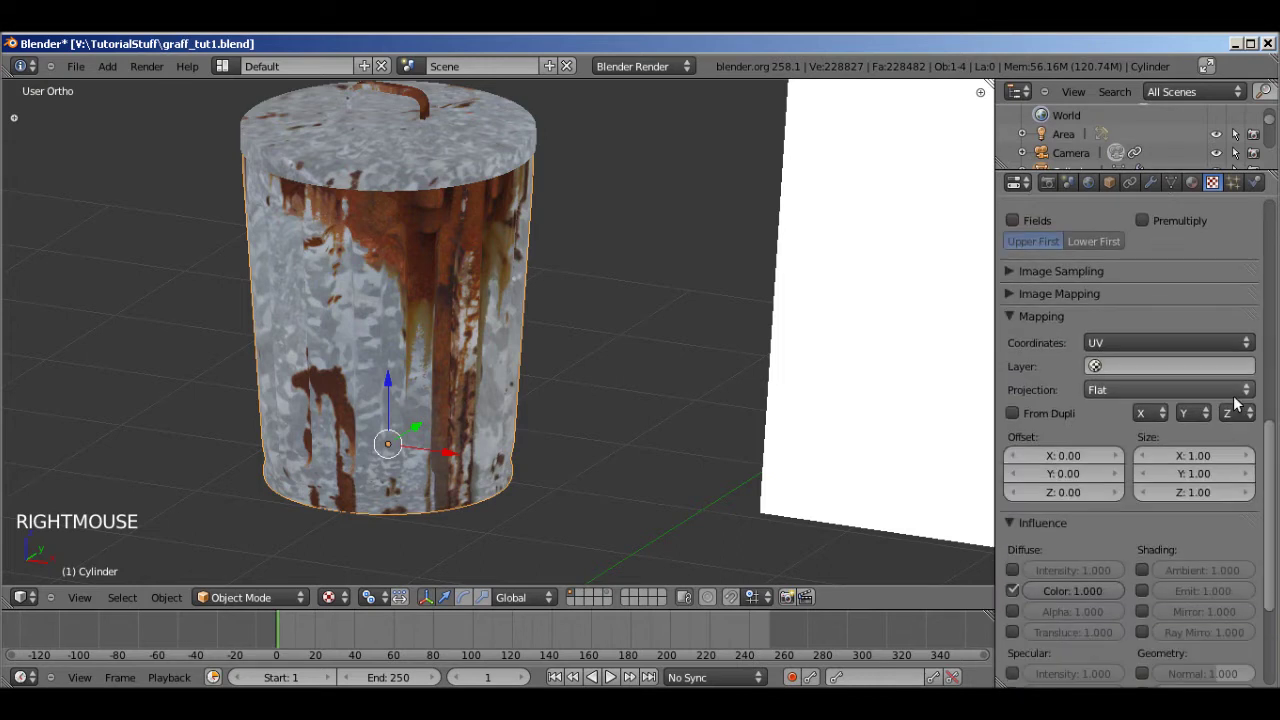
scroll(1236, 401, down, 5)
scroll(1236, 401, up, 7)
scroll(1236, 403, down, 1)
scroll(1236, 403, up, 2)
scroll(1236, 403, up, 10)
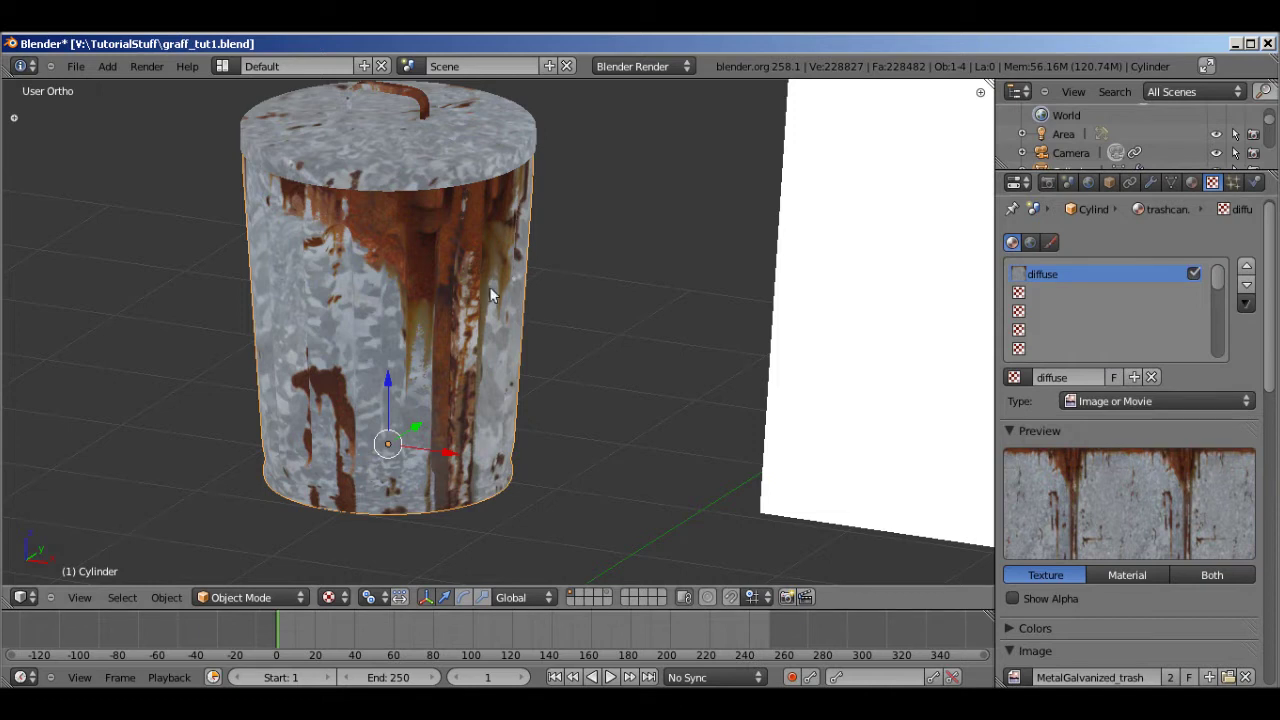
middle_drag(494, 295, 448, 290)
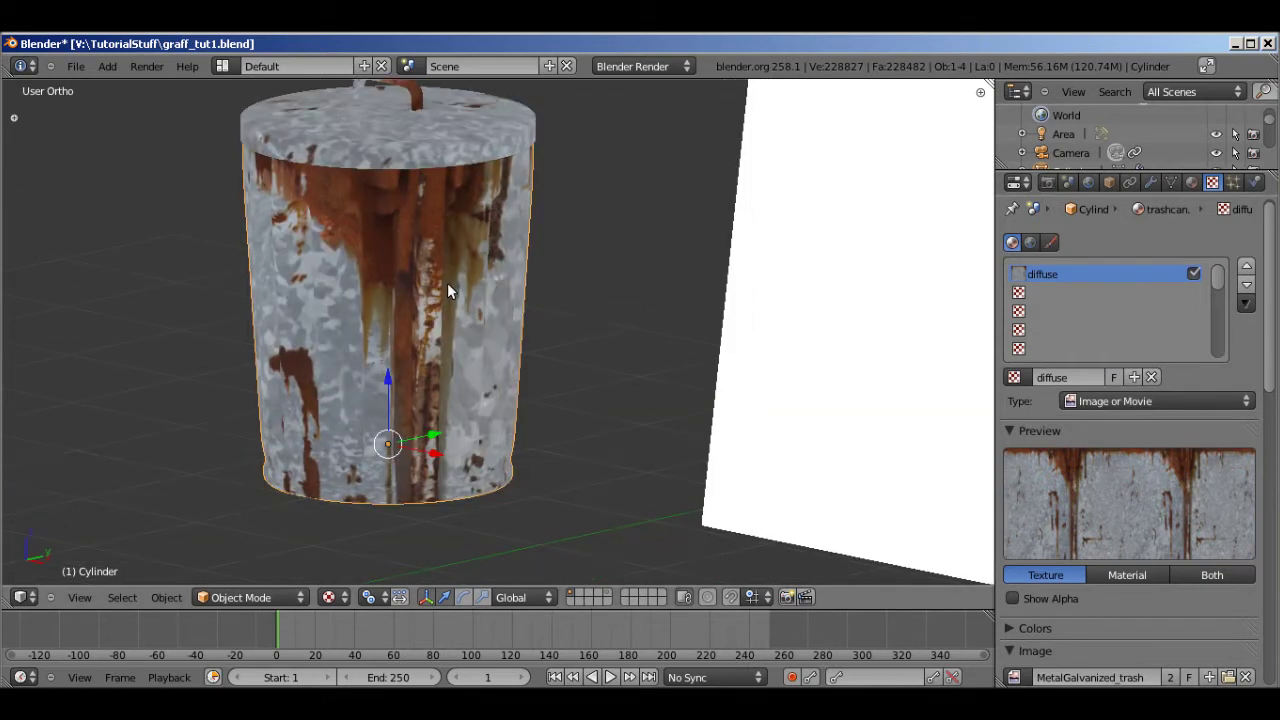
Create an Image or Movie texture named 'bump' in the second slot and save graff_tut1.blend.
click(1060, 292)
click(1111, 385)
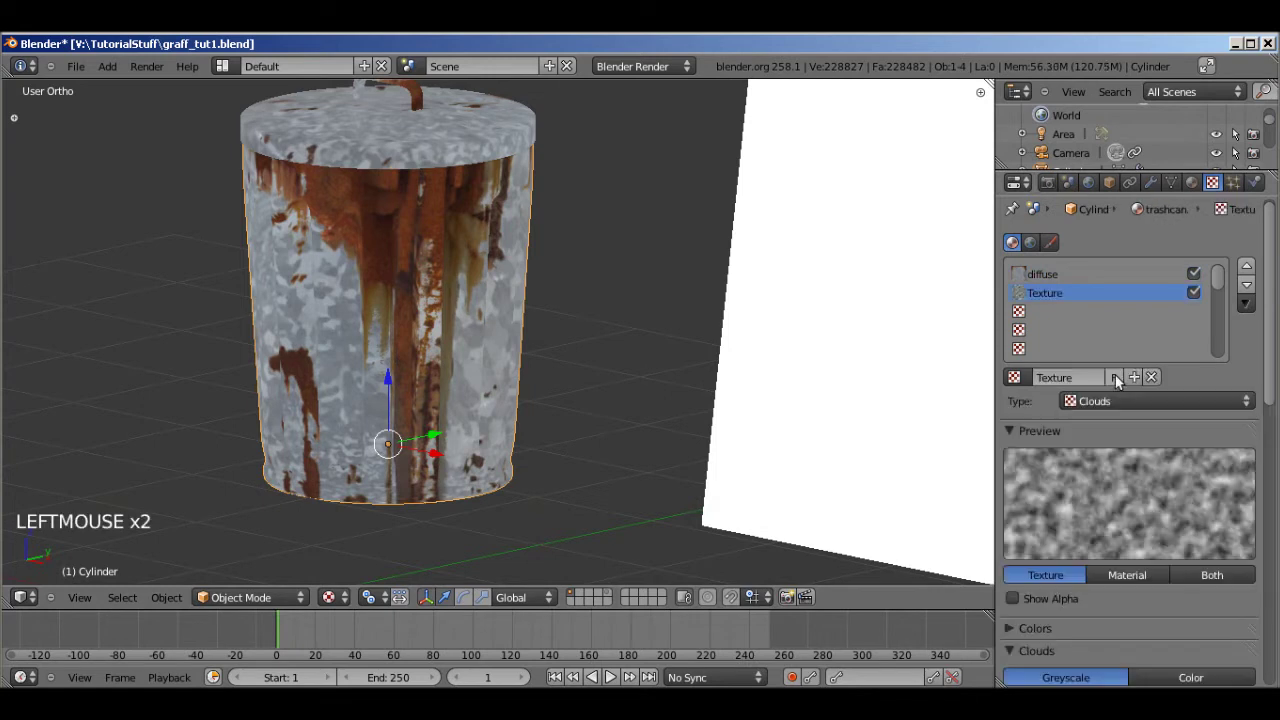
click(1096, 400)
click(1145, 280)
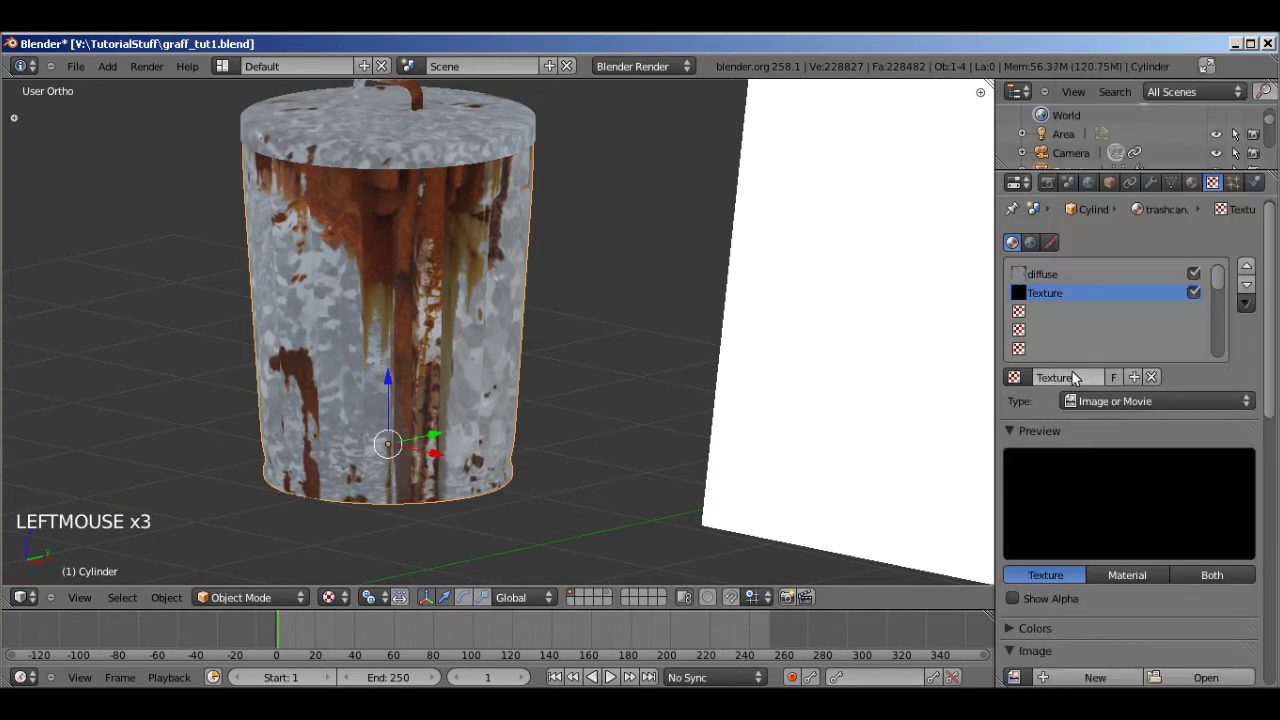
click(1071, 376)
text(bump)
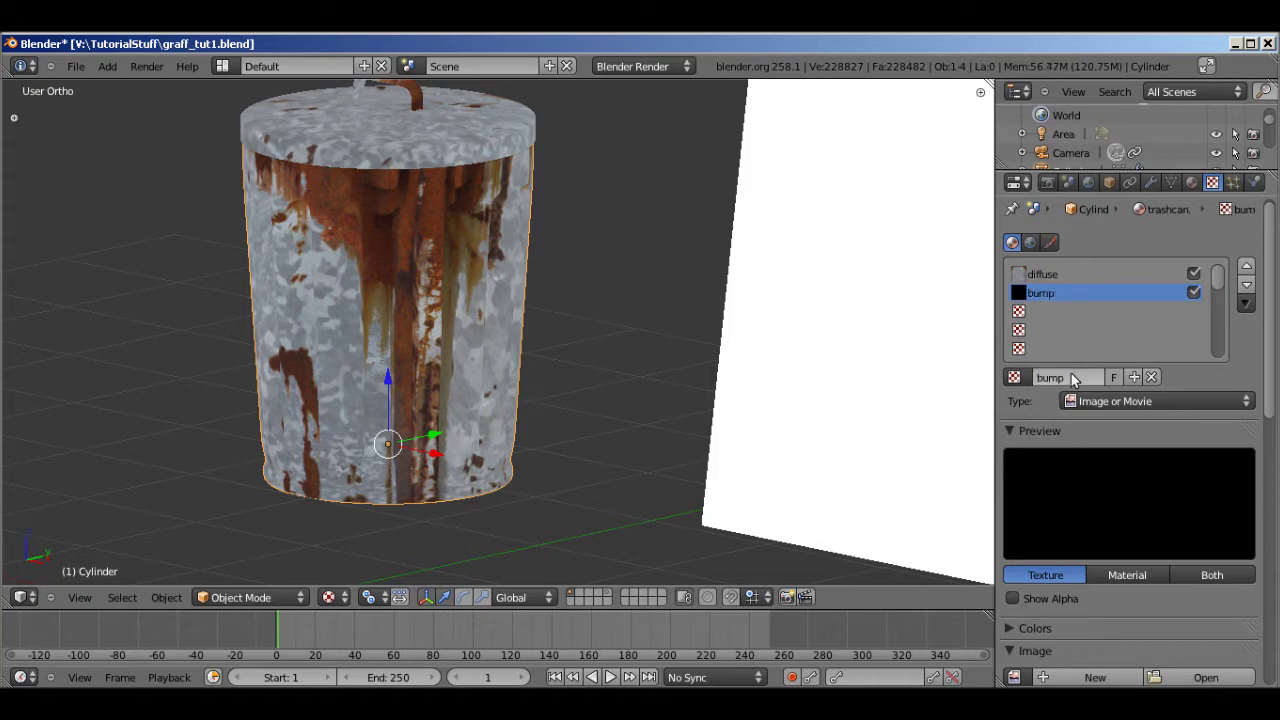
key(Return)
scroll(1149, 484, down, 5)
scroll(1149, 478, down, 5)
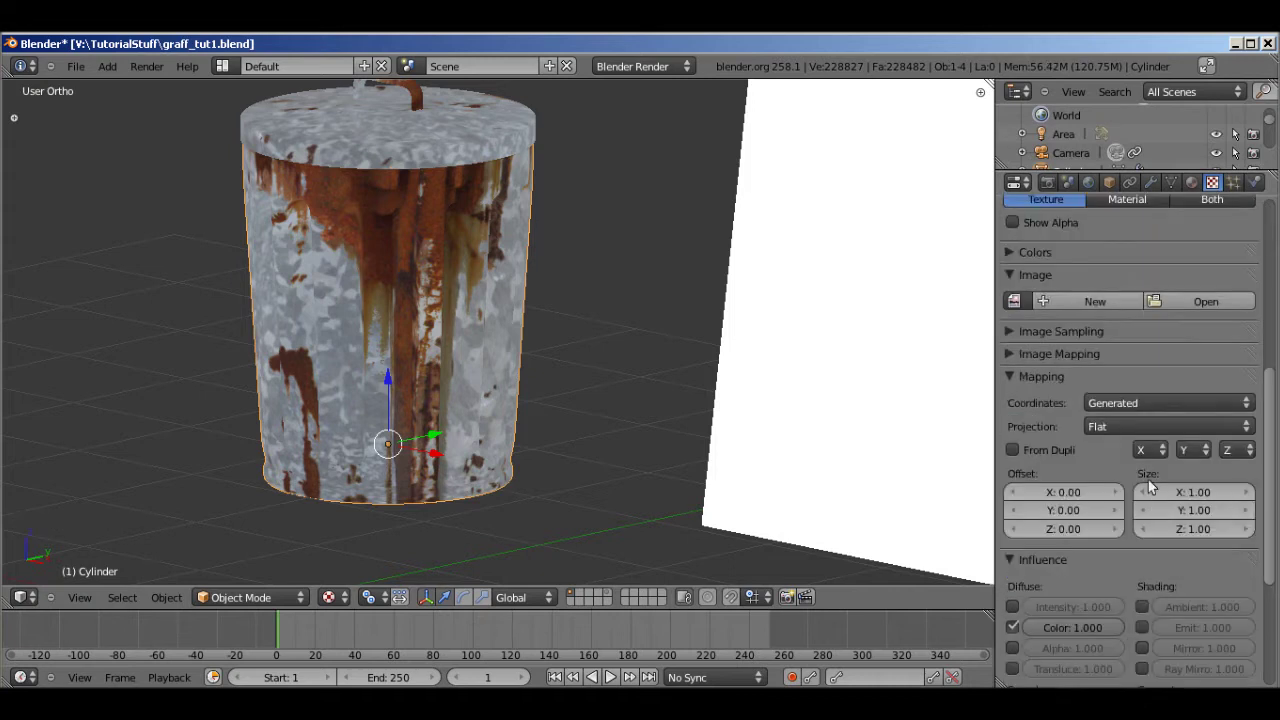
key(ctrl+s)
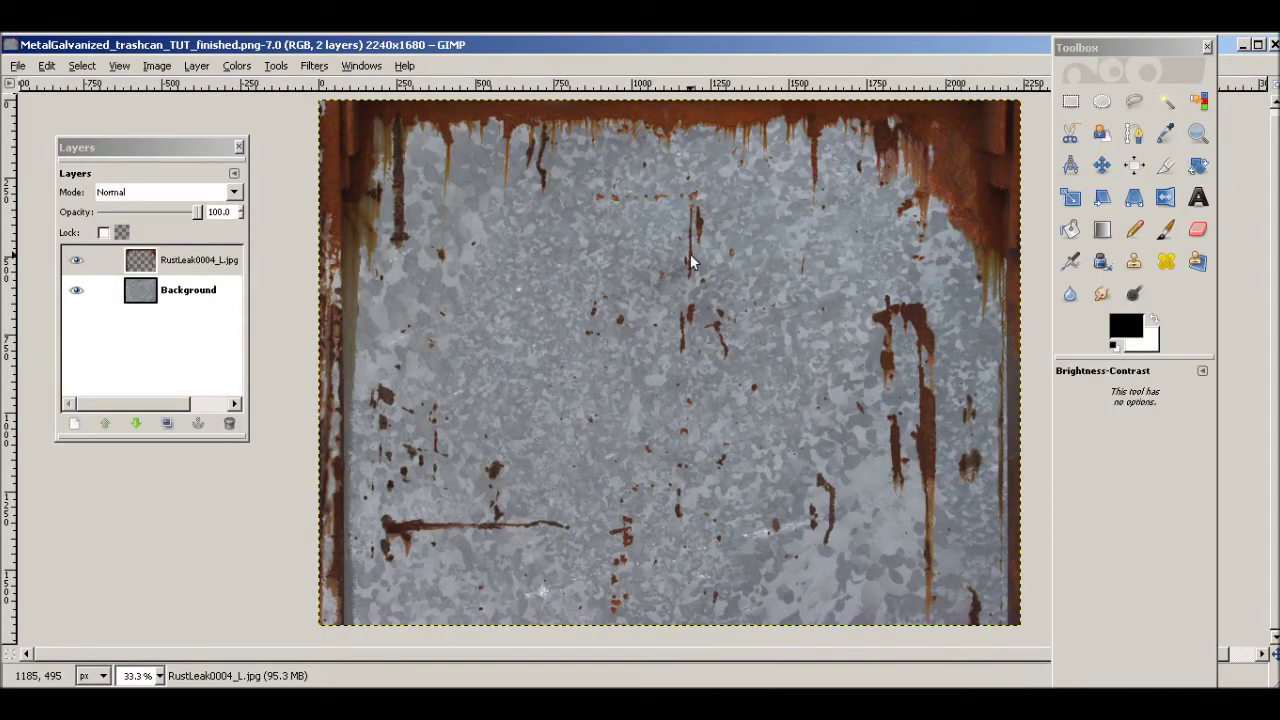
Merge the RustLeak0004_L.jpg layer down, then desaturate the texture using Luminosity.
right_click(190, 264)
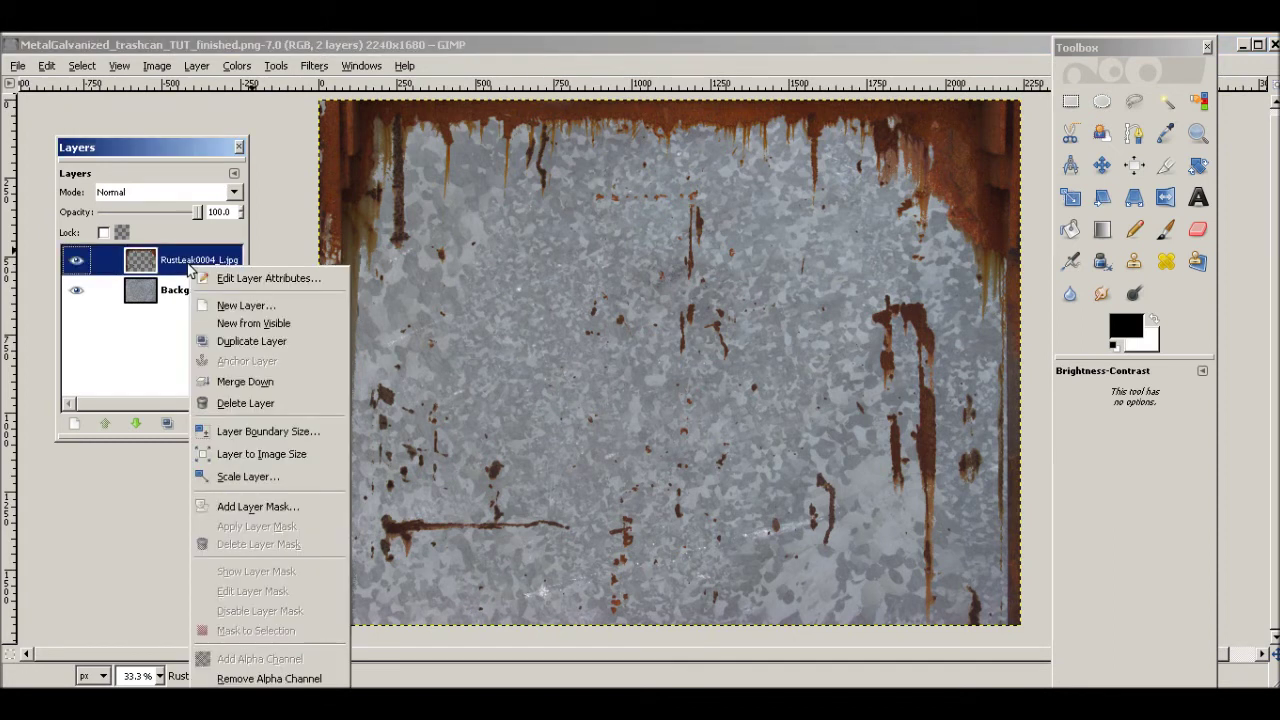
click(258, 381)
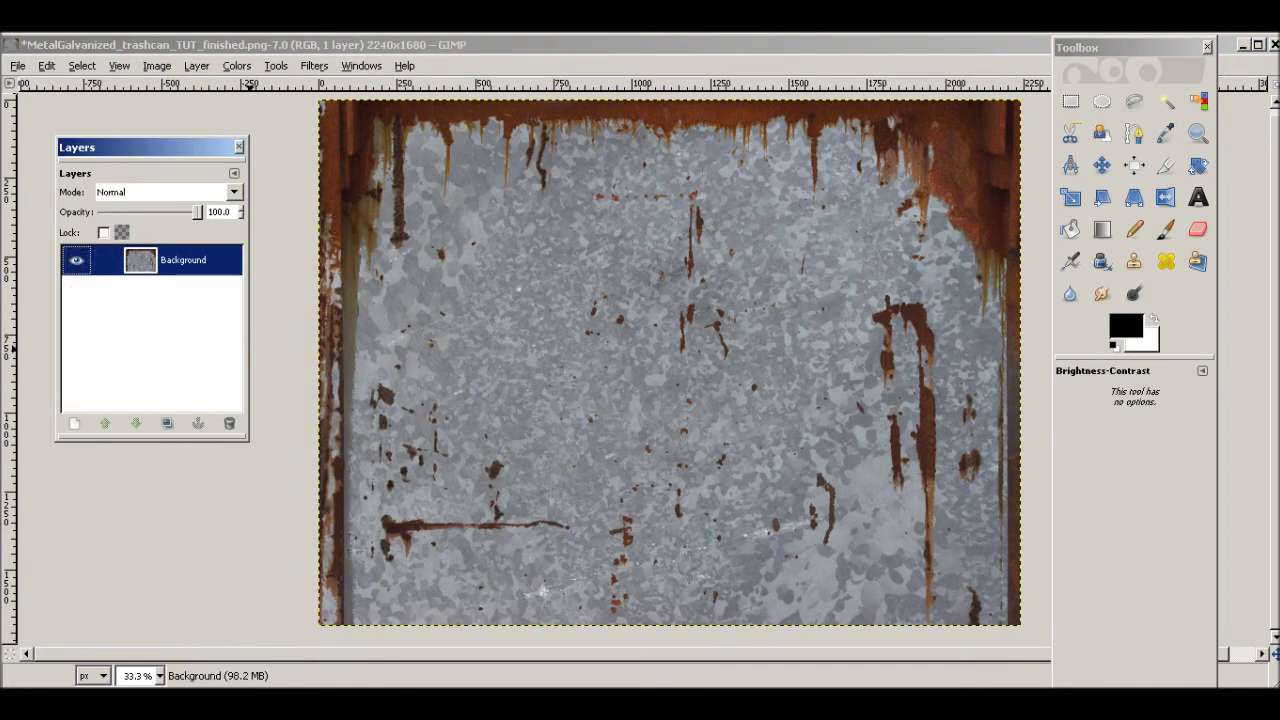
click(237, 65)
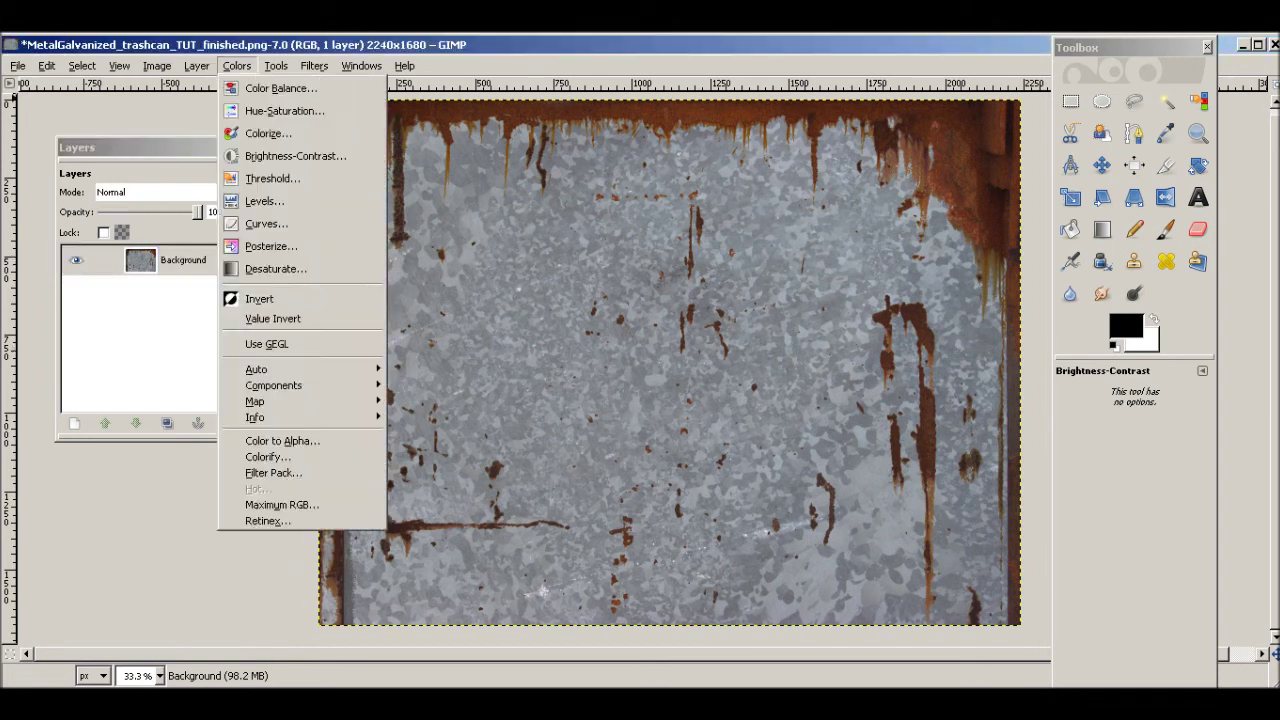
click(275, 268)
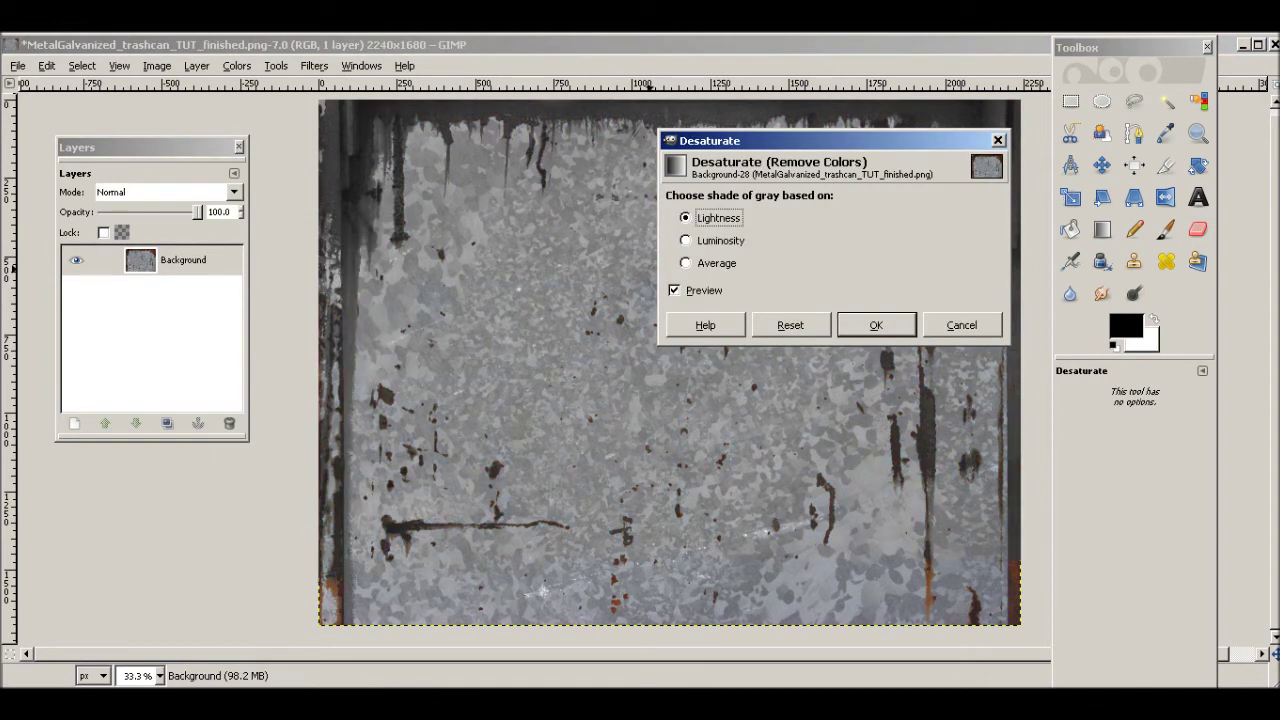
click(686, 240)
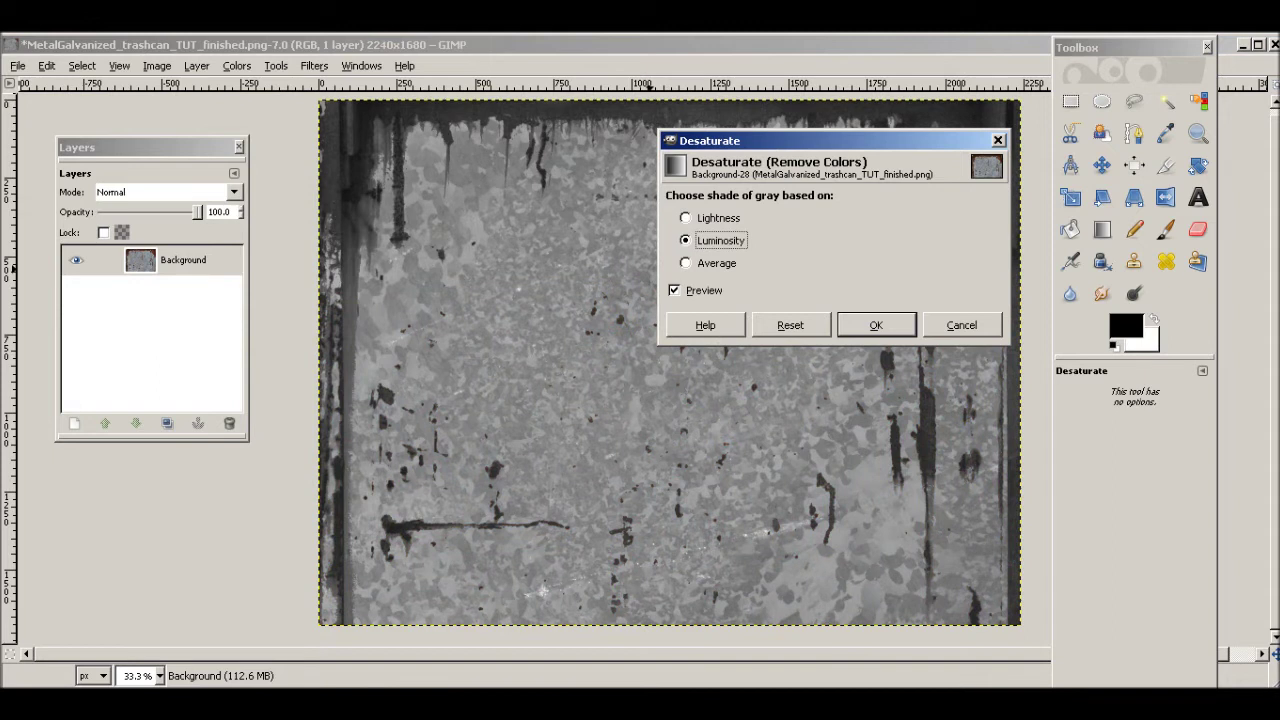
click(876, 325)
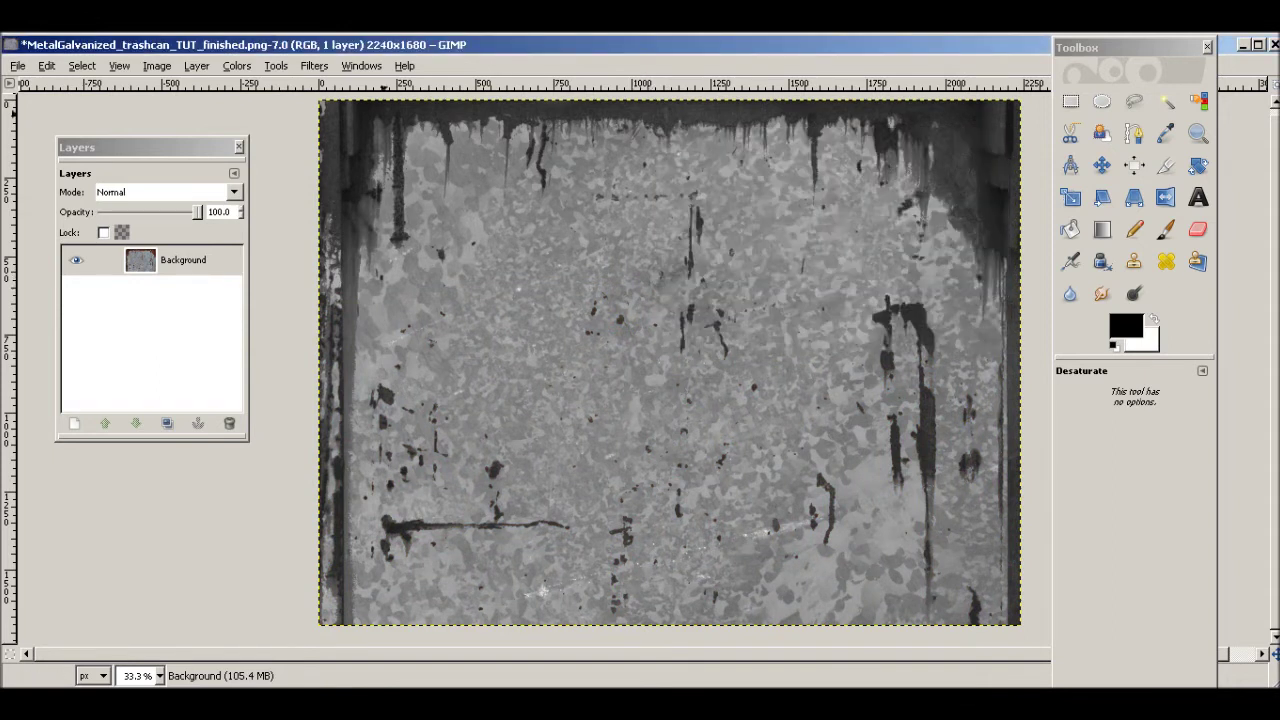
Apply Brightness-Contrast with contrast 111 and brightness -7 to the grey texture.
click(237, 65)
click(290, 156)
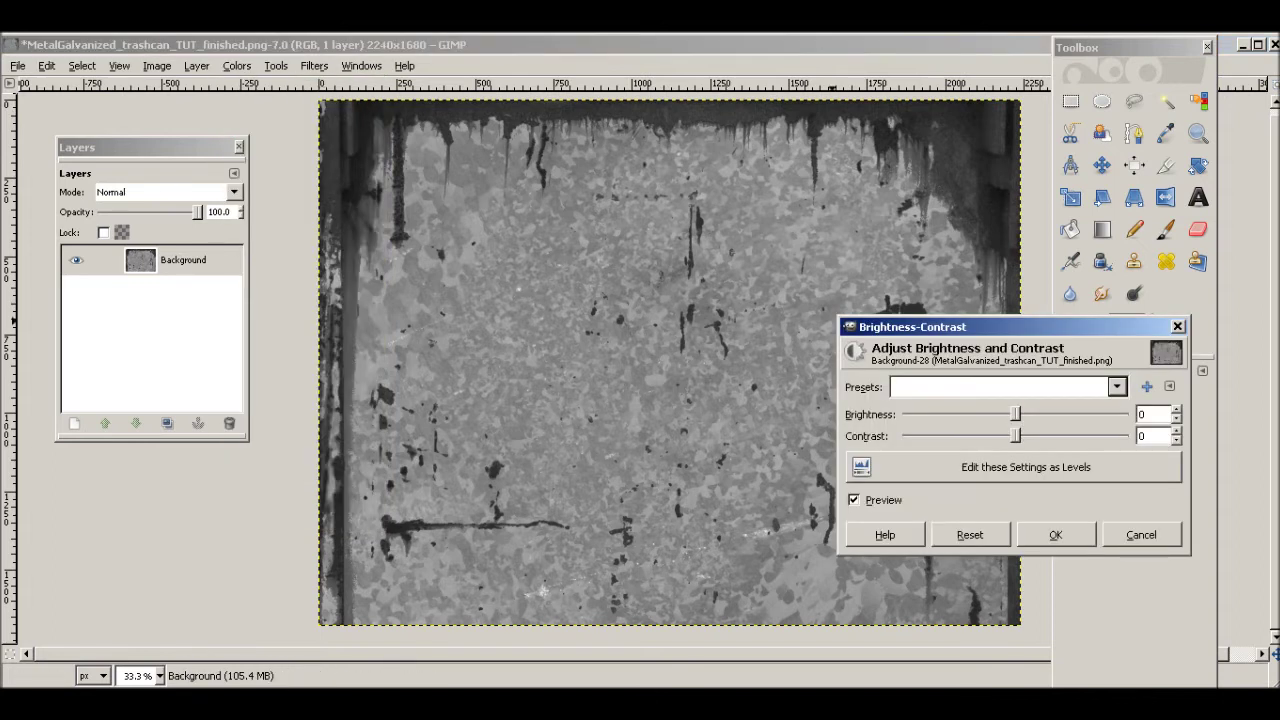
drag(1096, 436, 1128, 436)
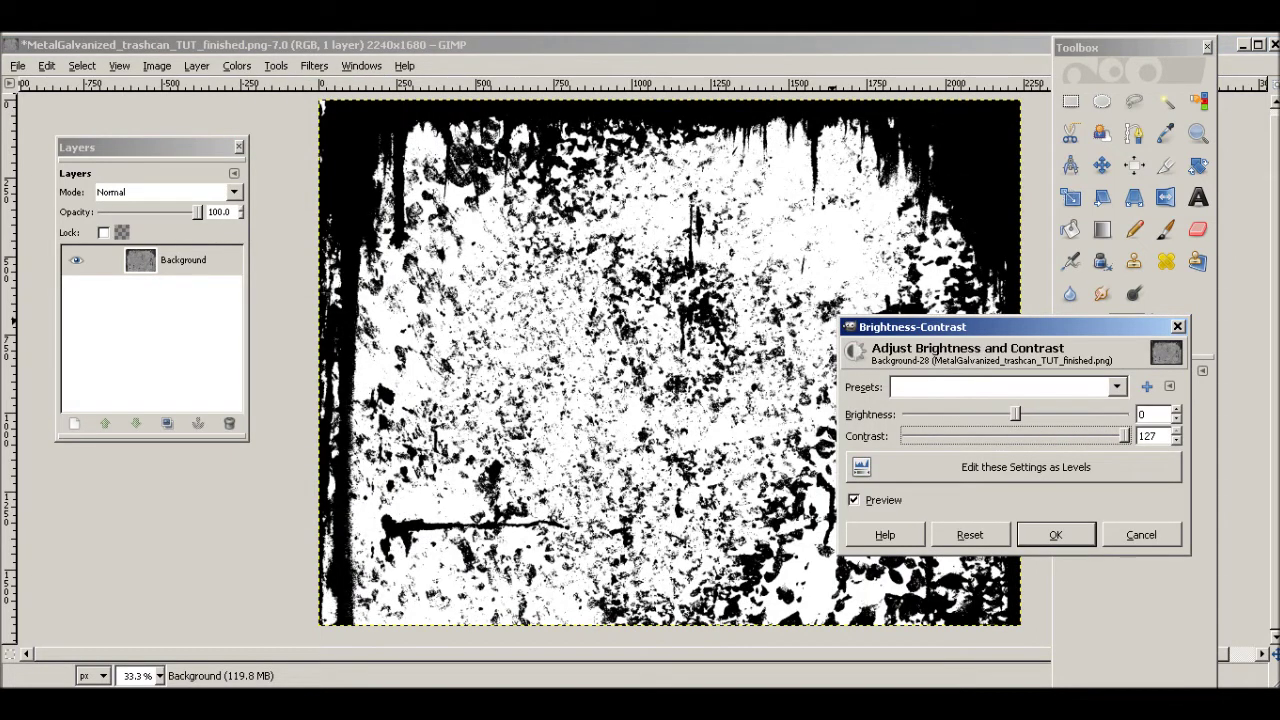
drag(1125, 436, 1109, 436)
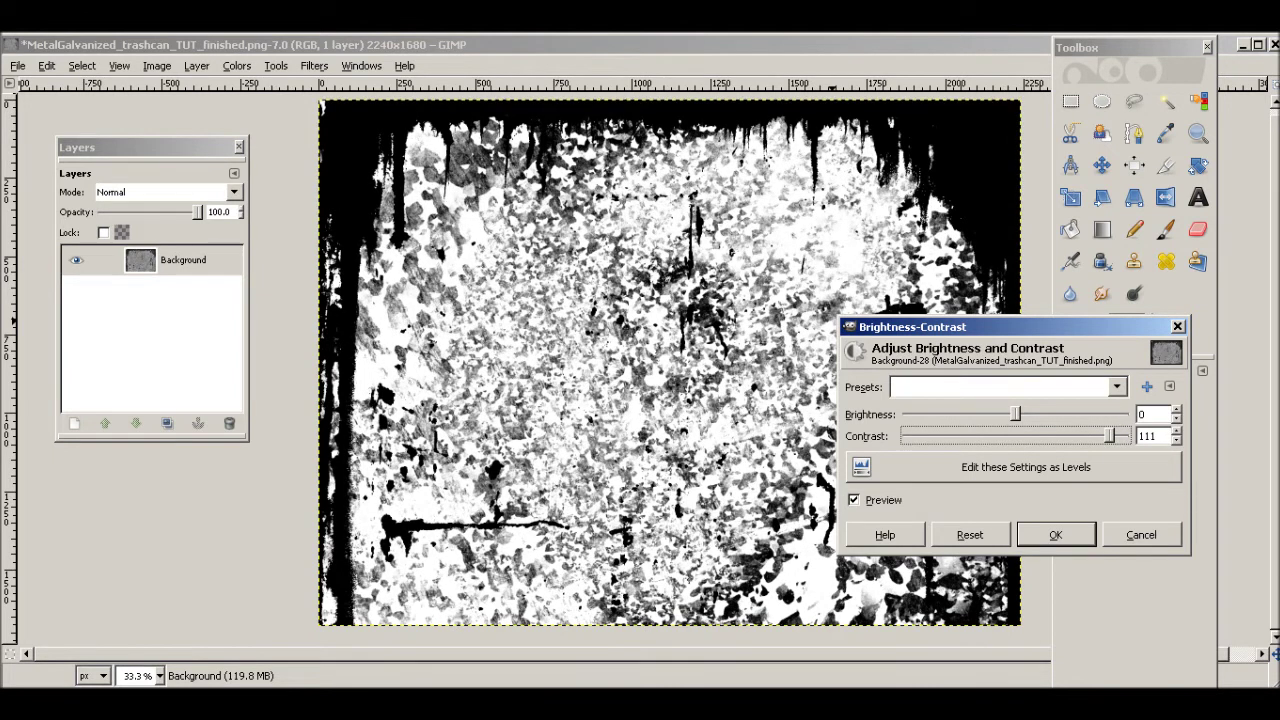
drag(1015, 414, 1011, 414)
click(1055, 534)
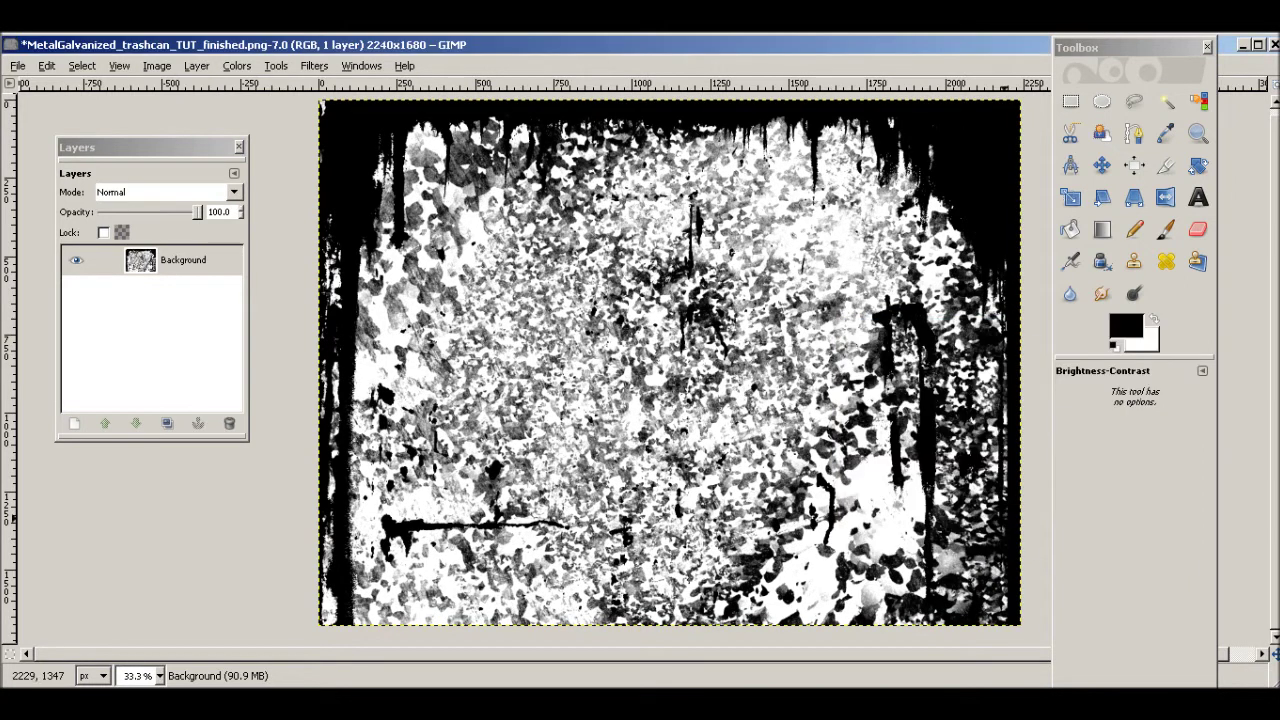
Save the texture as MetalGalvanized_trashcan_TUT_finished_EXTRAS.png, accepting the PNG options.
click(18, 65)
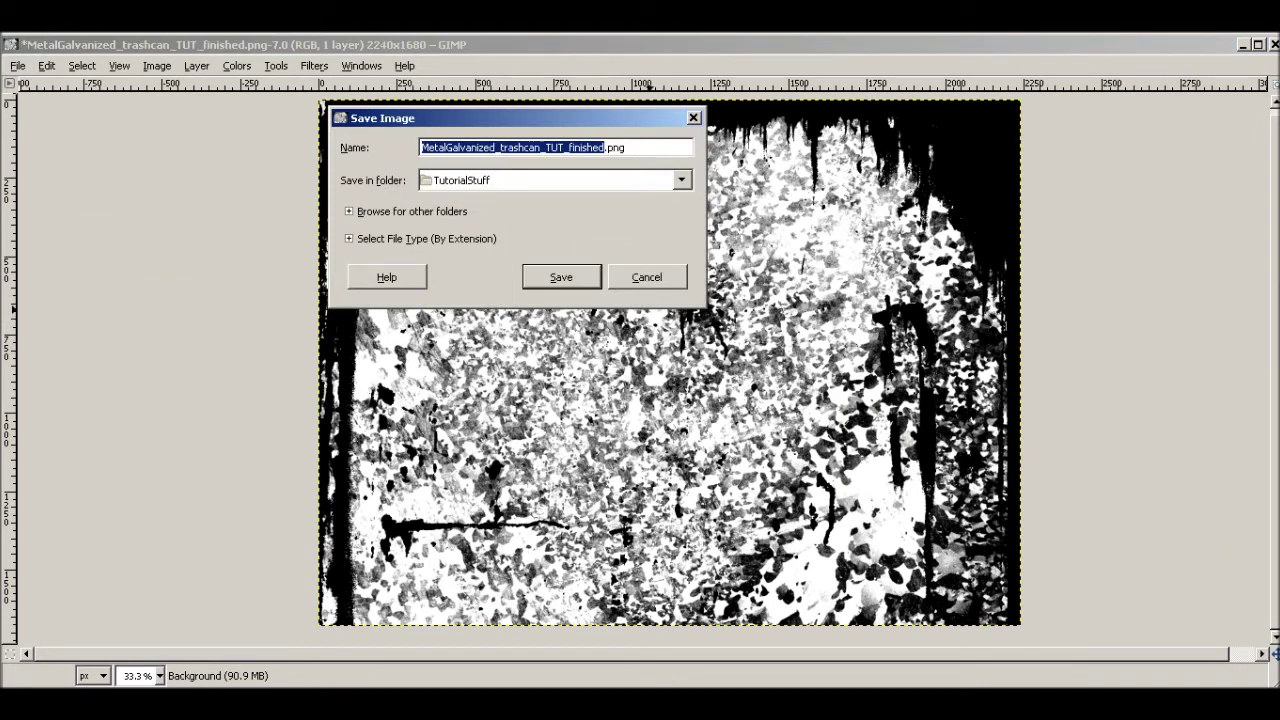
click(607, 147)
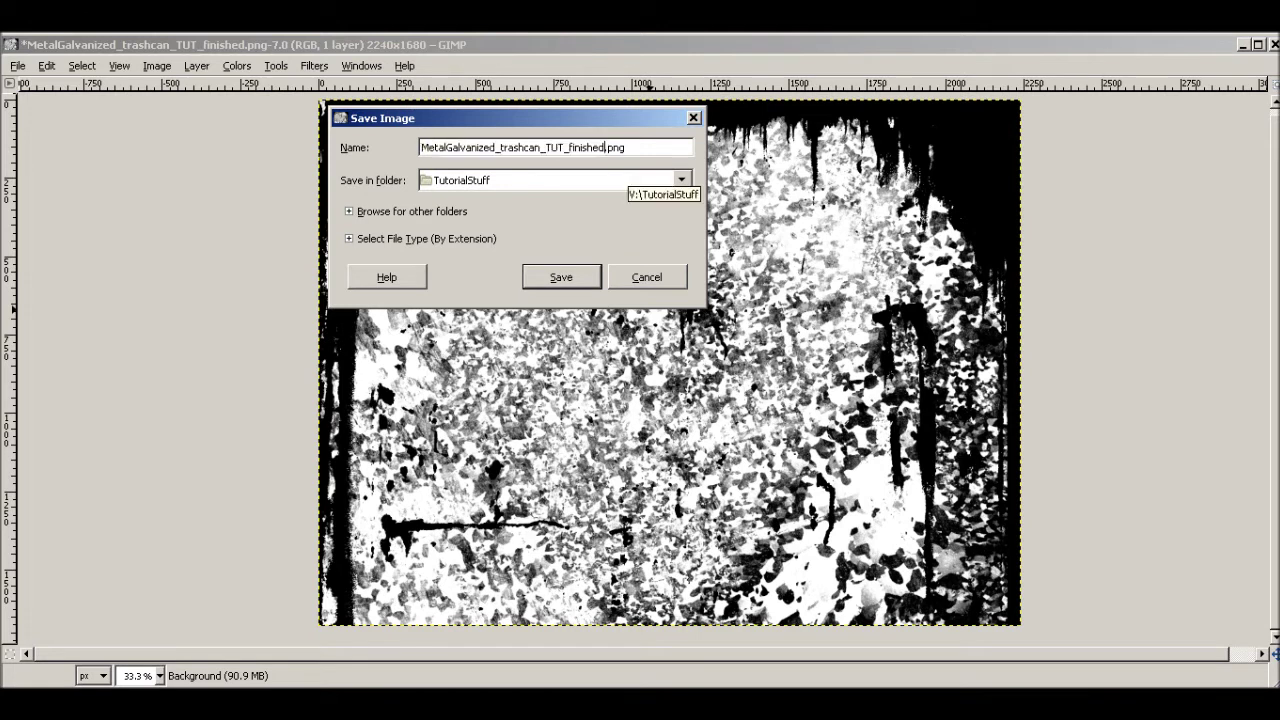
text(_)
text(EXTRAS)
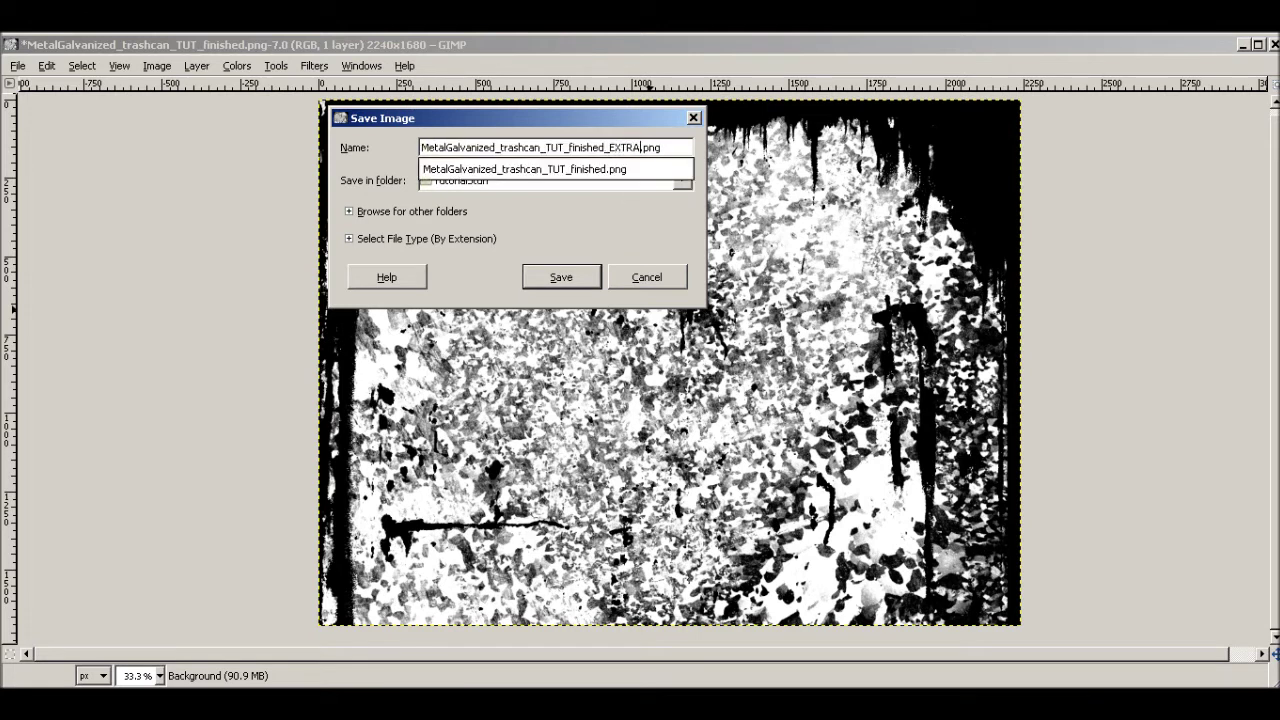
key(Return)
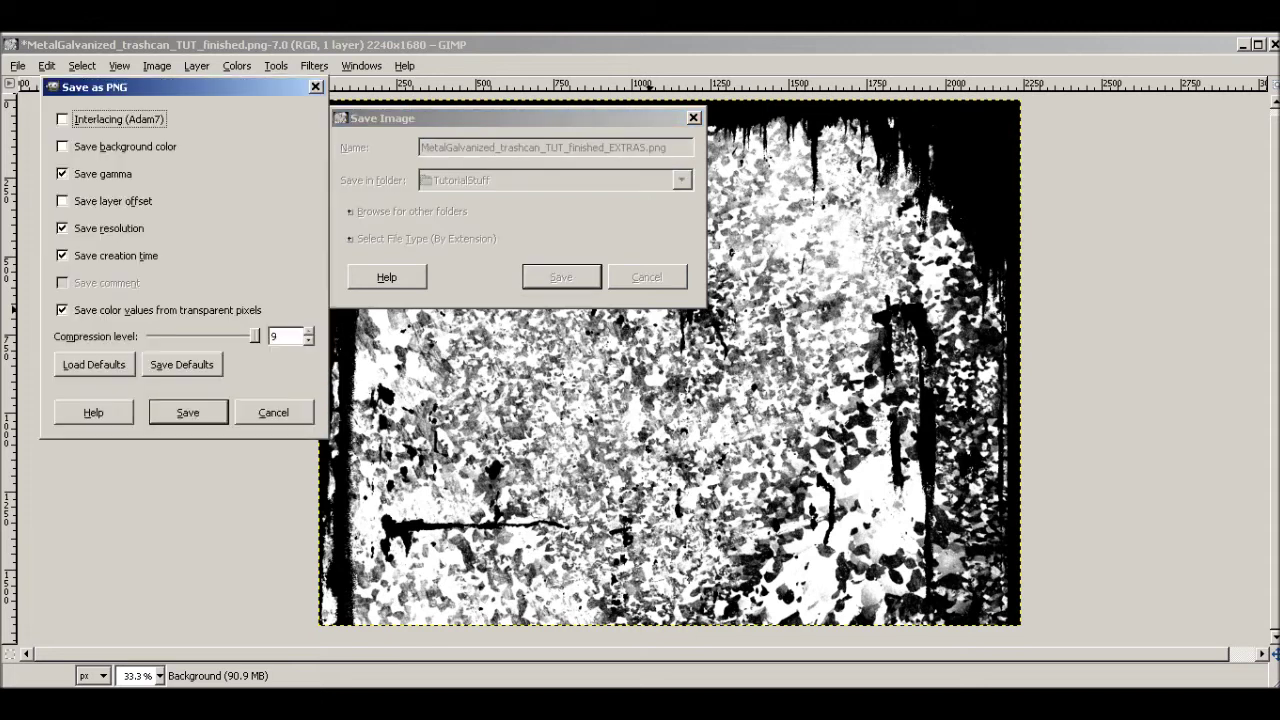
key(Return)
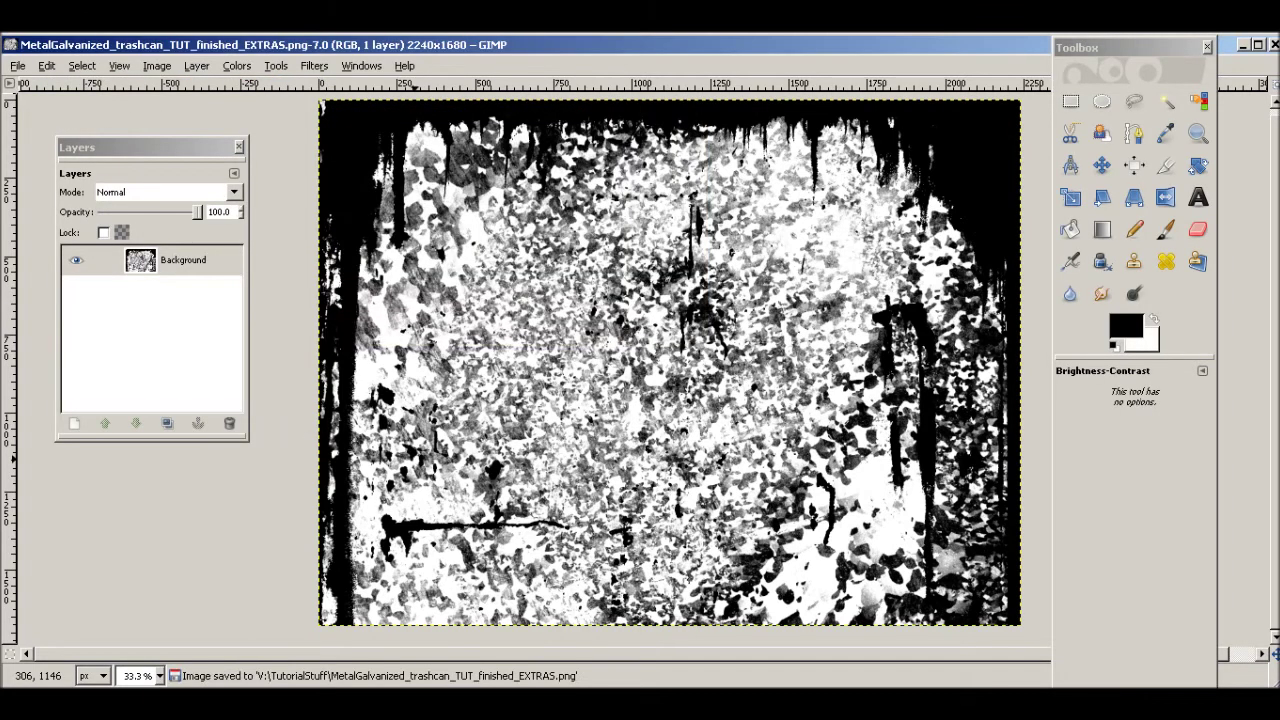
Back in Blender, load MetalGalvanized_trashcan_TUT_finished_EXTRAS.png into the bump texture.
key(alt+Tab)
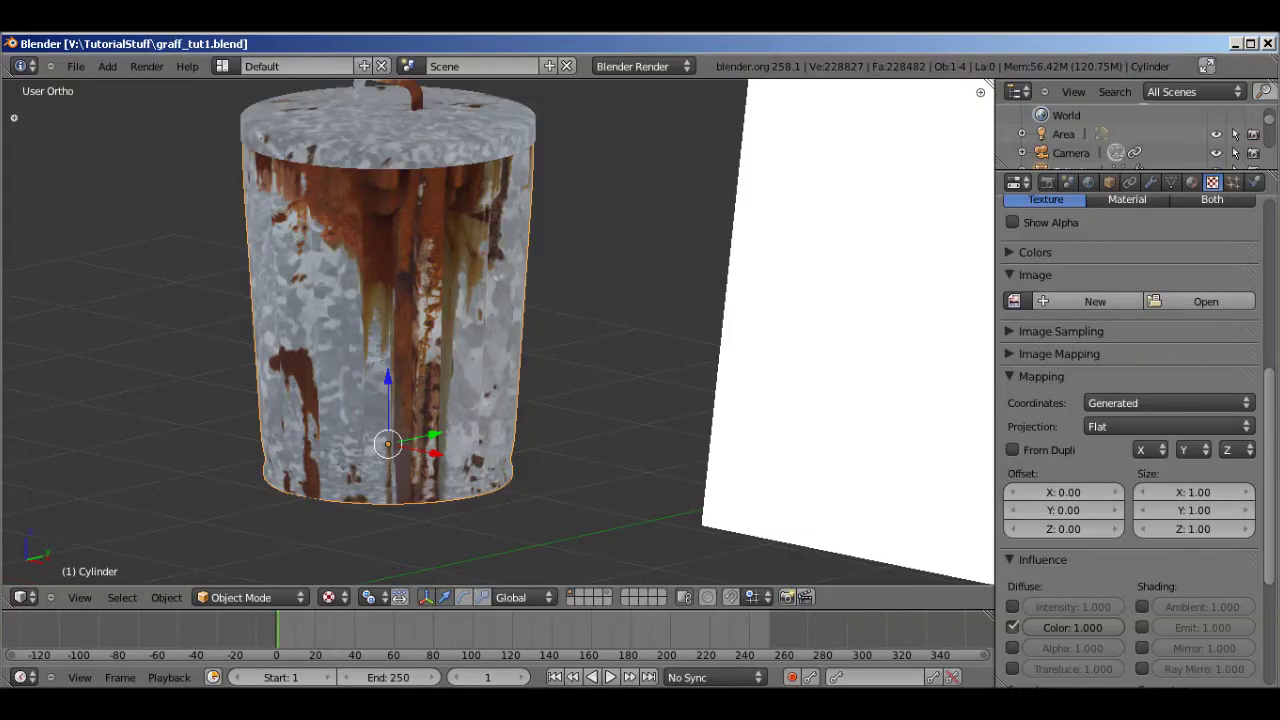
scroll(1130, 400, up, 8)
click(1205, 640)
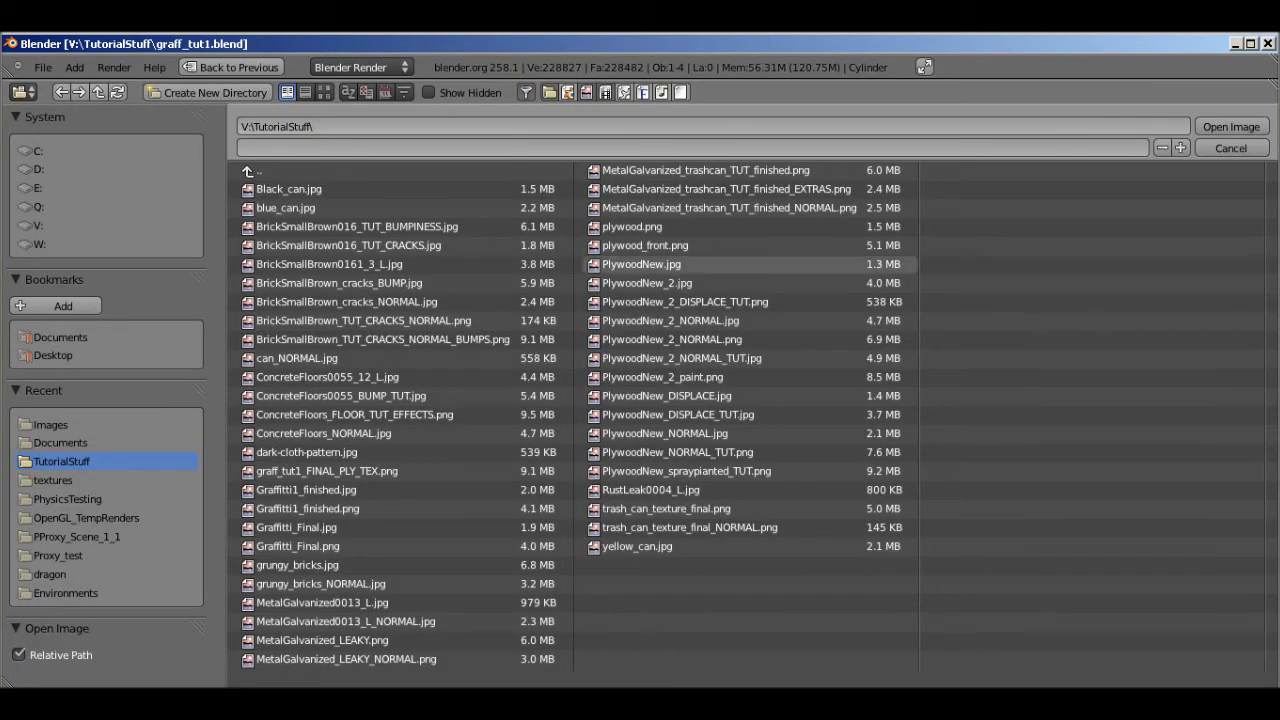
click(726, 189)
double_click(726, 189)
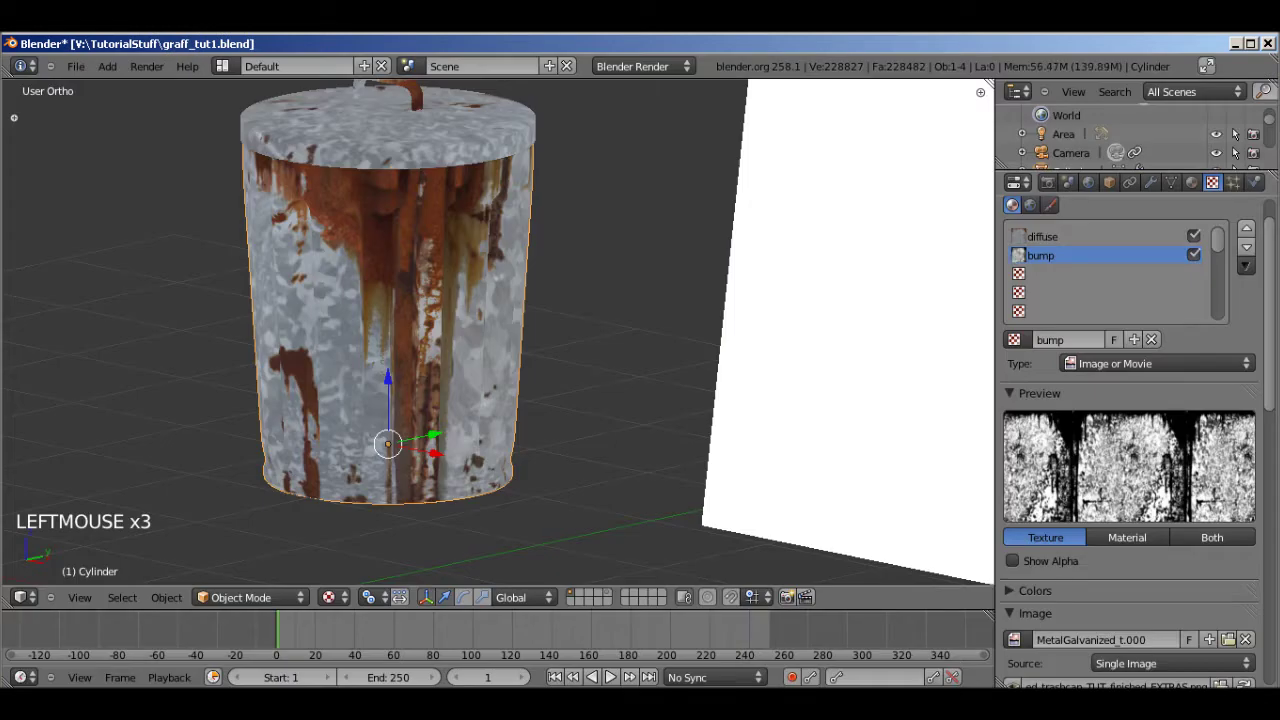
Map the bump texture with UV coordinates, affecting Normal instead of Color, and preview it on a sphere.
scroll(1130, 400, down, 5)
click(1168, 490)
click(1096, 409)
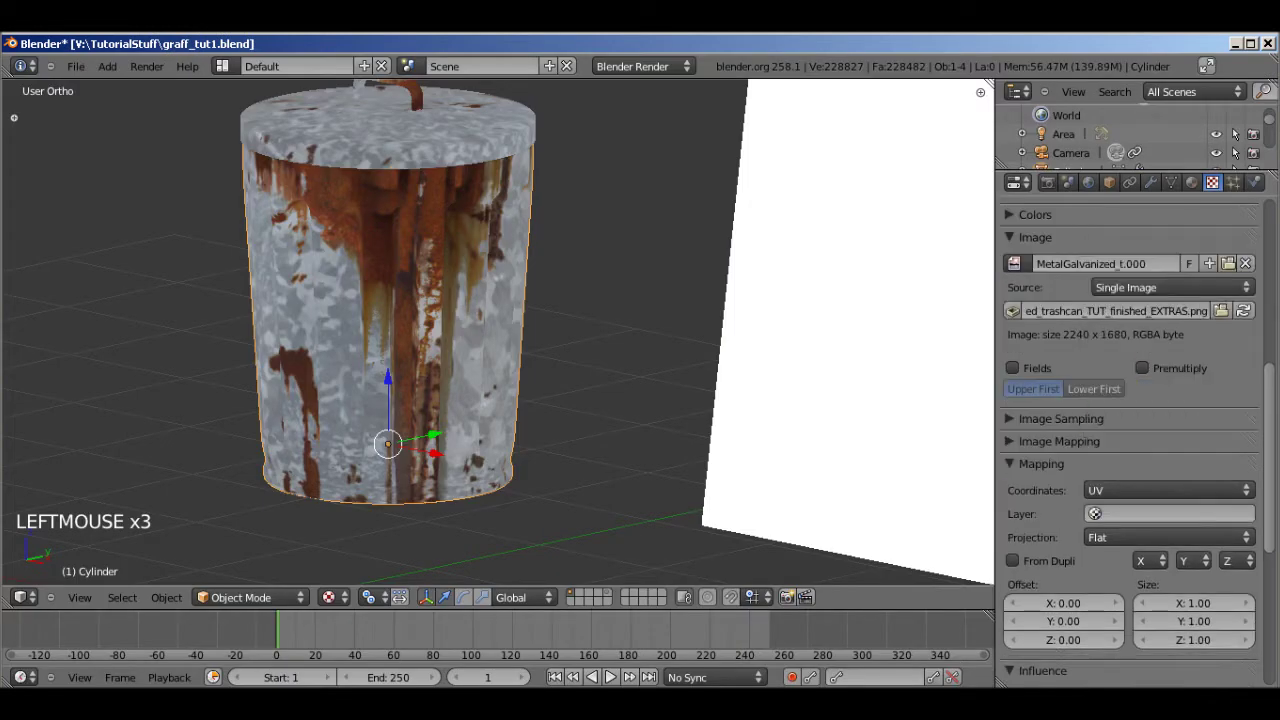
scroll(1130, 400, down, 6)
click(1012, 400)
click(1142, 483)
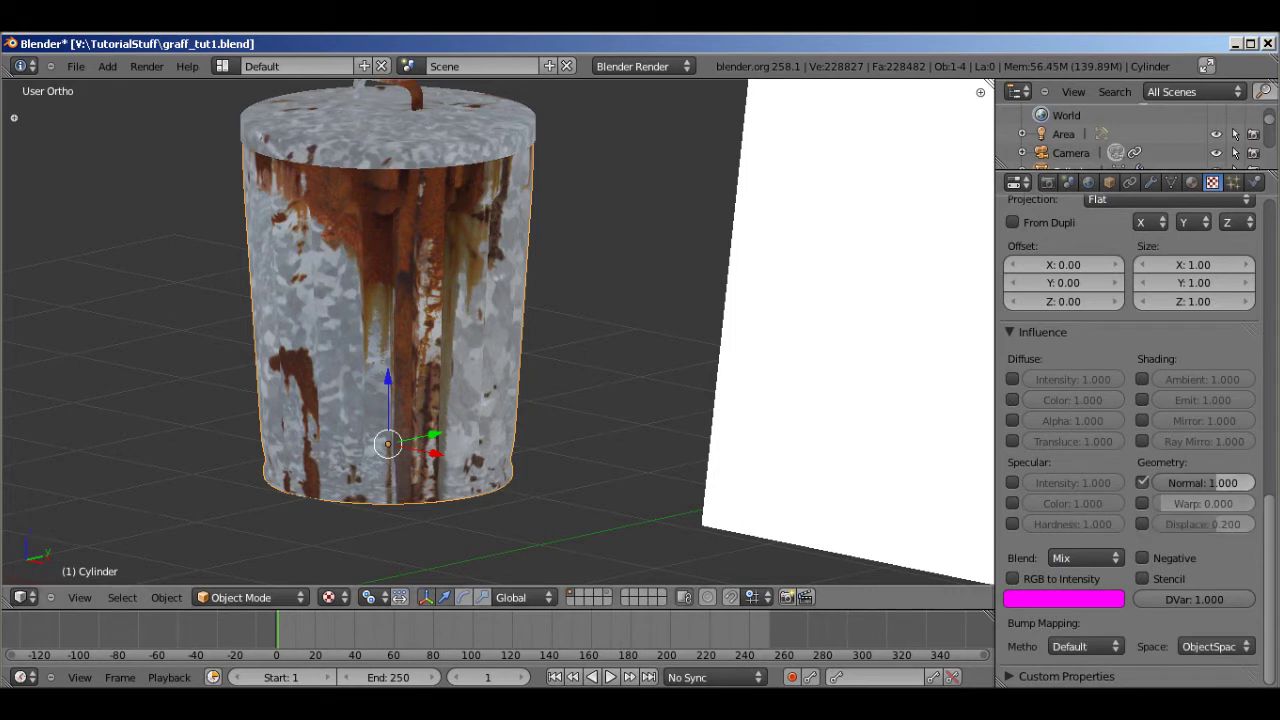
scroll(1130, 440, up, 15)
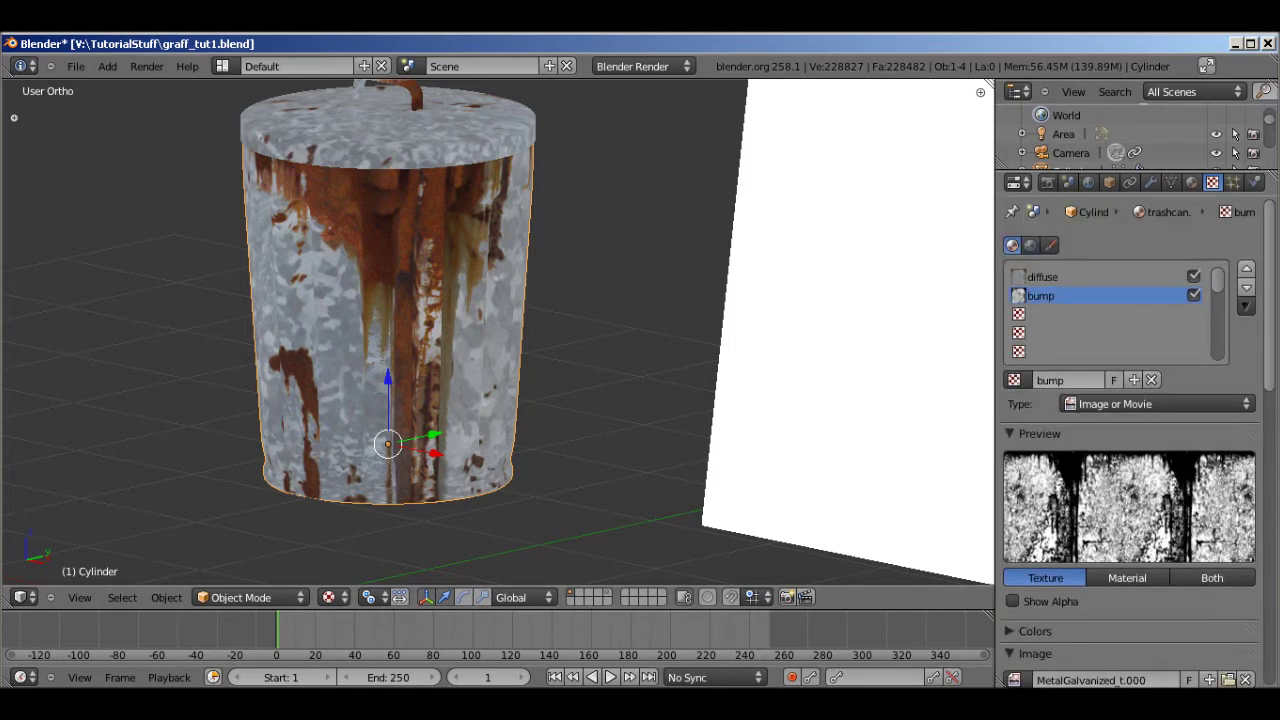
click(1127, 578)
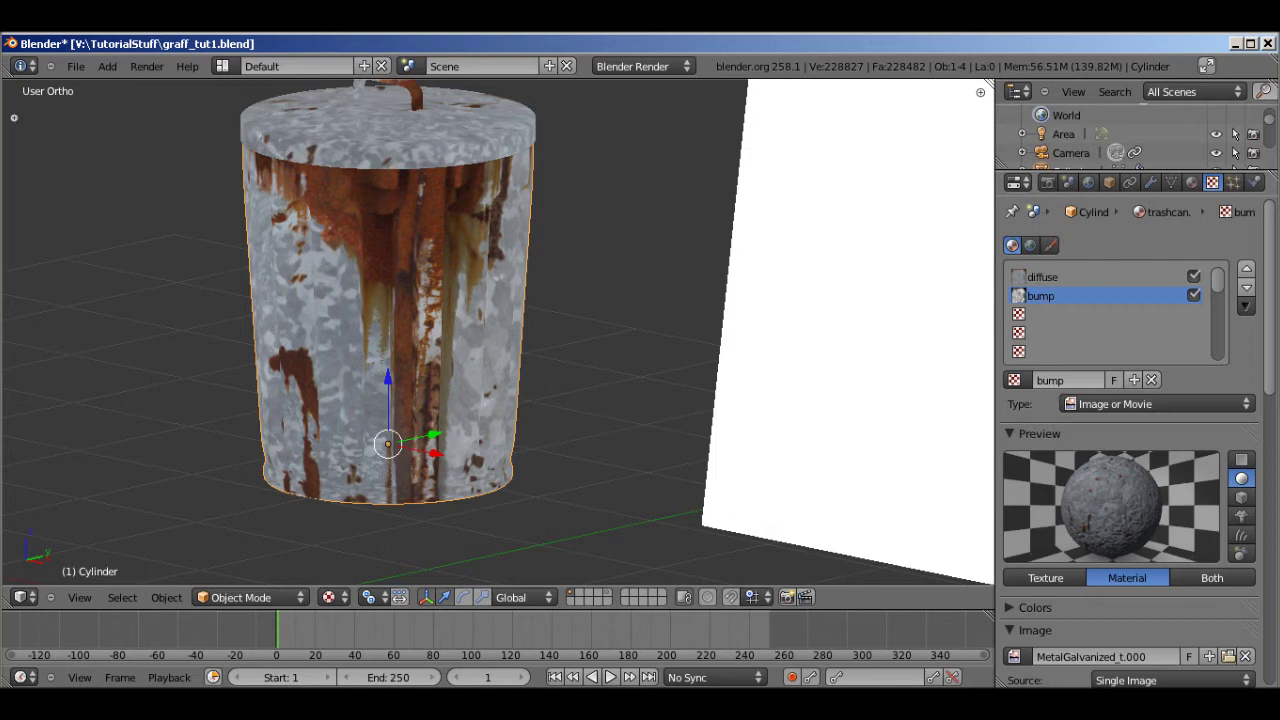
Set the bump's normal strength to -0.01 and save over graff_tut1.blend.
scroll(1130, 440, down, 14)
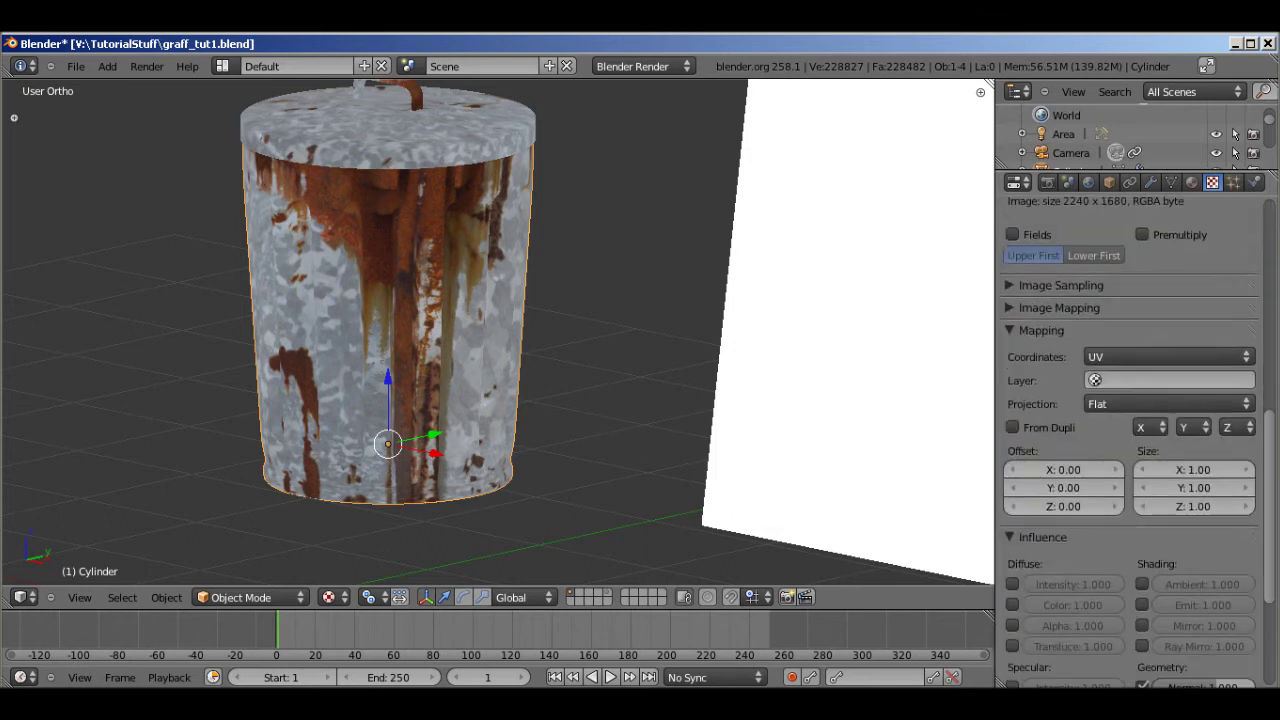
scroll(1200, 612, up, 12)
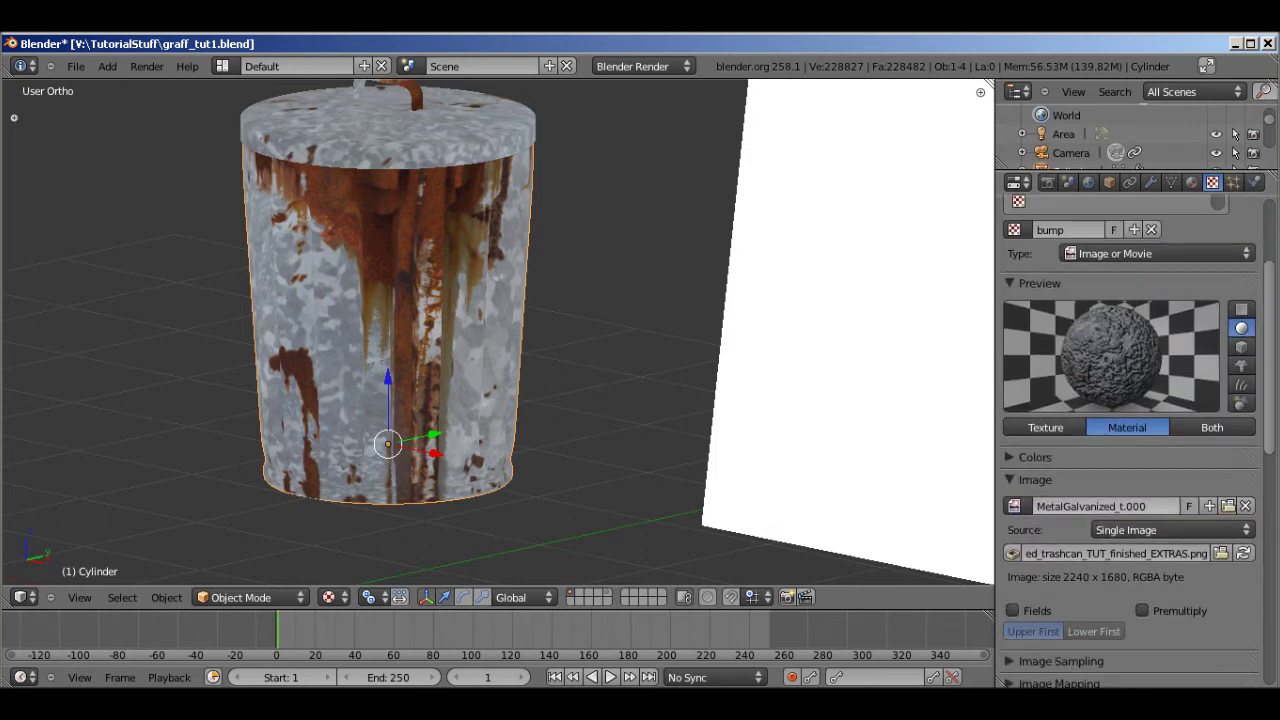
scroll(1130, 440, down, 12)
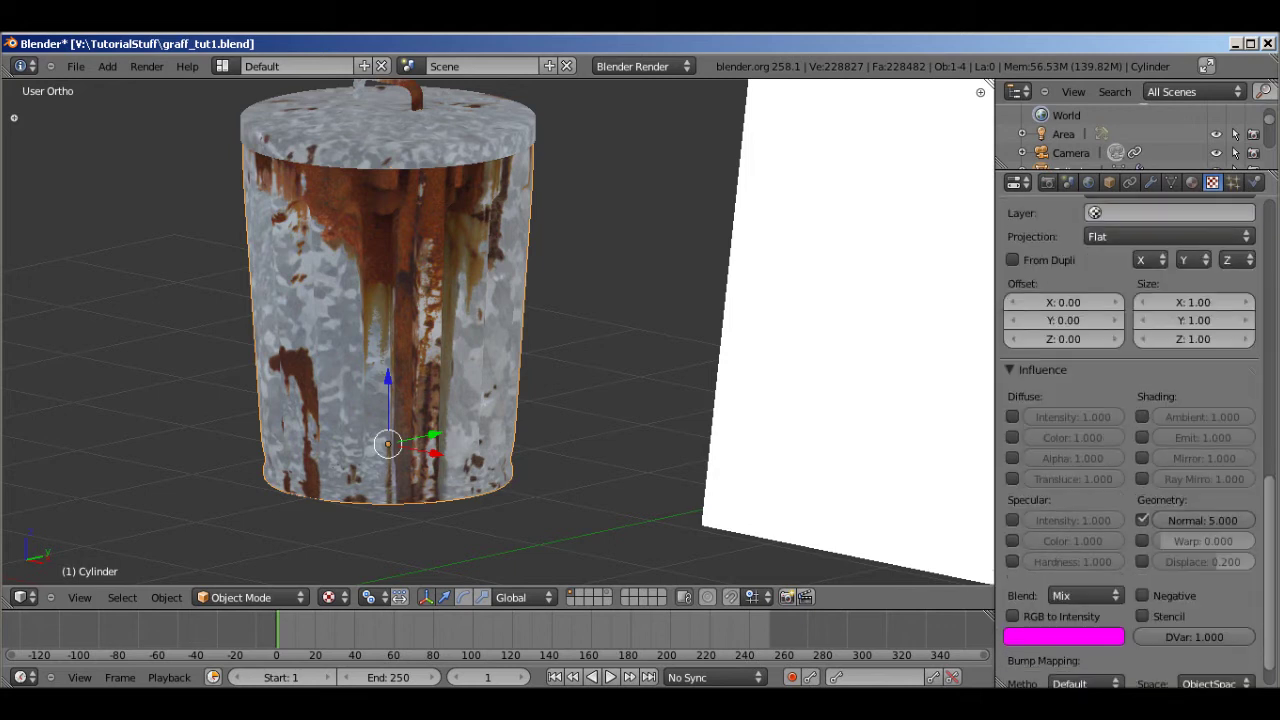
scroll(1200, 520, up, 12)
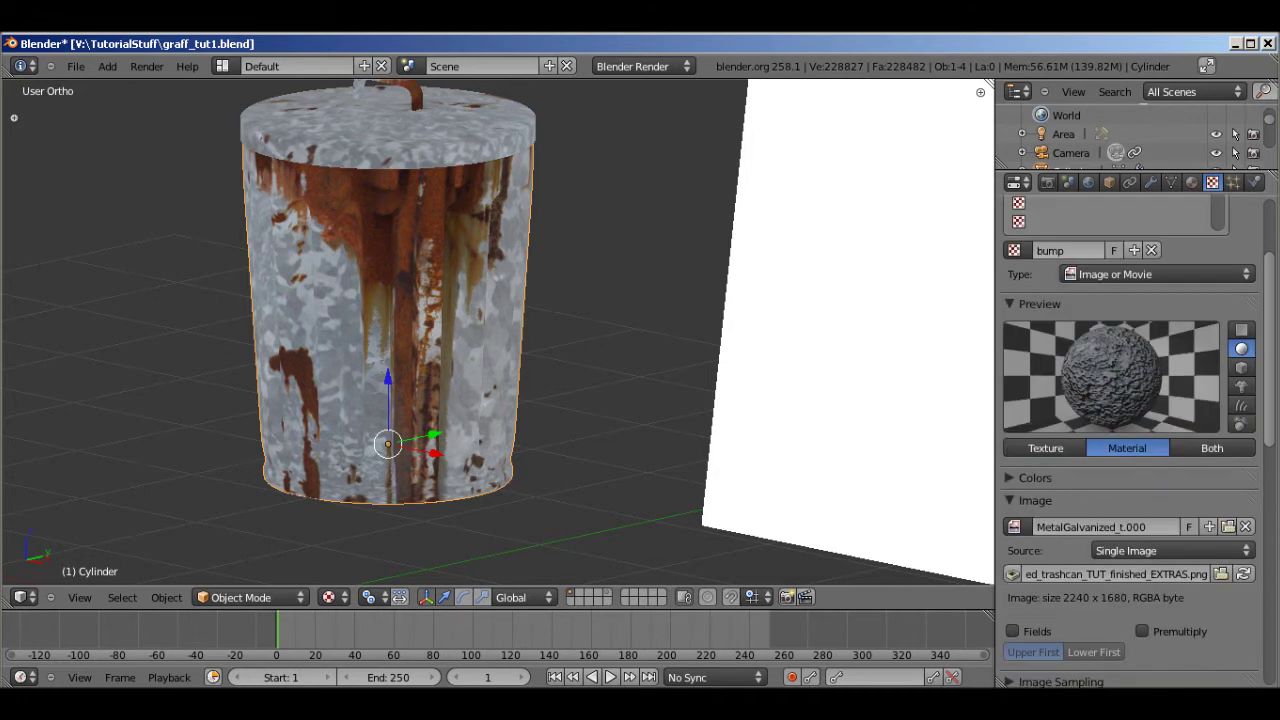
scroll(1130, 440, down, 12)
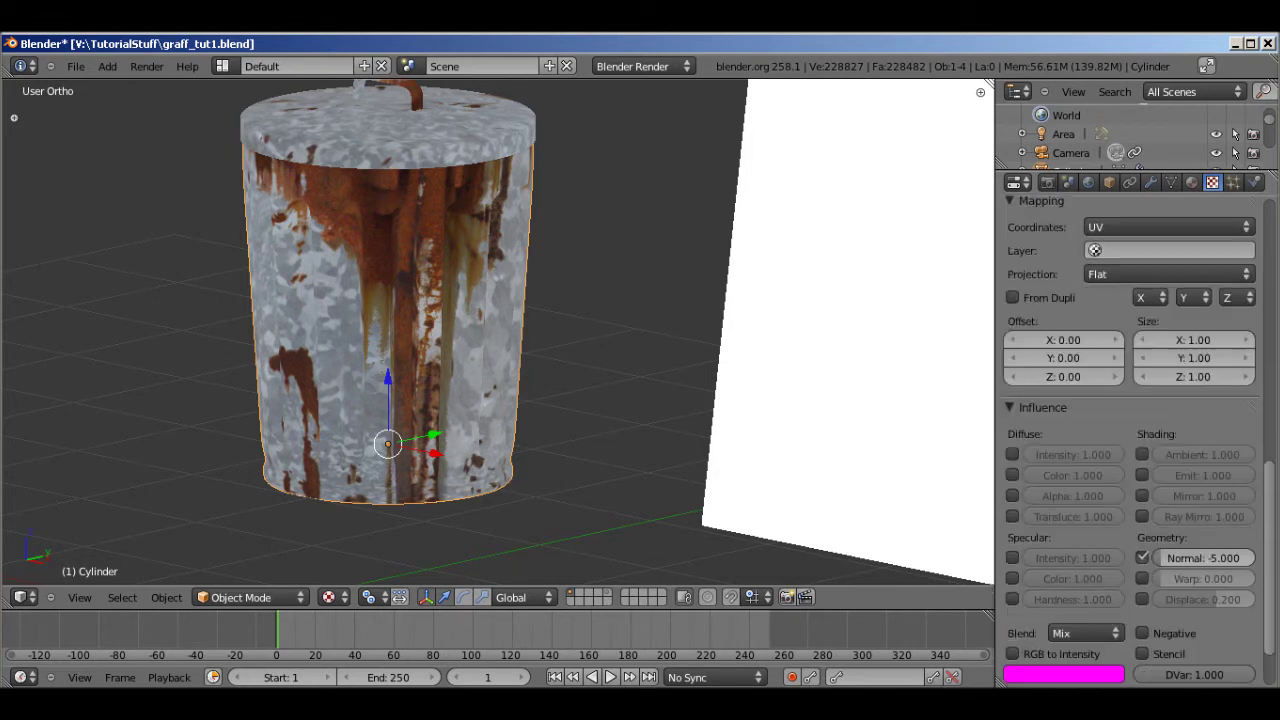
click(1204, 558)
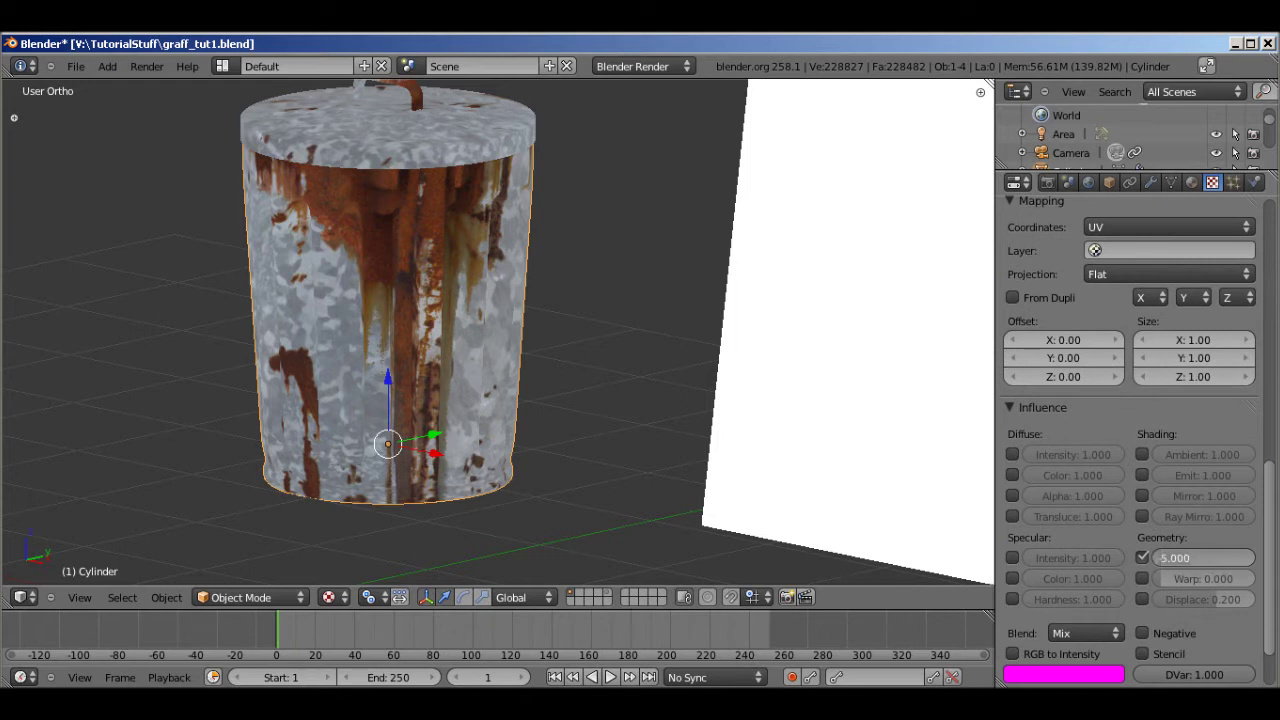
key(BackSpace)
text(-0.01)
key(Return)
scroll(1130, 400, up, 10)
key(ctrl+s)
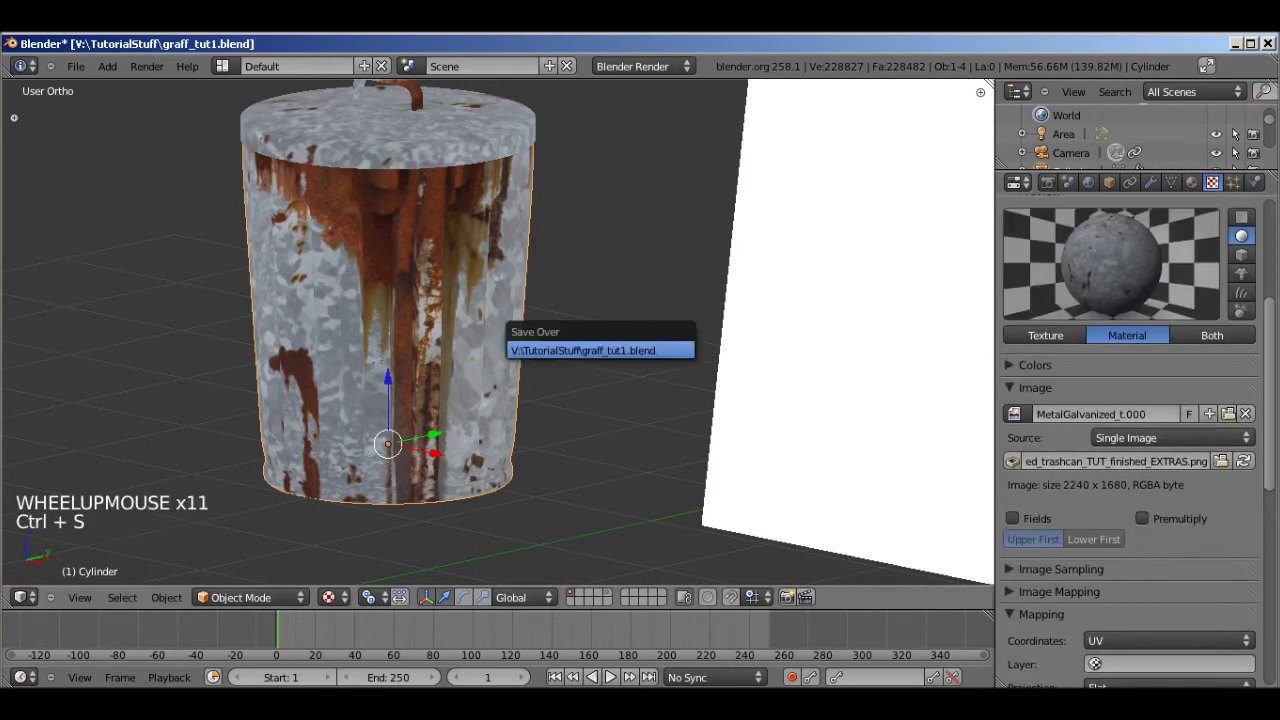
key(Return)
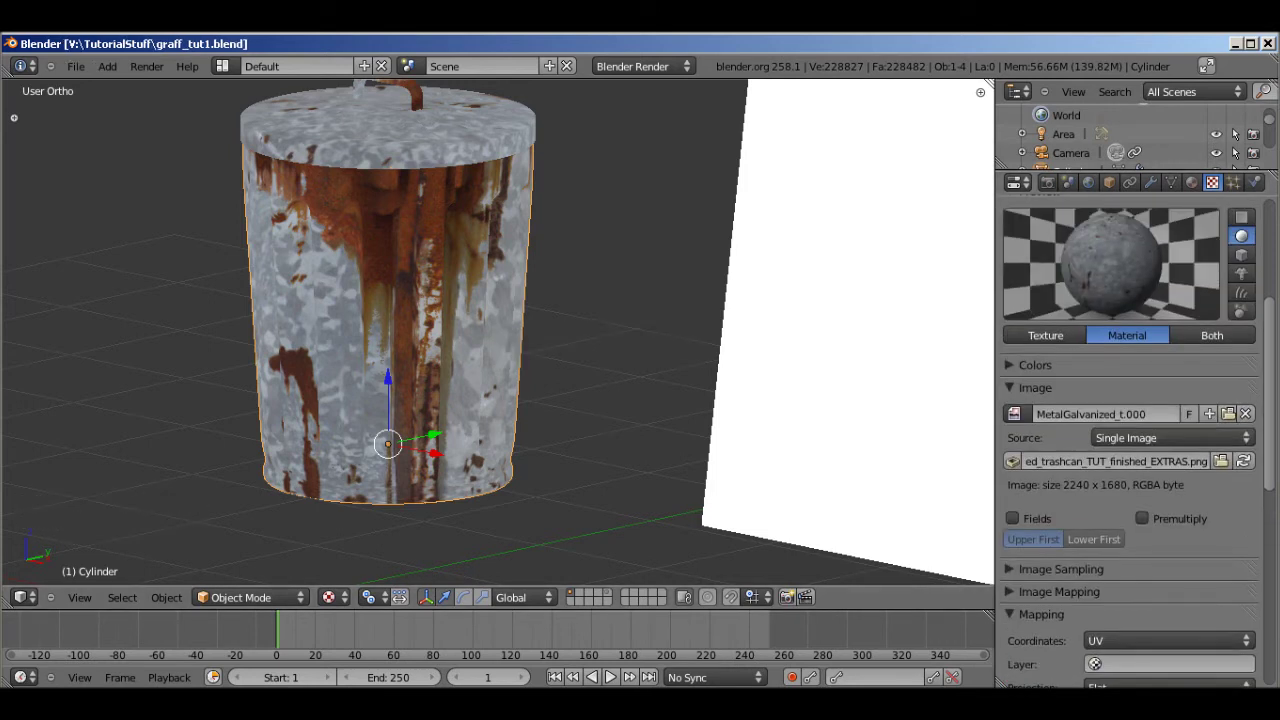
Create an Image or Movie texture named 'spec' in the third texture slot.
scroll(1130, 400, up, 6)
click(1100, 314)
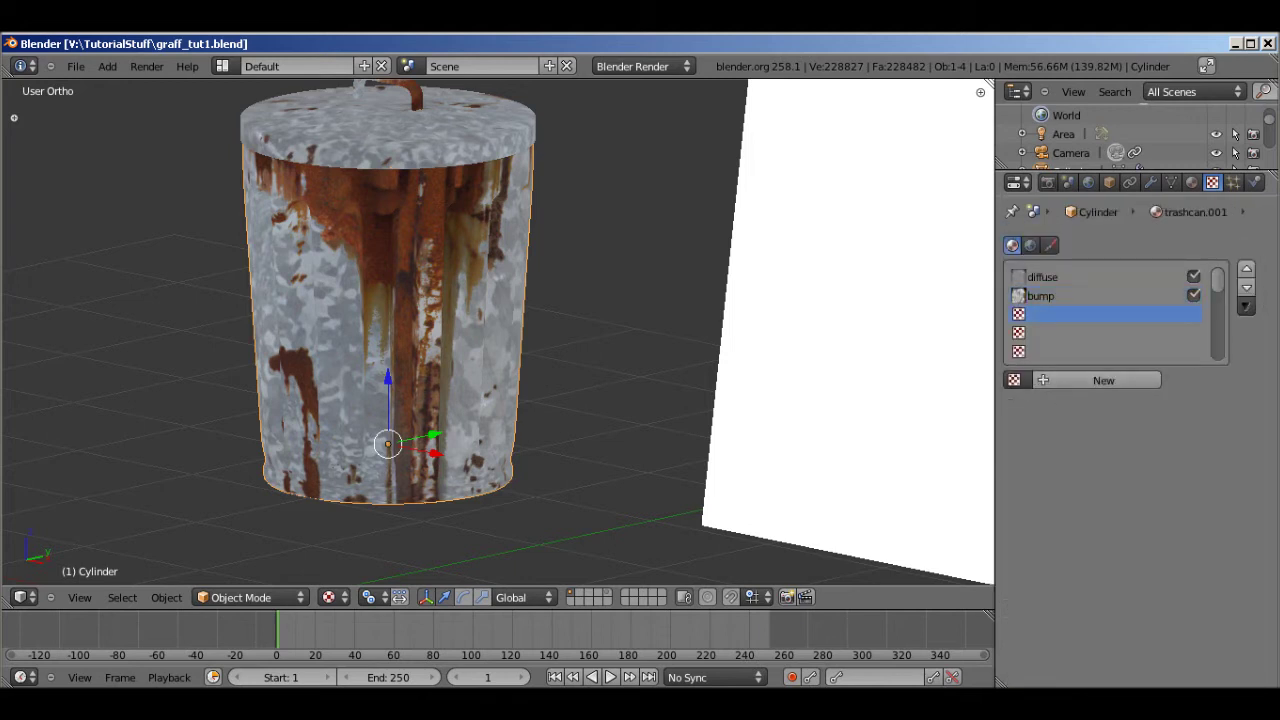
double_click(1103, 380)
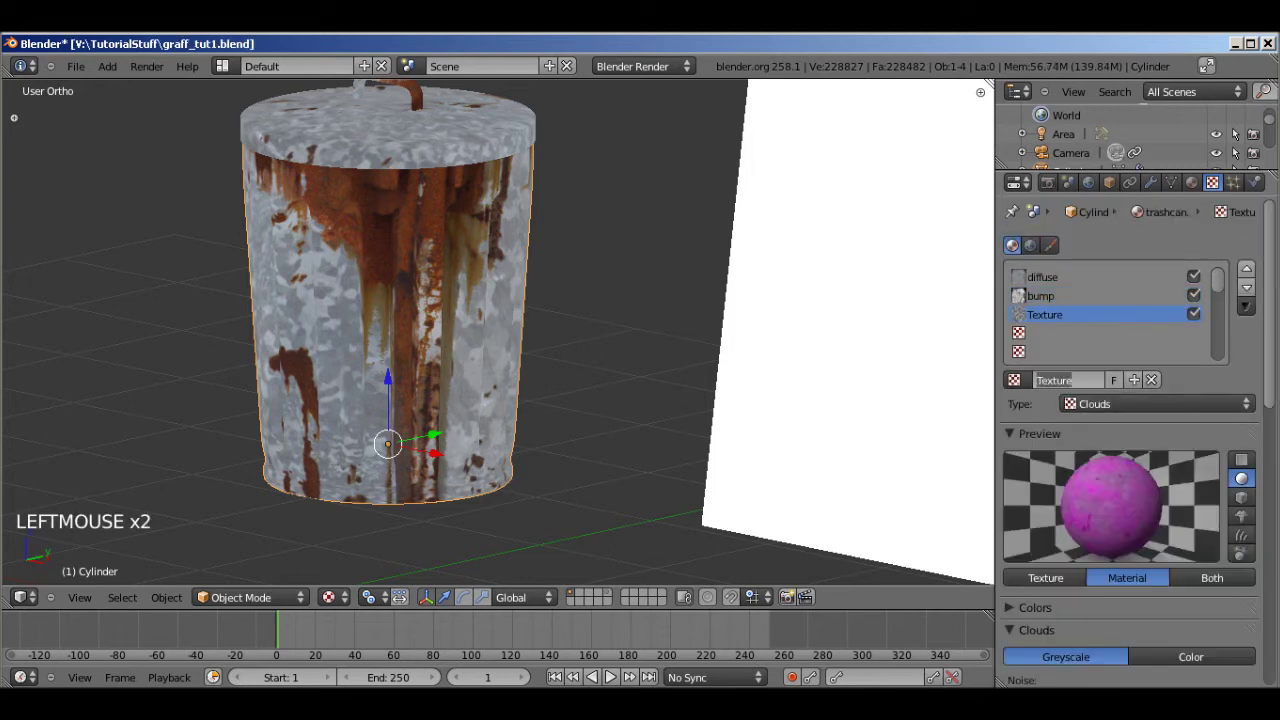
text(spec)
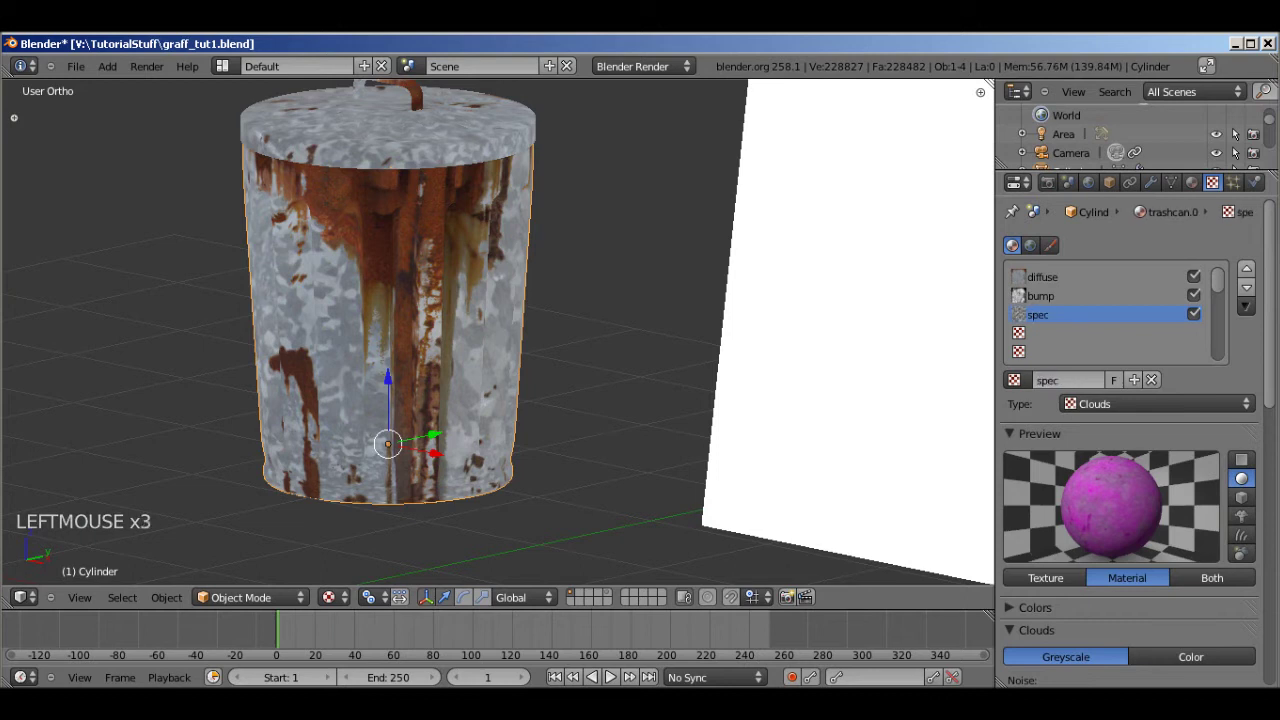
click(1157, 404)
click(1115, 282)
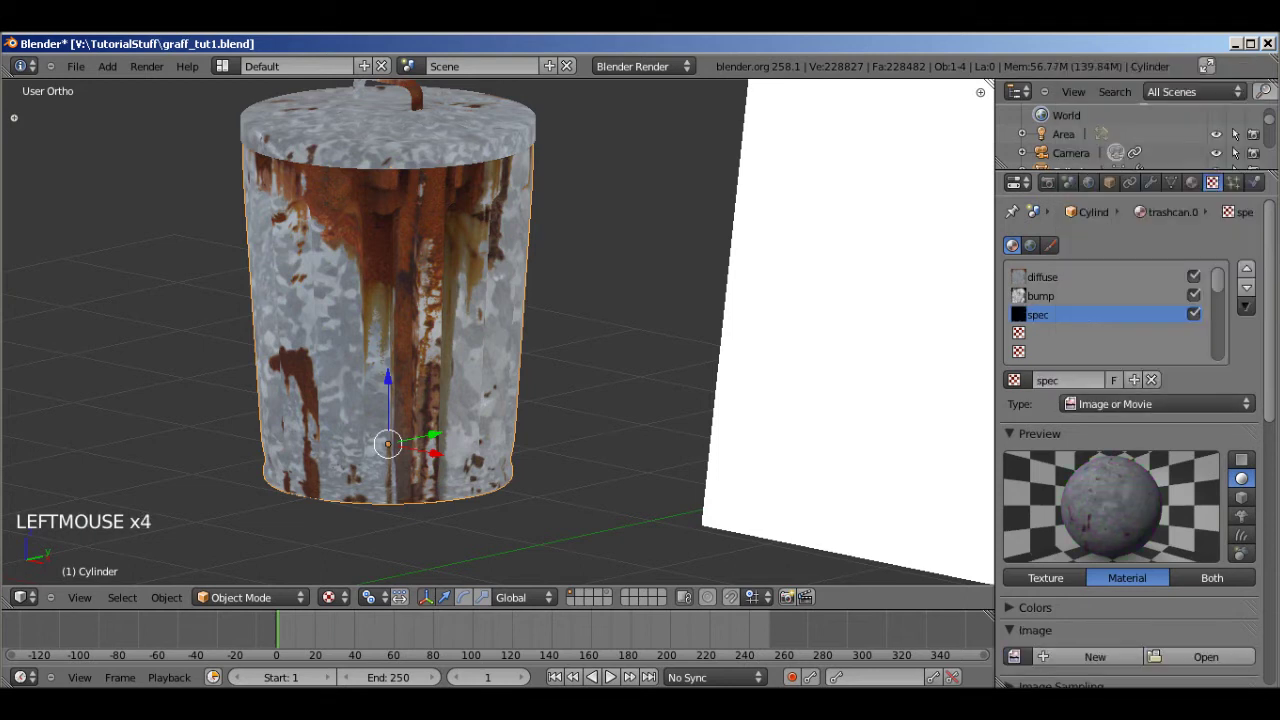
Set the spec texture to UV coordinates, driving Specular Intensity instead of Diffuse Color.
scroll(1130, 420, down, 5)
click(1168, 457)
click(1168, 369)
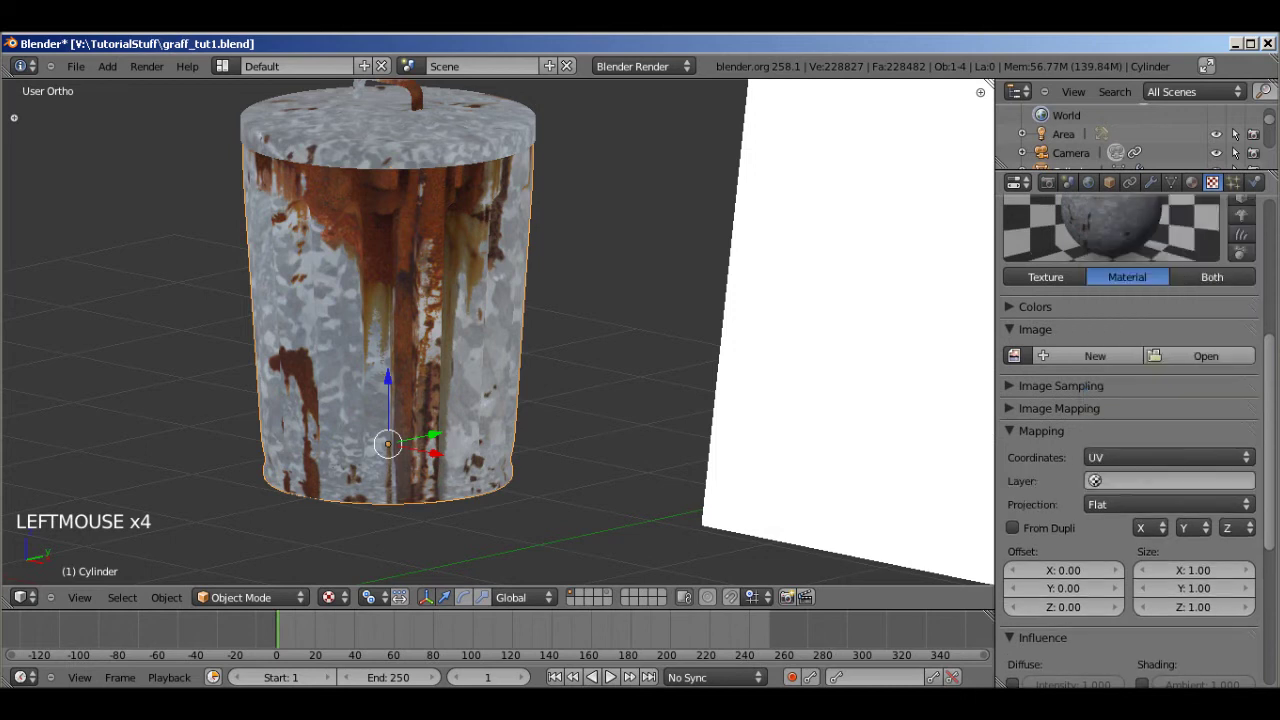
scroll(1130, 420, down, 4)
click(1012, 517)
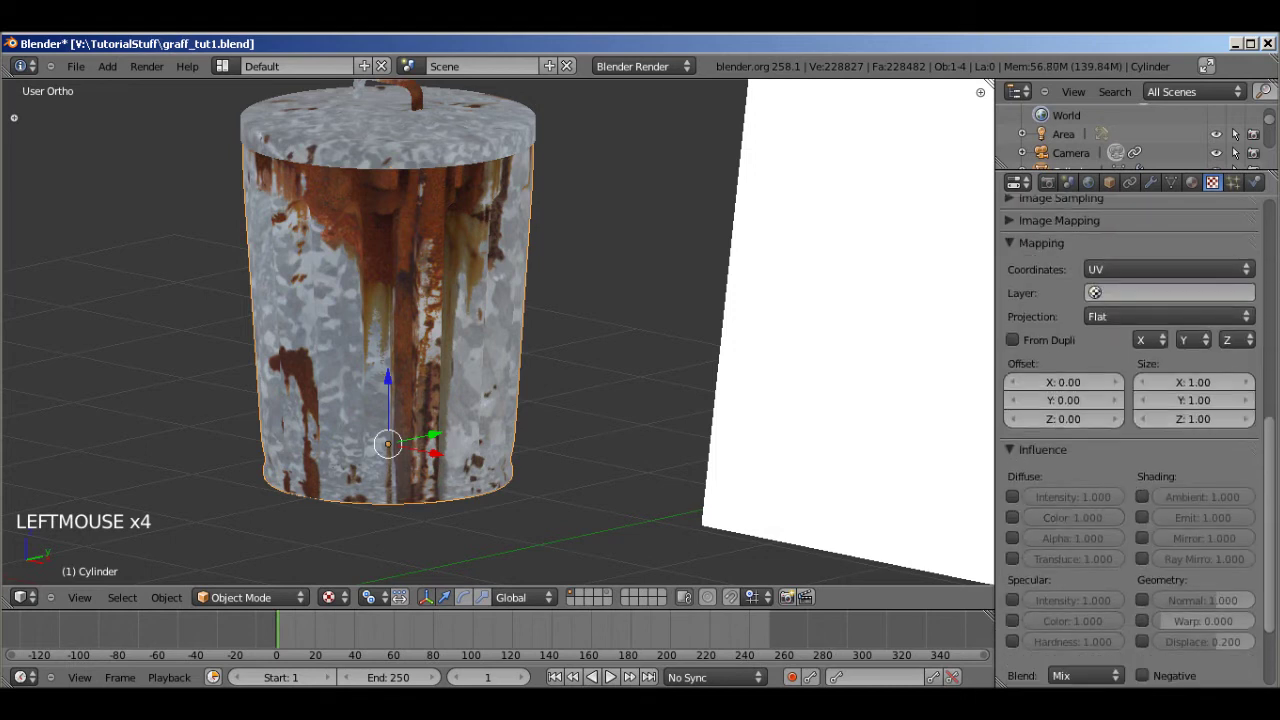
scroll(1130, 420, down, 3)
click(1012, 482)
scroll(1130, 420, up, 8)
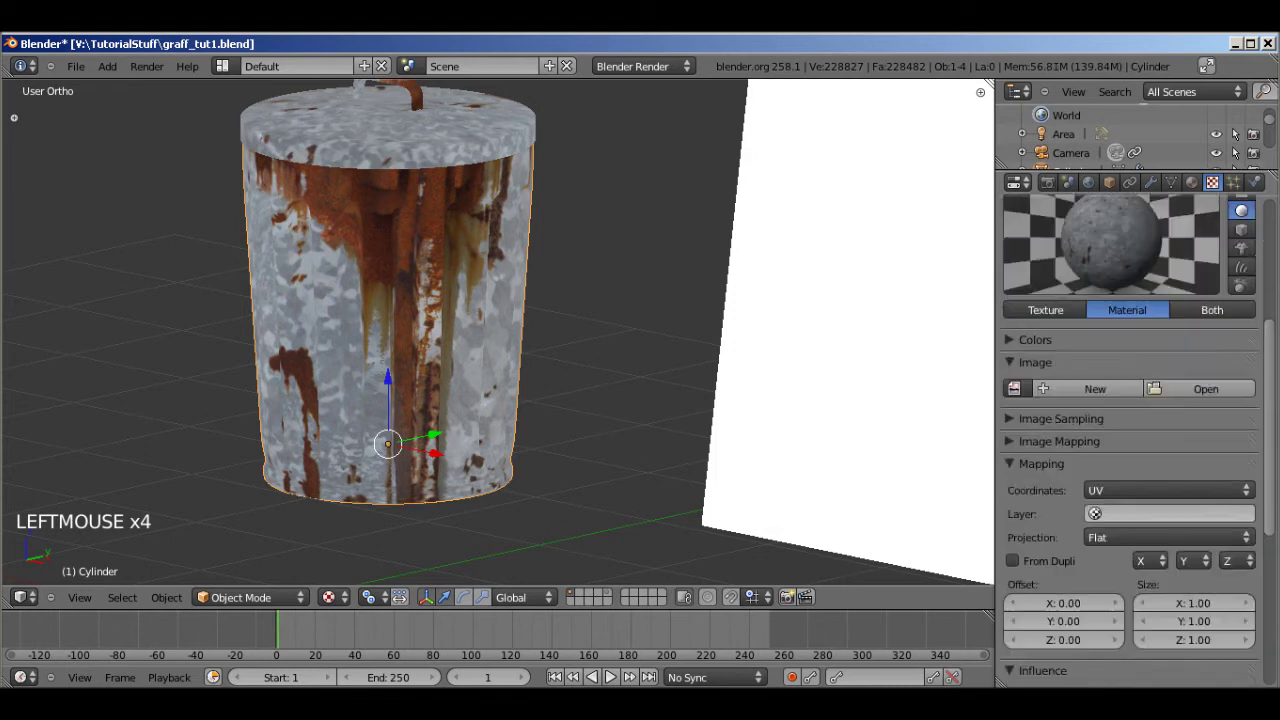
scroll(1130, 400, up, 3)
Load the MetalGalvanized_trashcan_TUT_finished_EXTRAS.png image into the spec texture.
click(1014, 501)
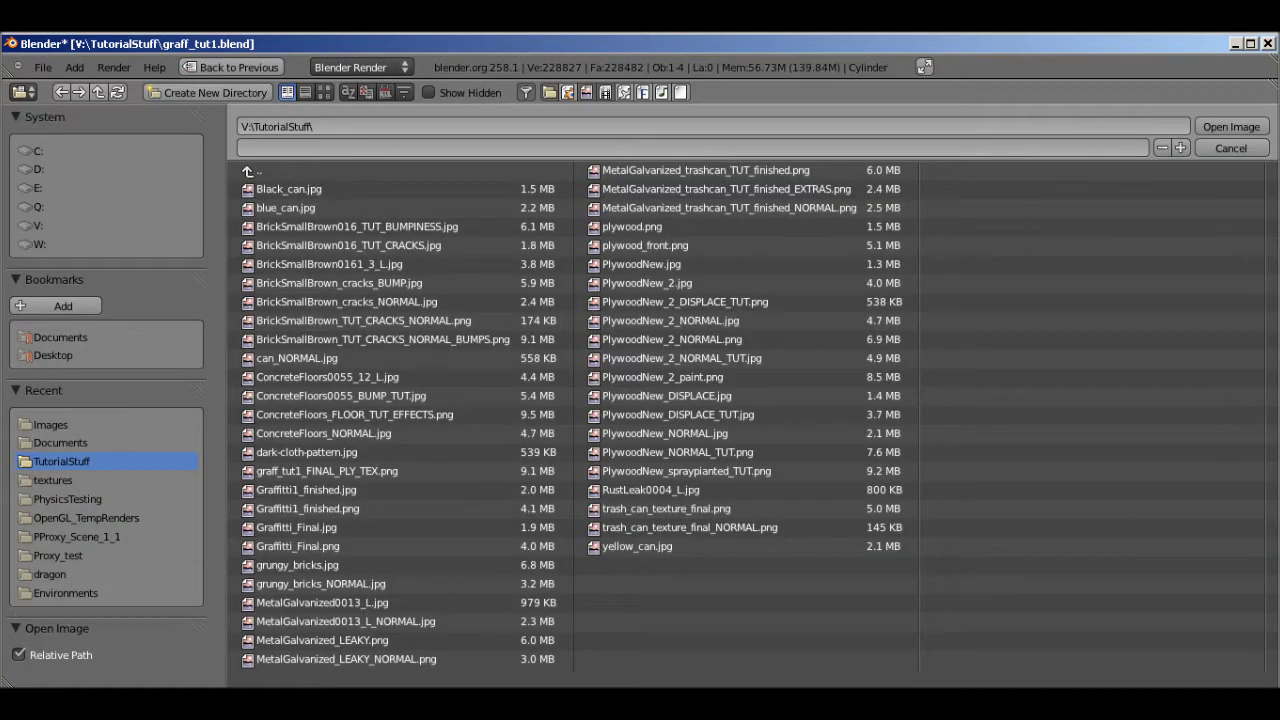
click(726, 189)
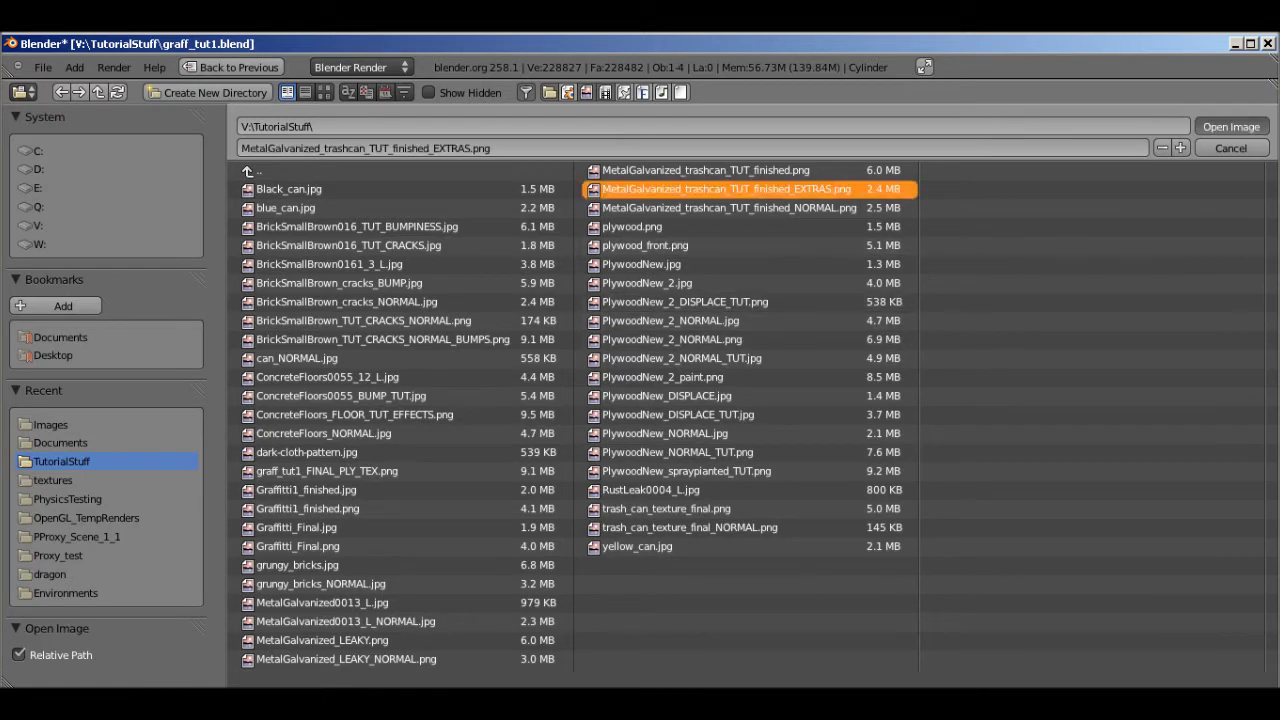
double_click(726, 189)
scroll(1130, 450, down, 5)
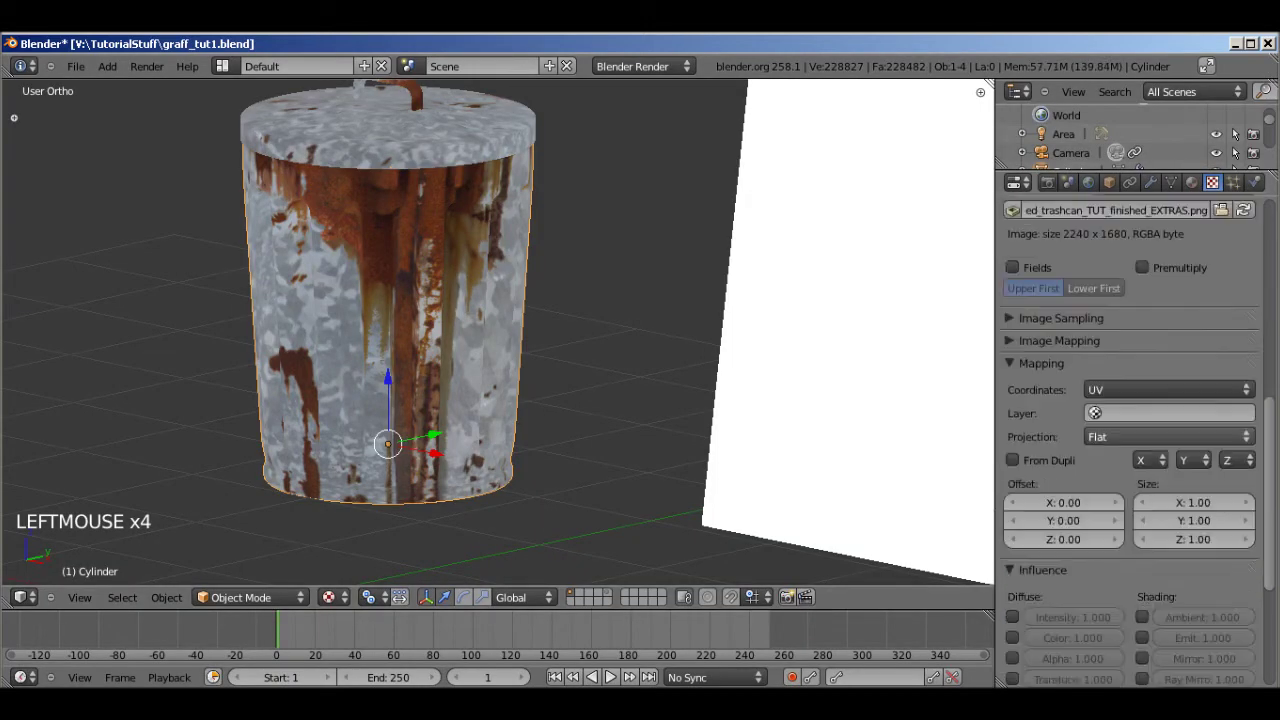
scroll(1130, 450, up, 5)
scroll(1130, 400, up, 5)
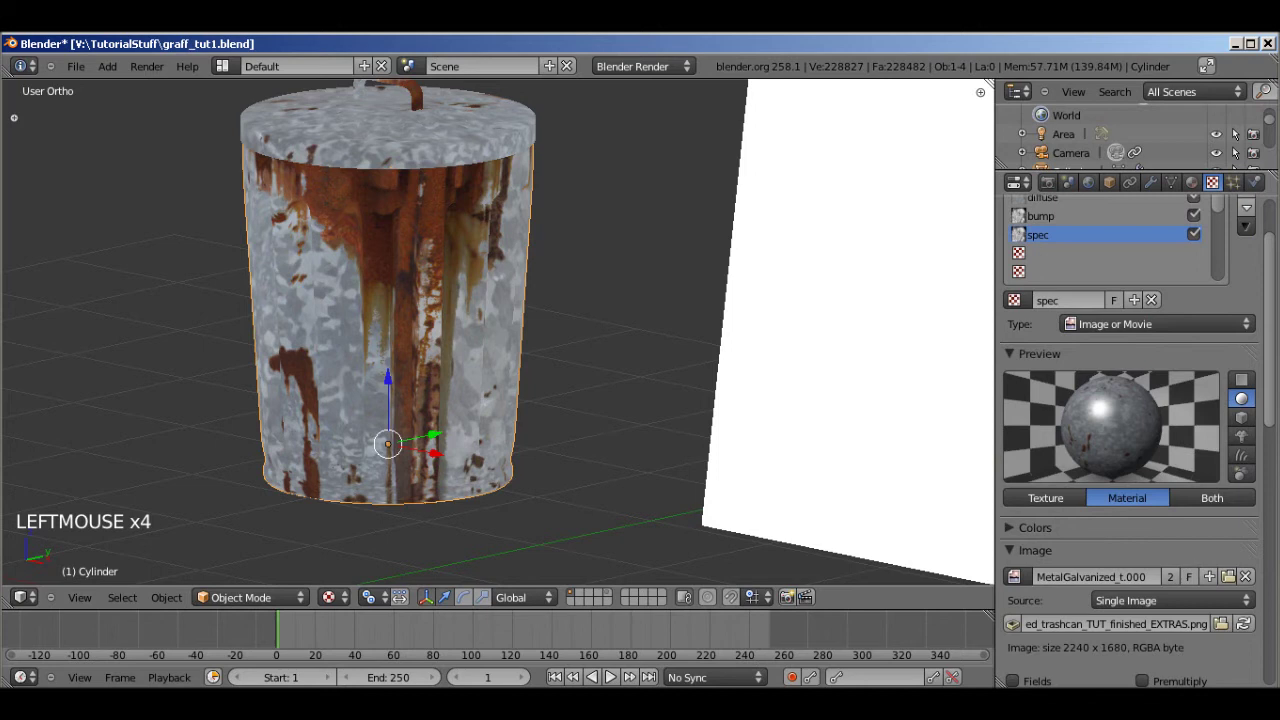
scroll(1130, 440, up, 2)
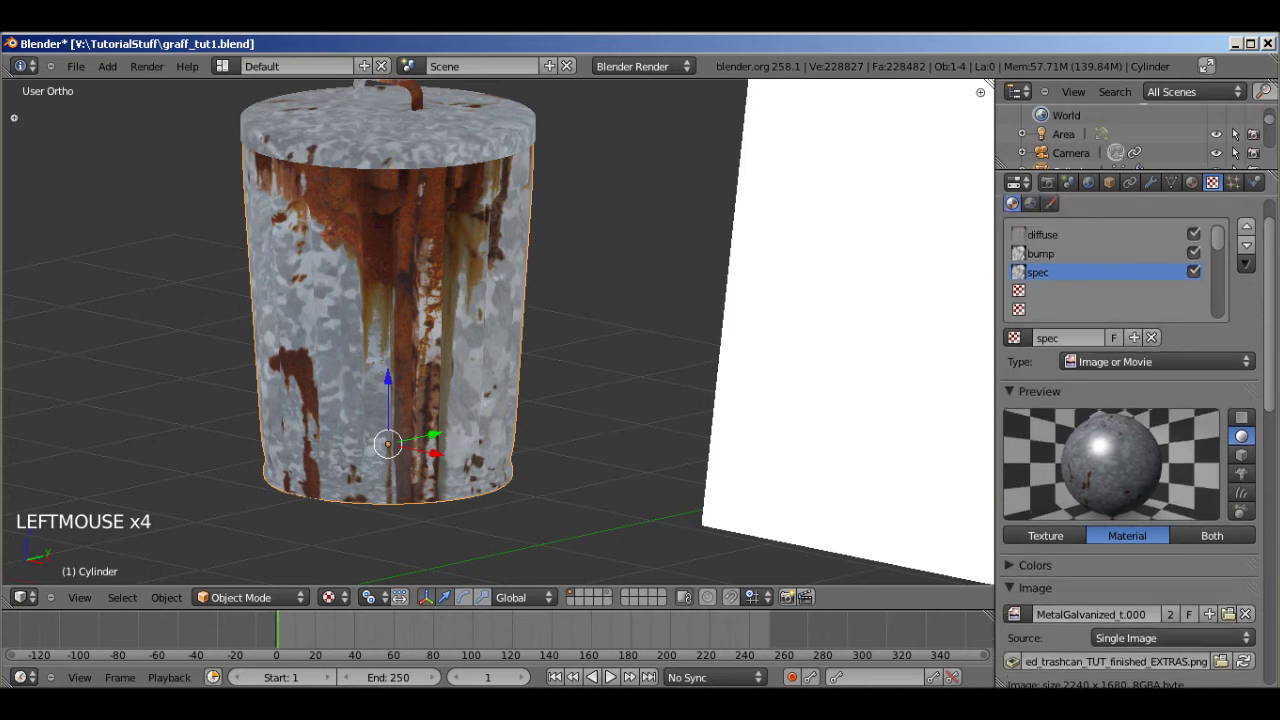
scroll(1130, 450, down, 11)
Back in Blender, enable RGB to Intensity on the spec texture's influence.
scroll(1130, 450, up, 10)
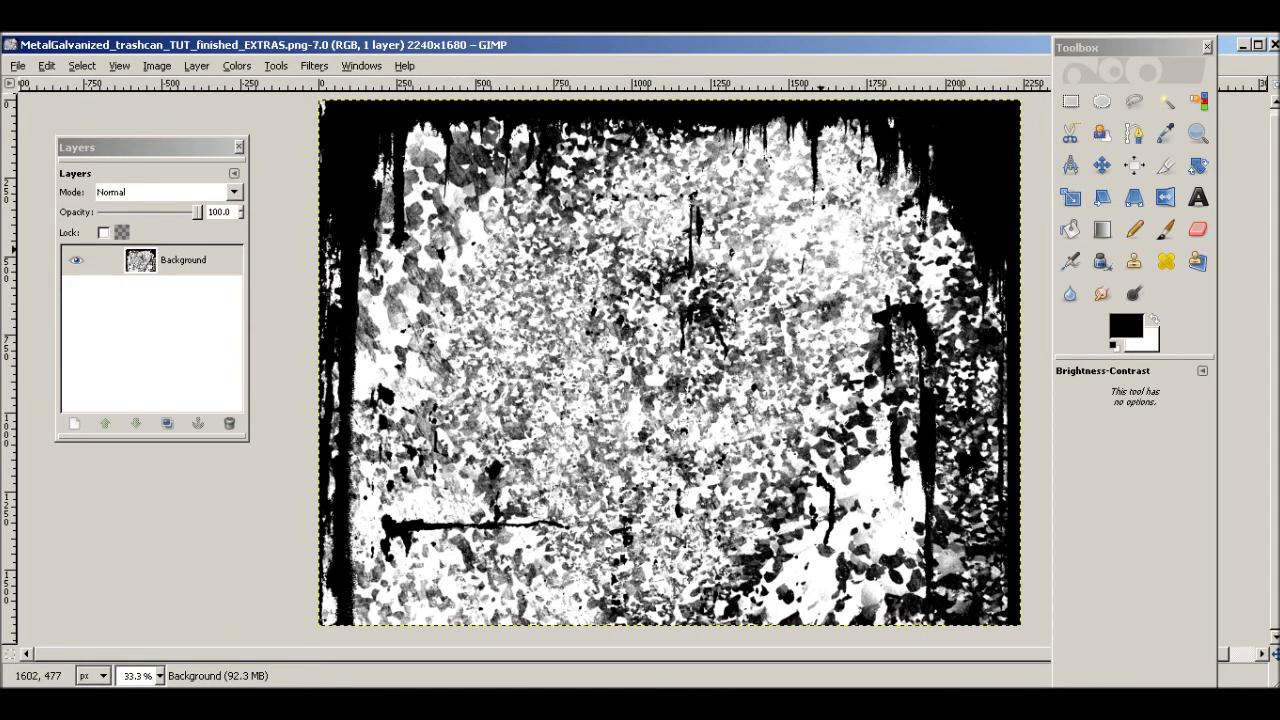
key(alt+Tab)
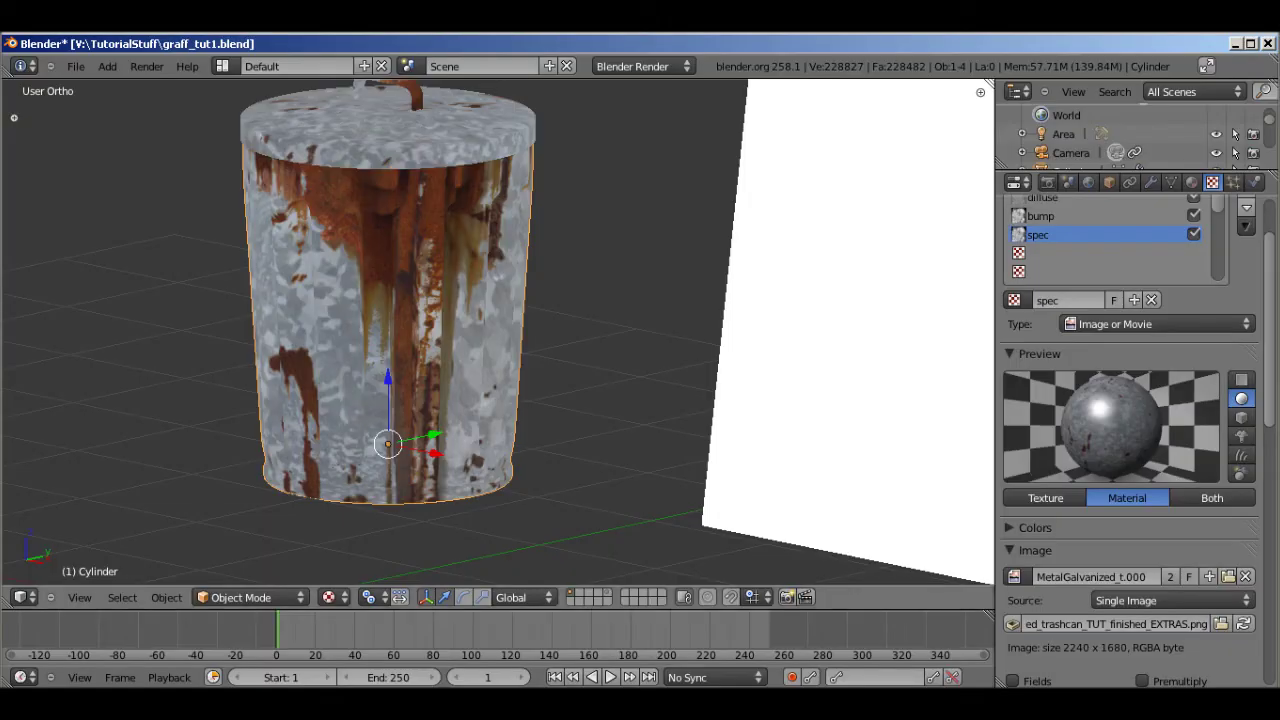
scroll(1130, 400, down, 5)
scroll(1130, 400, down, 5)
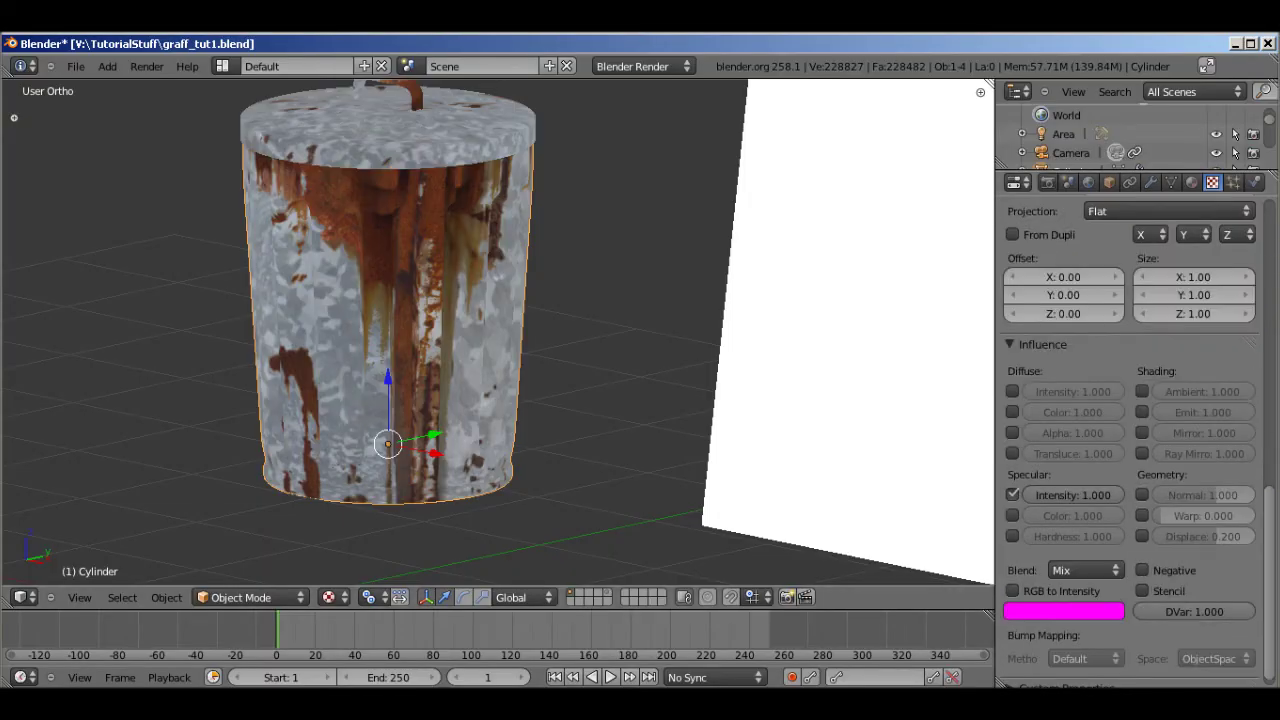
click(1012, 591)
Save over the blend file and also show the layer holding the camera and lamps.
scroll(1130, 400, up, 15)
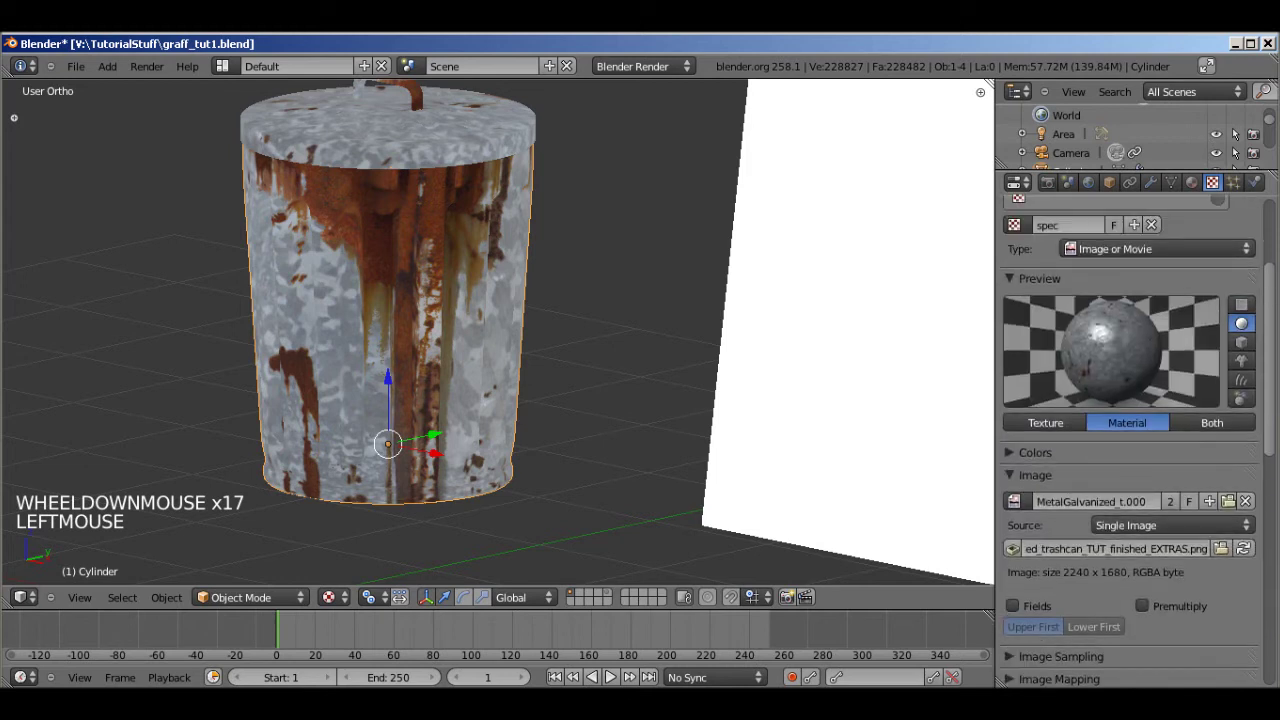
scroll(1130, 400, down, 15)
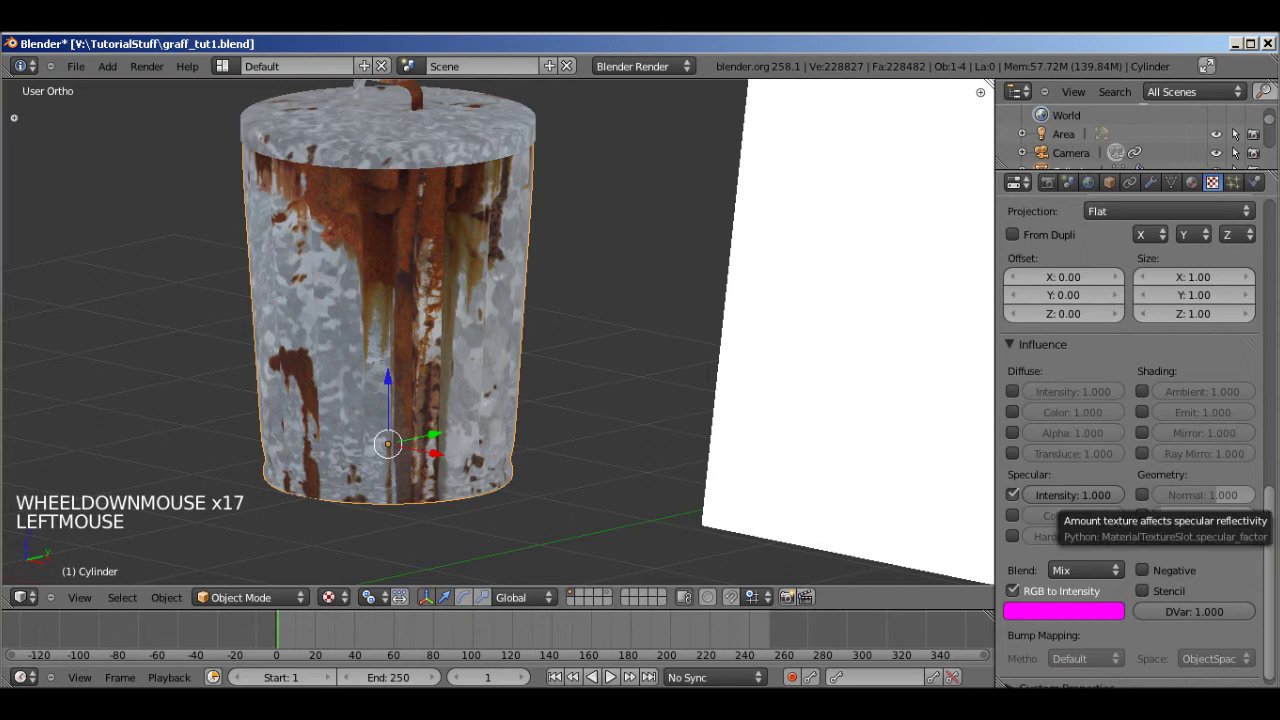
key(ctrl+s)
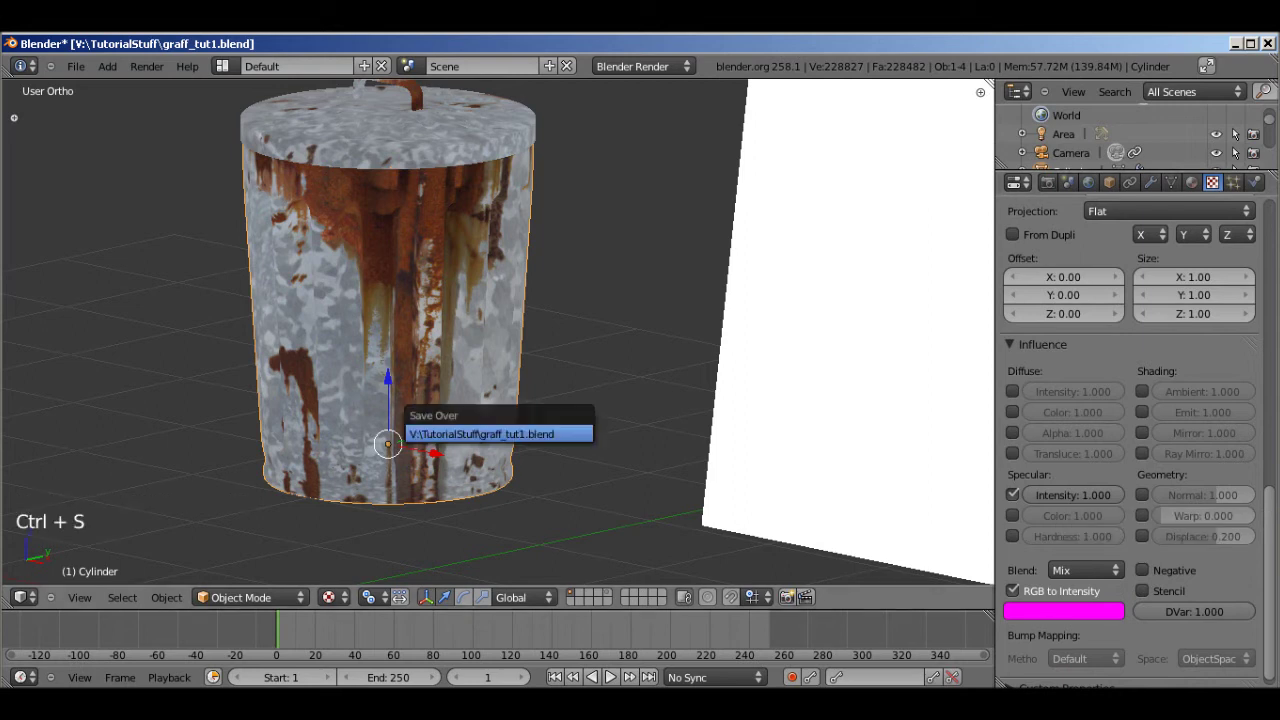
key(Return)
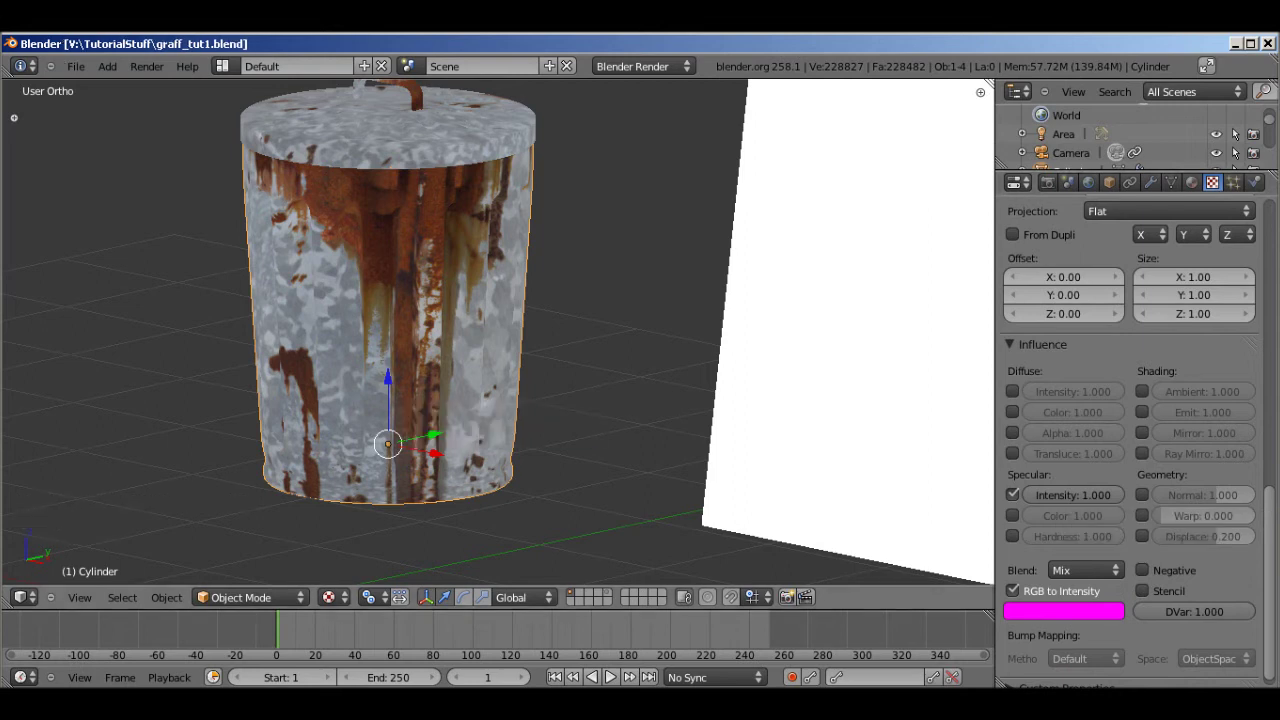
shift+click(580, 592)
Switch the viewport to solid shading, orbit to see the room, and deselect everything.
scroll(490, 330, down, 6)
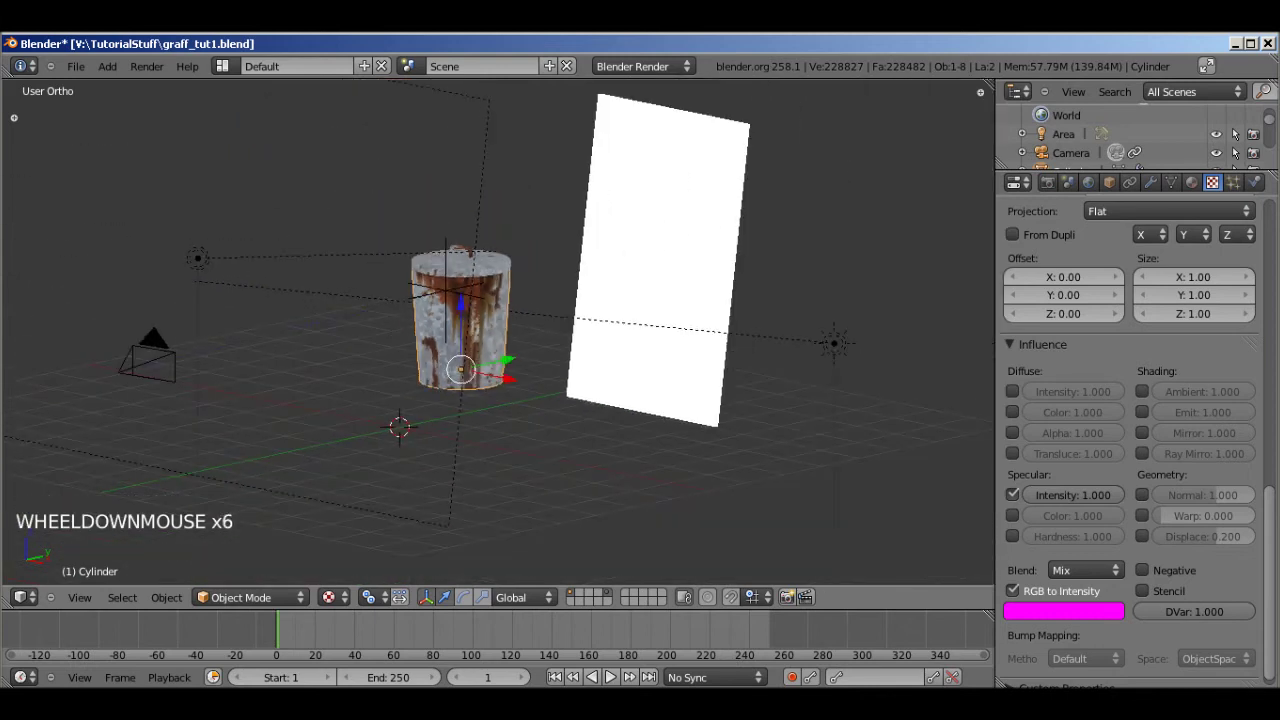
key(z)
key(z)
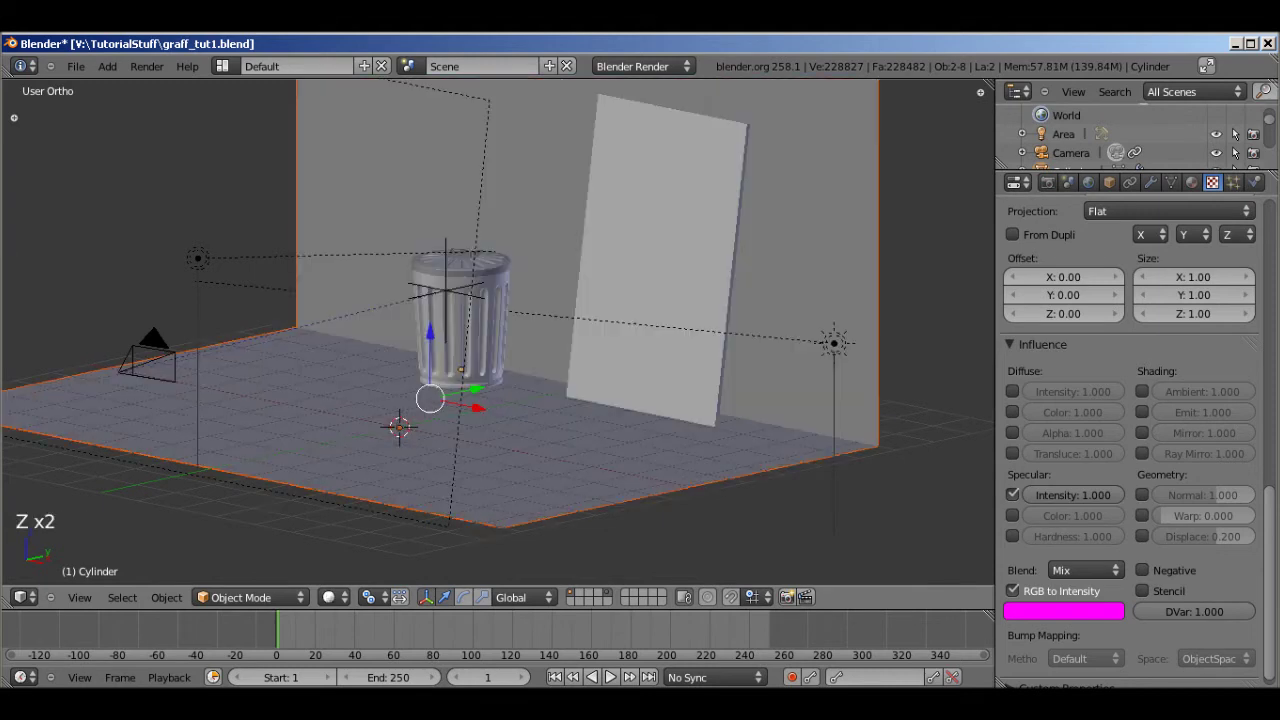
middle_click(490, 330)
middle_drag(490, 330, 490, 420)
key(a)
Save over graff_tut1.blend and render the scene with F12.
scroll(490, 420, down, 1)
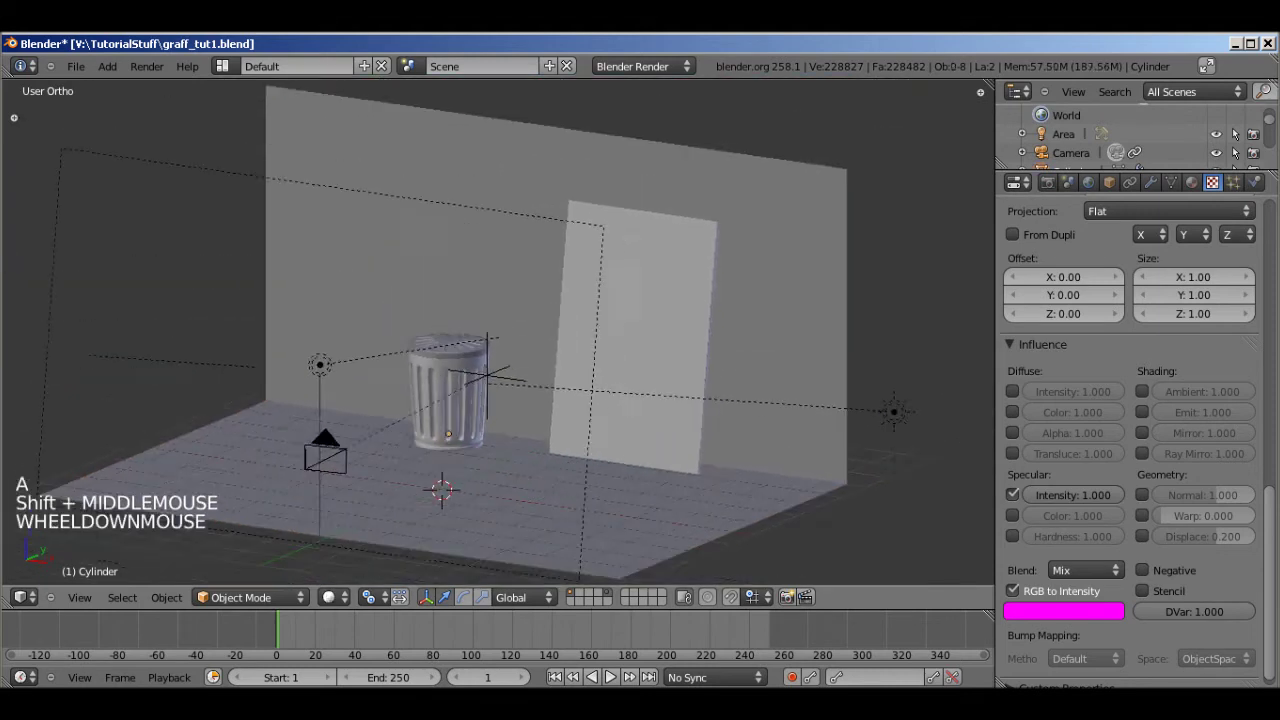
scroll(578, 325, down, 1)
key(ctrl+s)
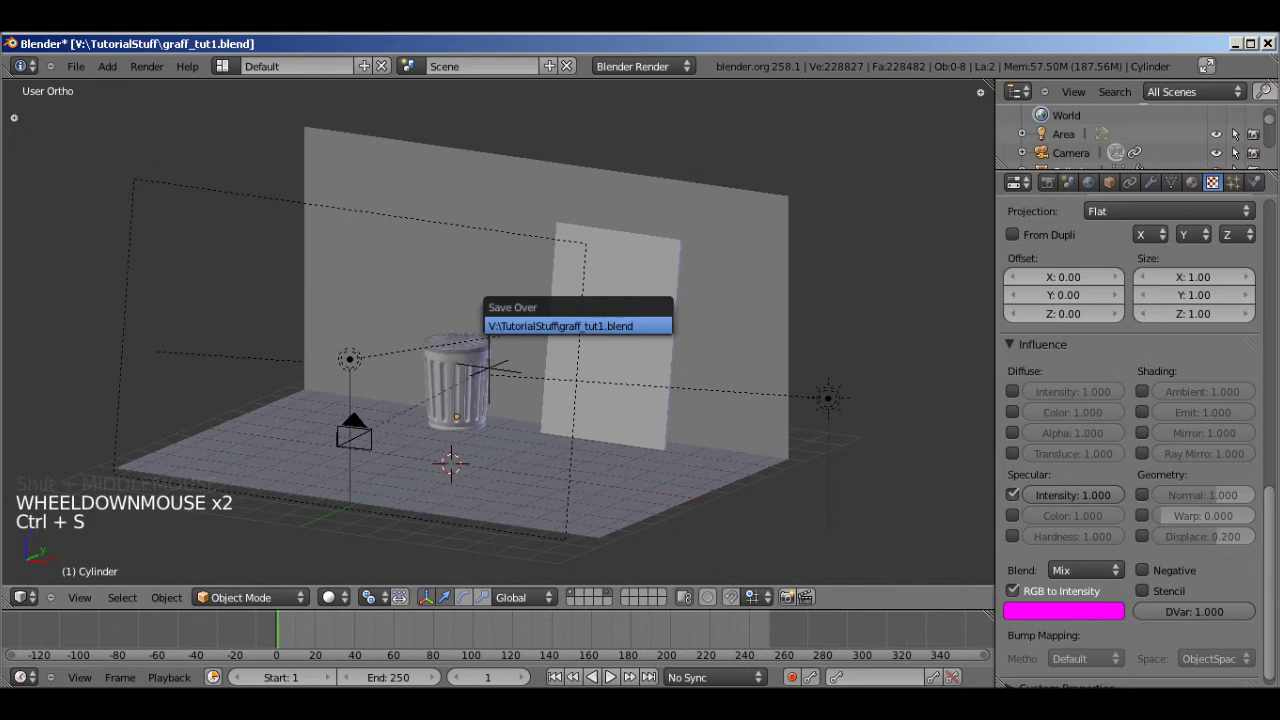
key(Return)
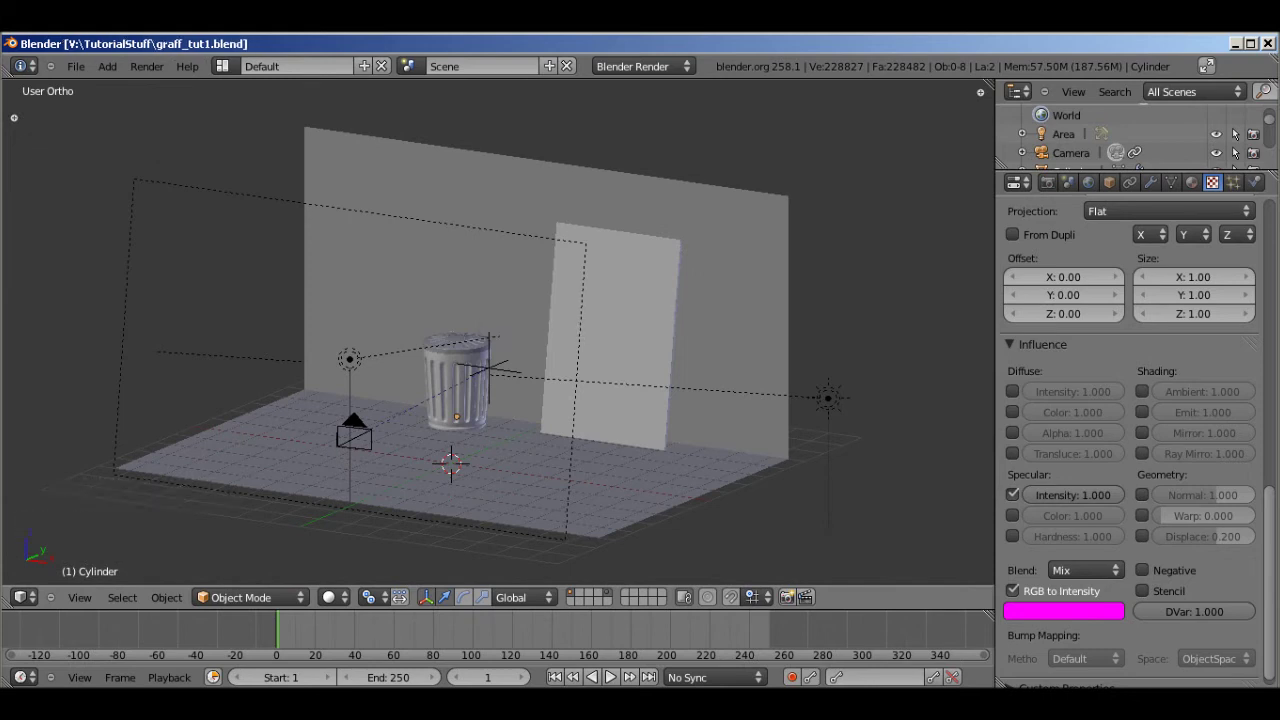
key(F12)
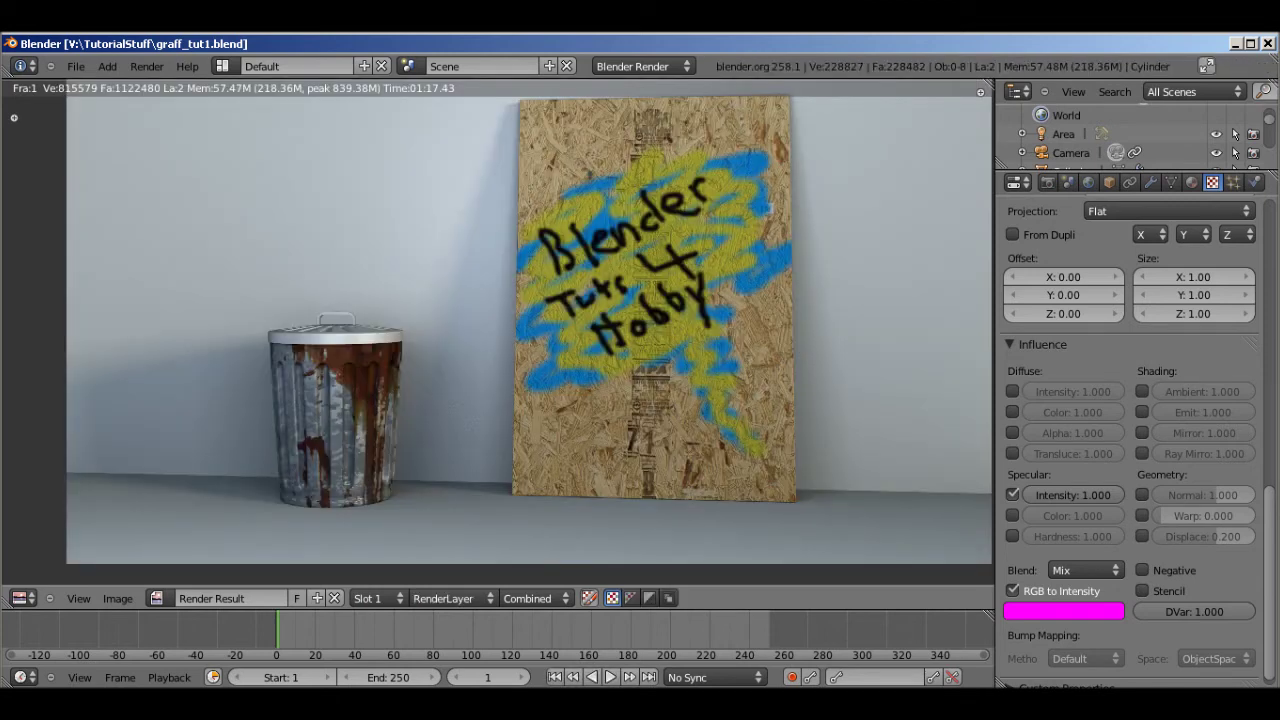
Zoom and pan the render result to inspect the trash can's base and lid.
scroll(530, 330, up, 4)
middle_drag(530, 330, 560, 380)
scroll(560, 380, up, 2)
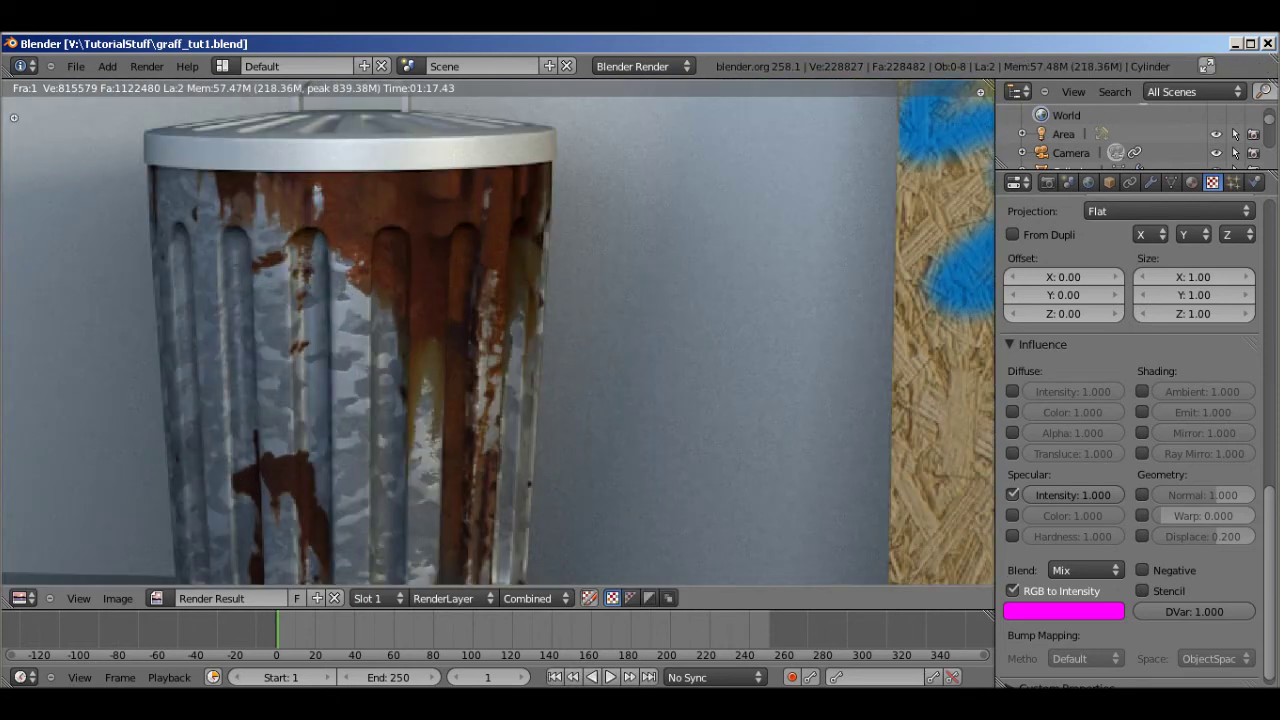
scroll(499, 332, down, 1)
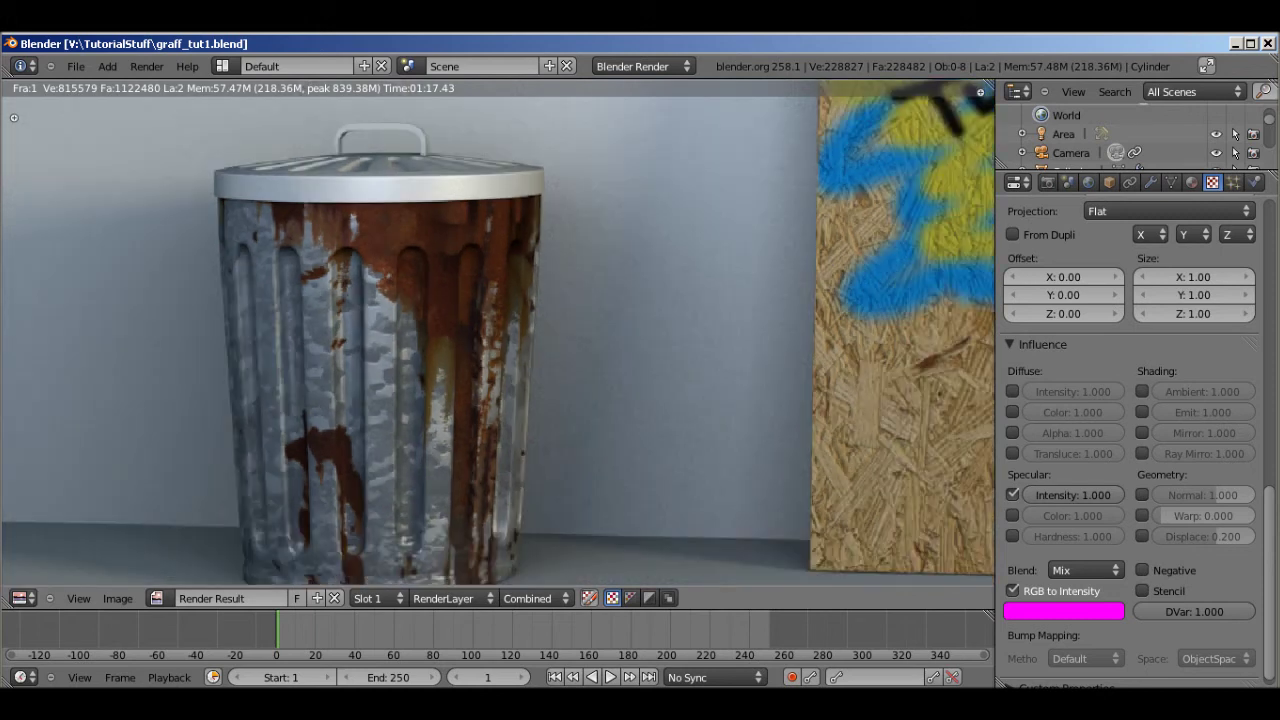
scroll(500, 335, down, 1)
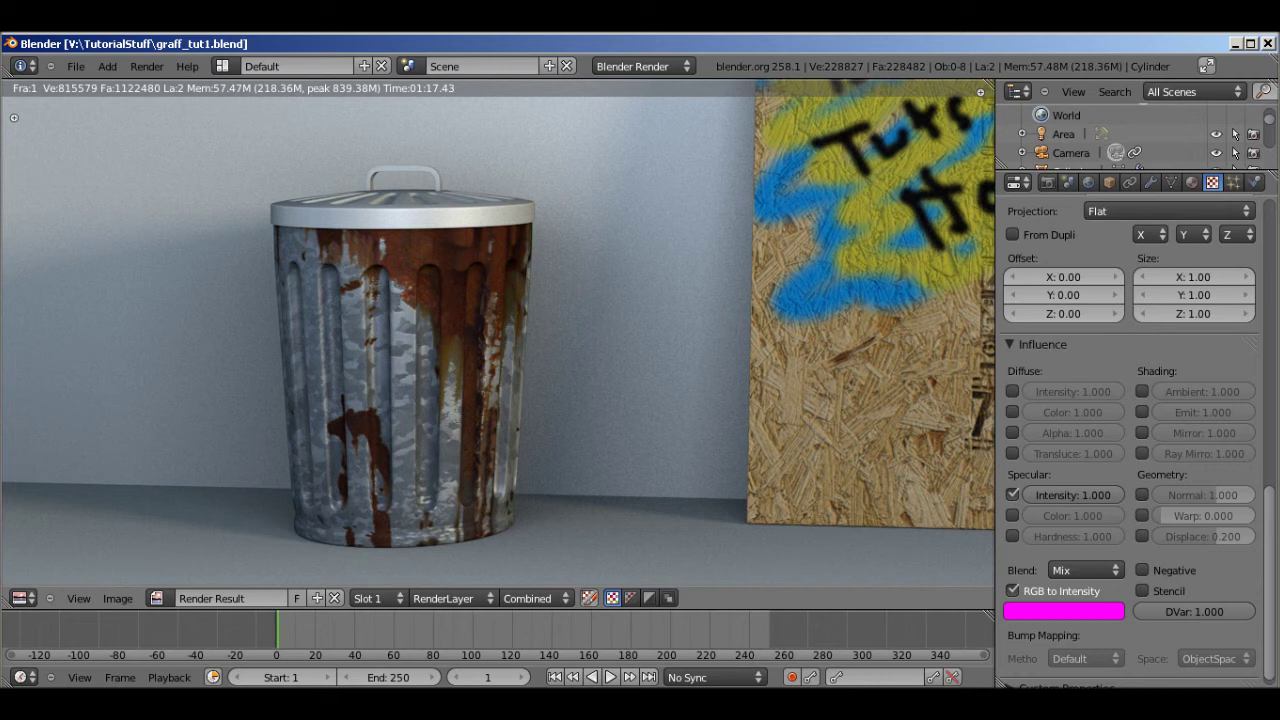
scroll(499, 330, up, 2)
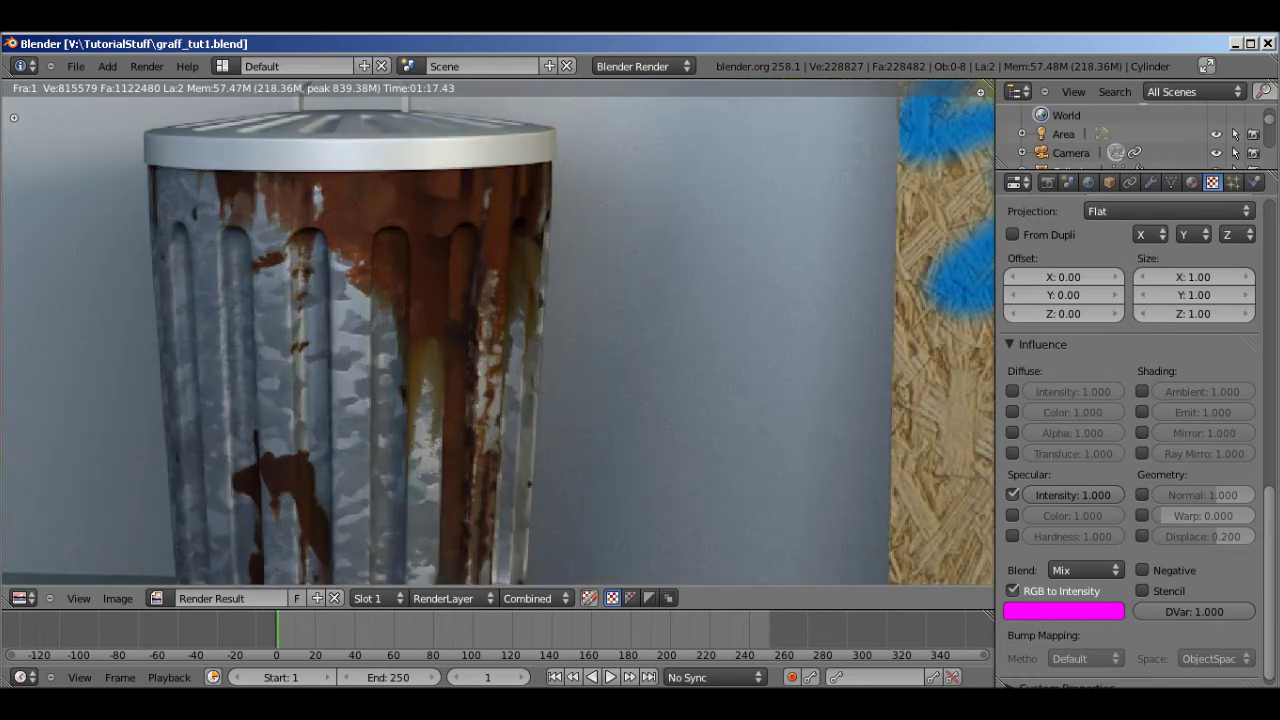
middle_drag(500, 335, 625, 155)
middle_drag(500, 335, 500, 475)
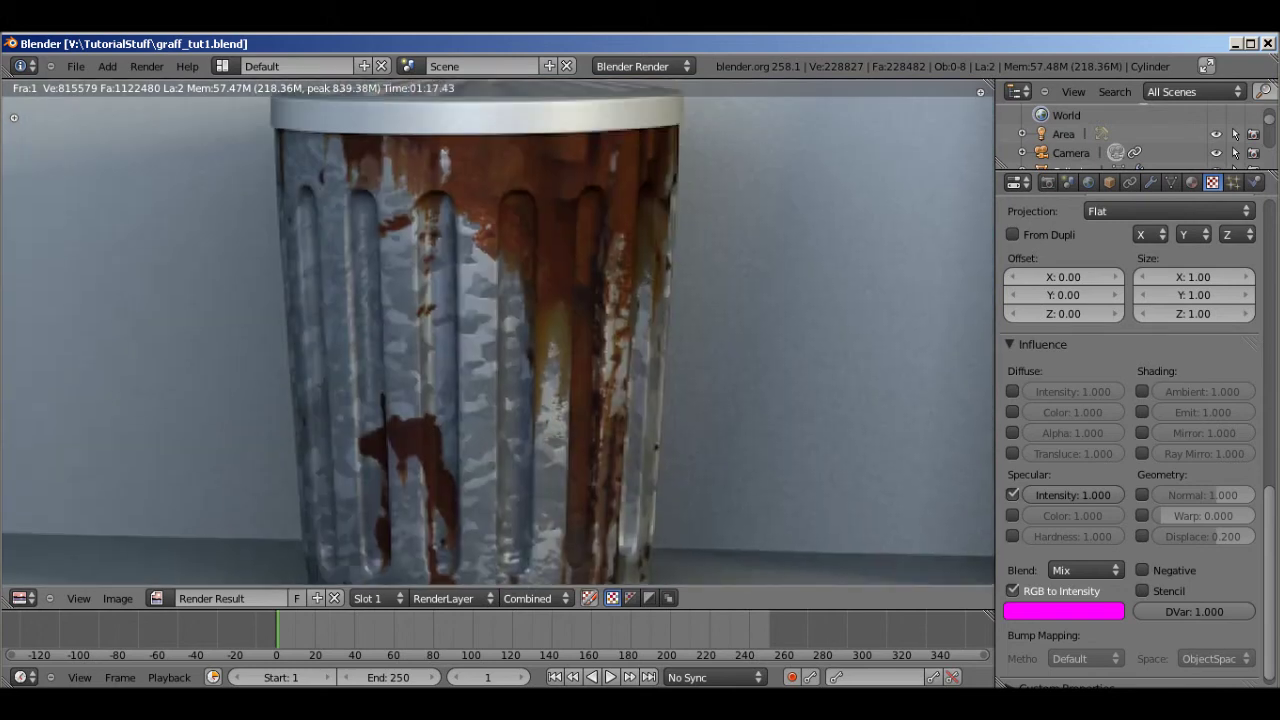
Compare the new render against the earlier one with J, then exit to the 3D scene.
key(j)
key(j)
key(j)
key(j)
scroll(498, 331, up, 2)
scroll(498, 331, down, 1)
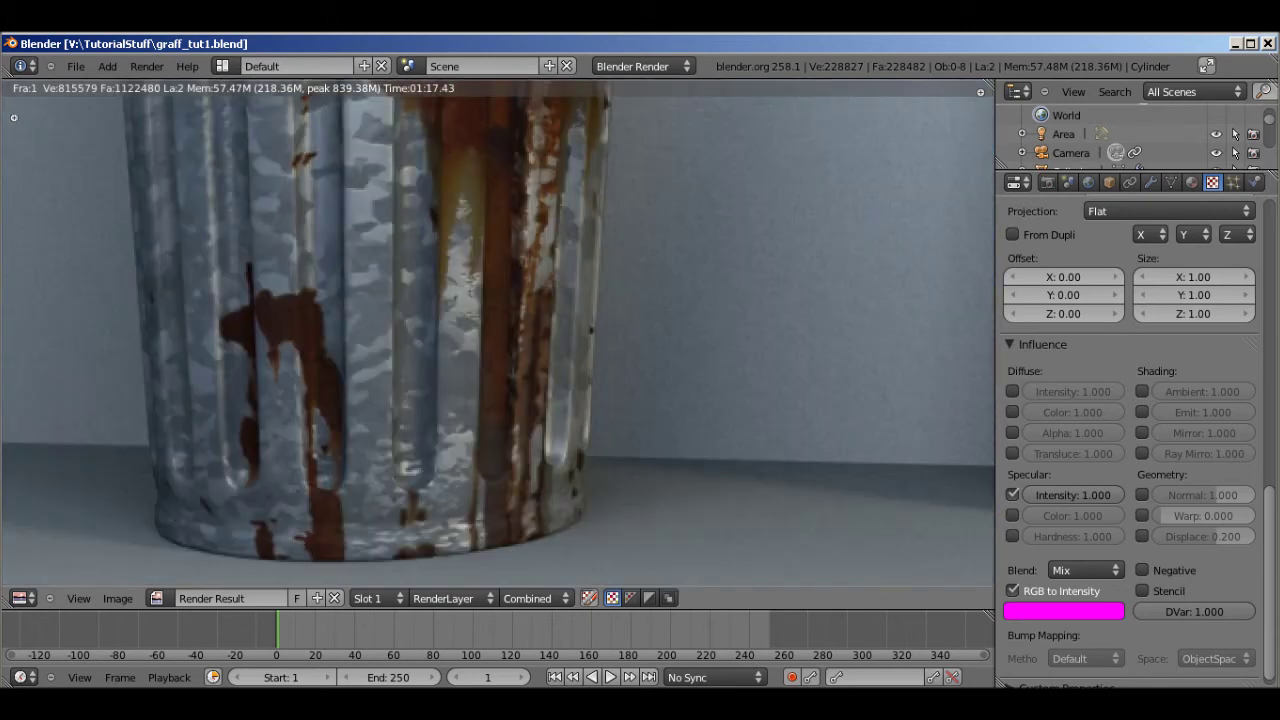
scroll(498, 331, down, 3)
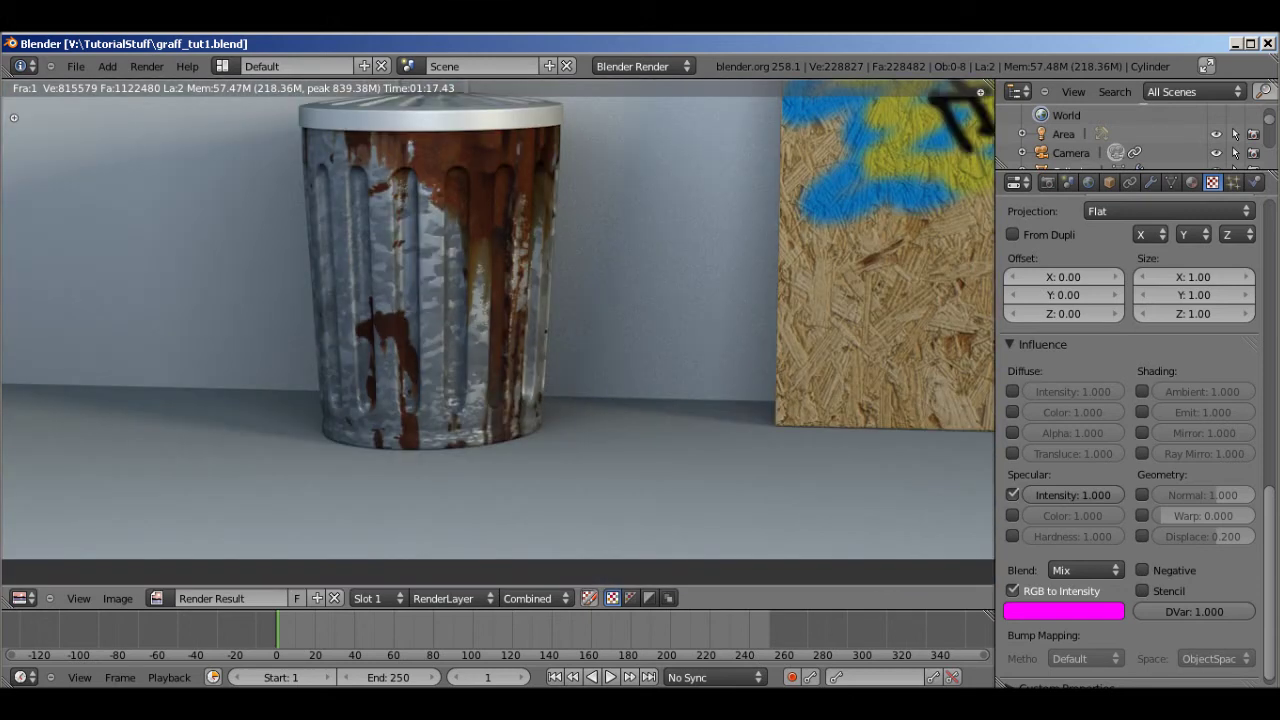
key(j)
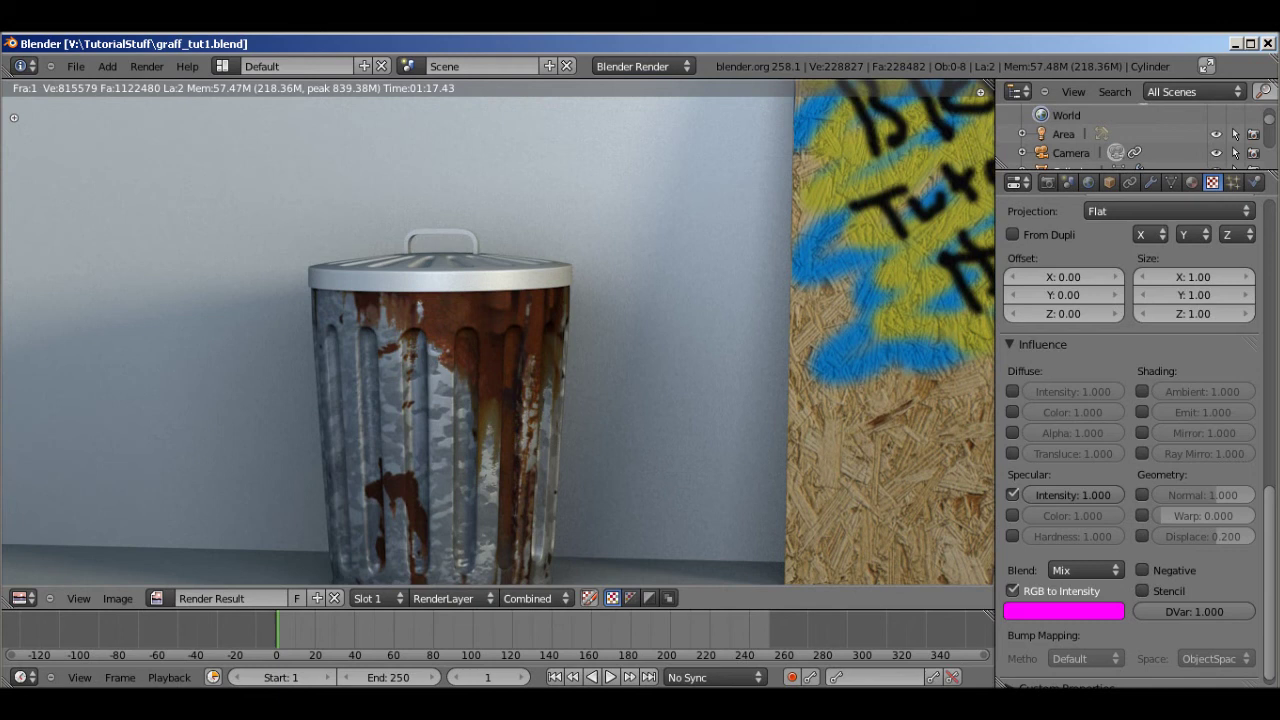
key(Escape)
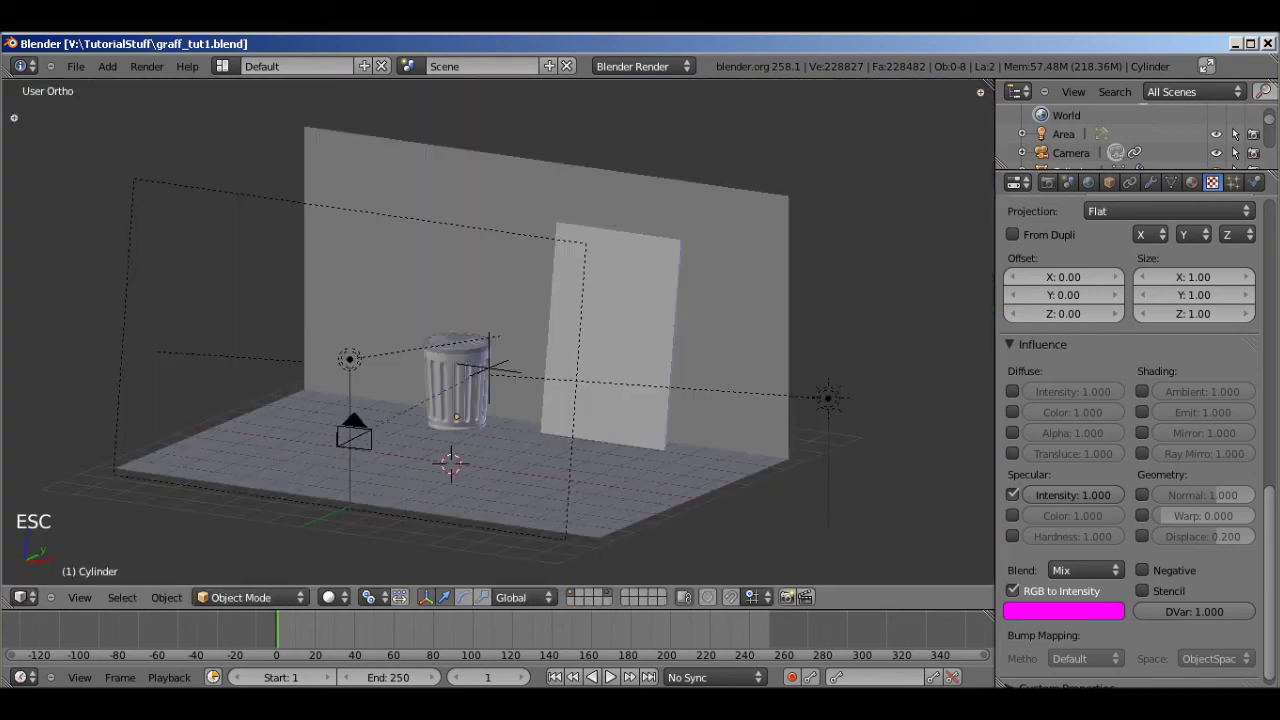
Assign the can body's trashcan.001 material to the lid, Cylinder.001.
right_click(456, 343)
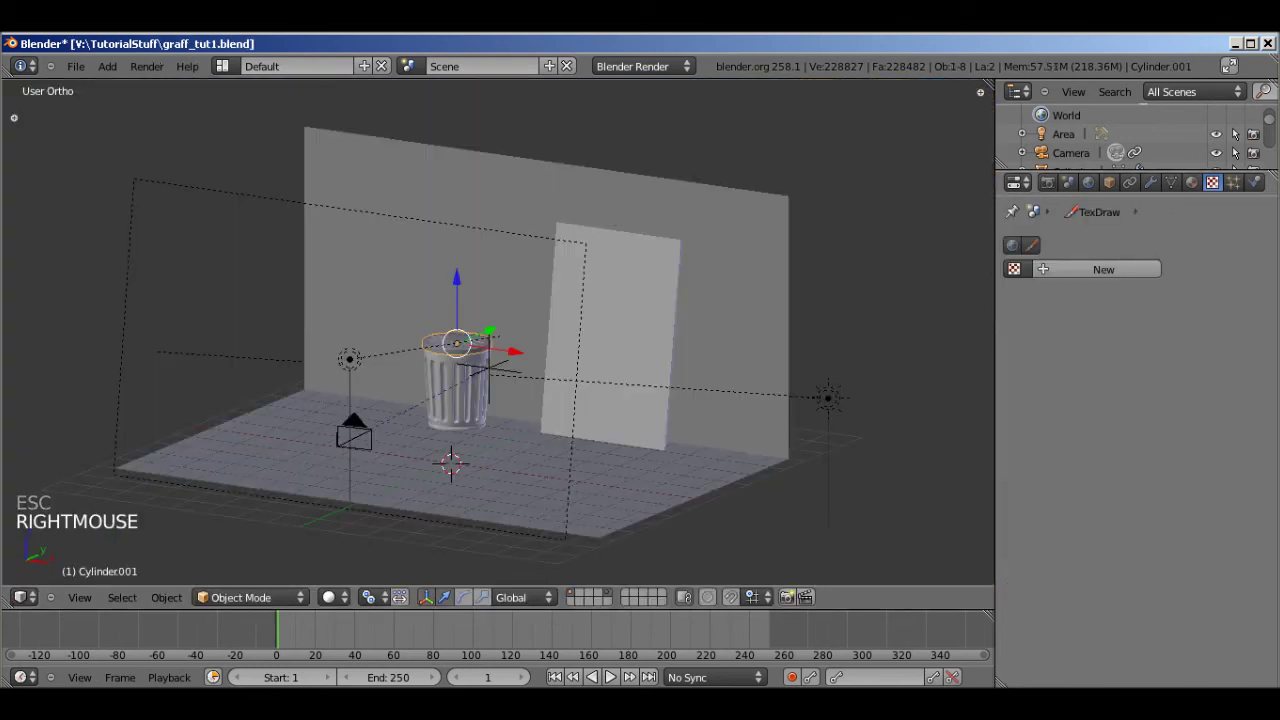
click(1191, 182)
click(1014, 306)
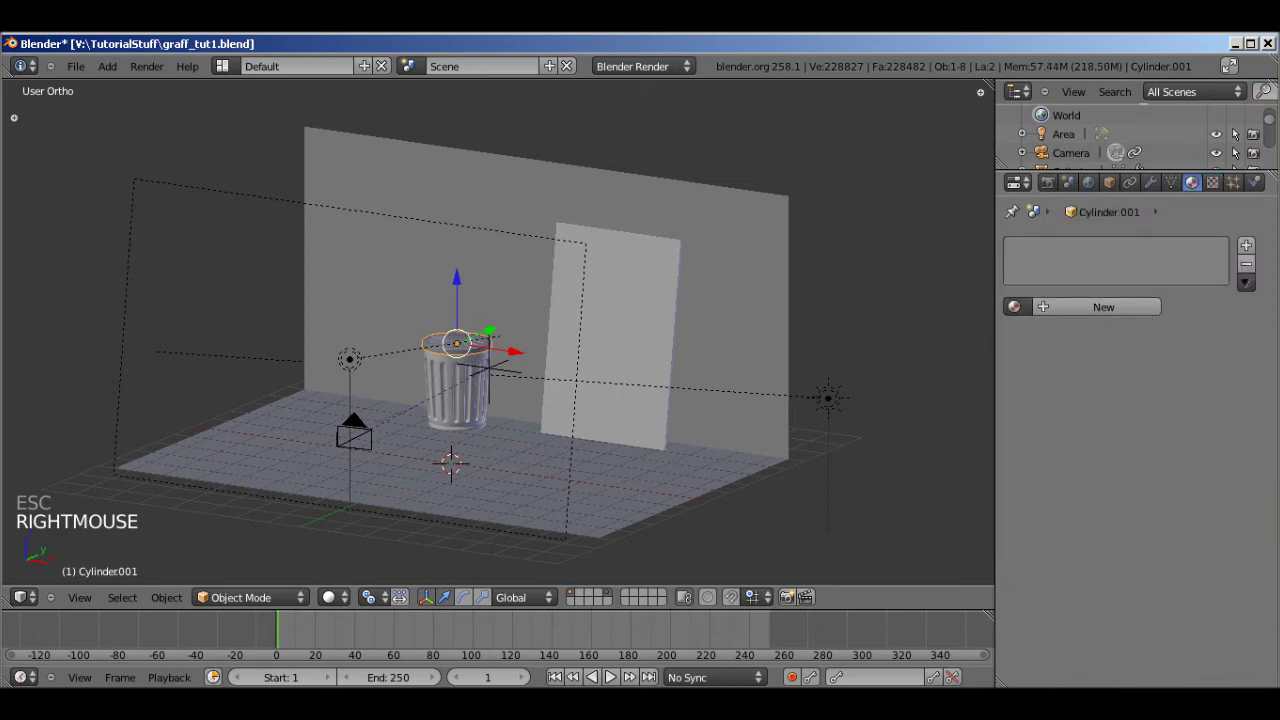
right_click(456, 385)
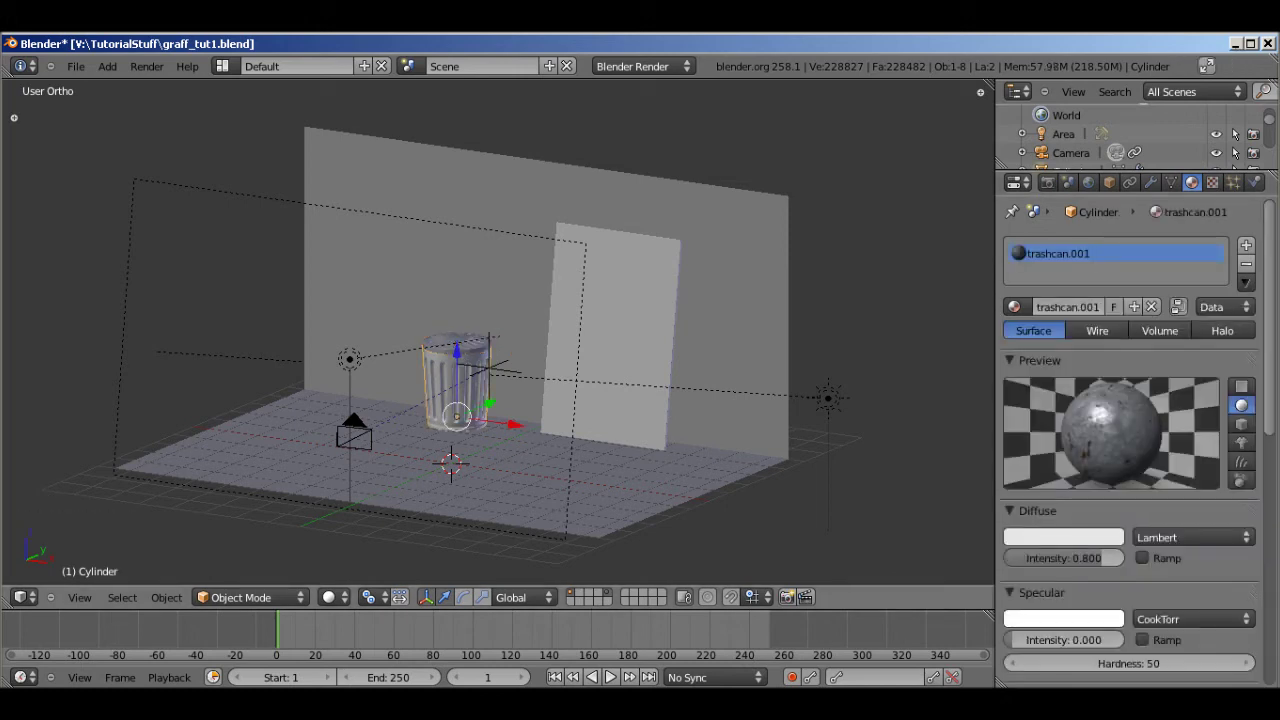
right_click(456, 385)
click(1014, 307)
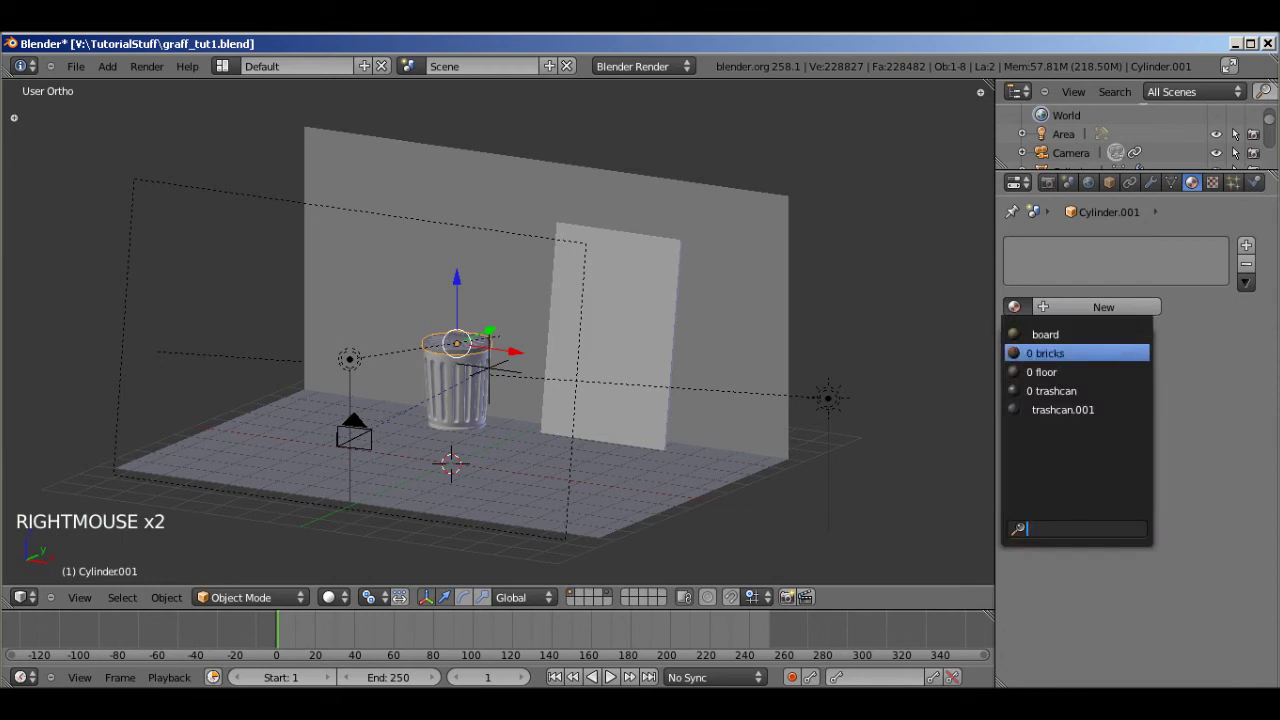
click(1063, 409)
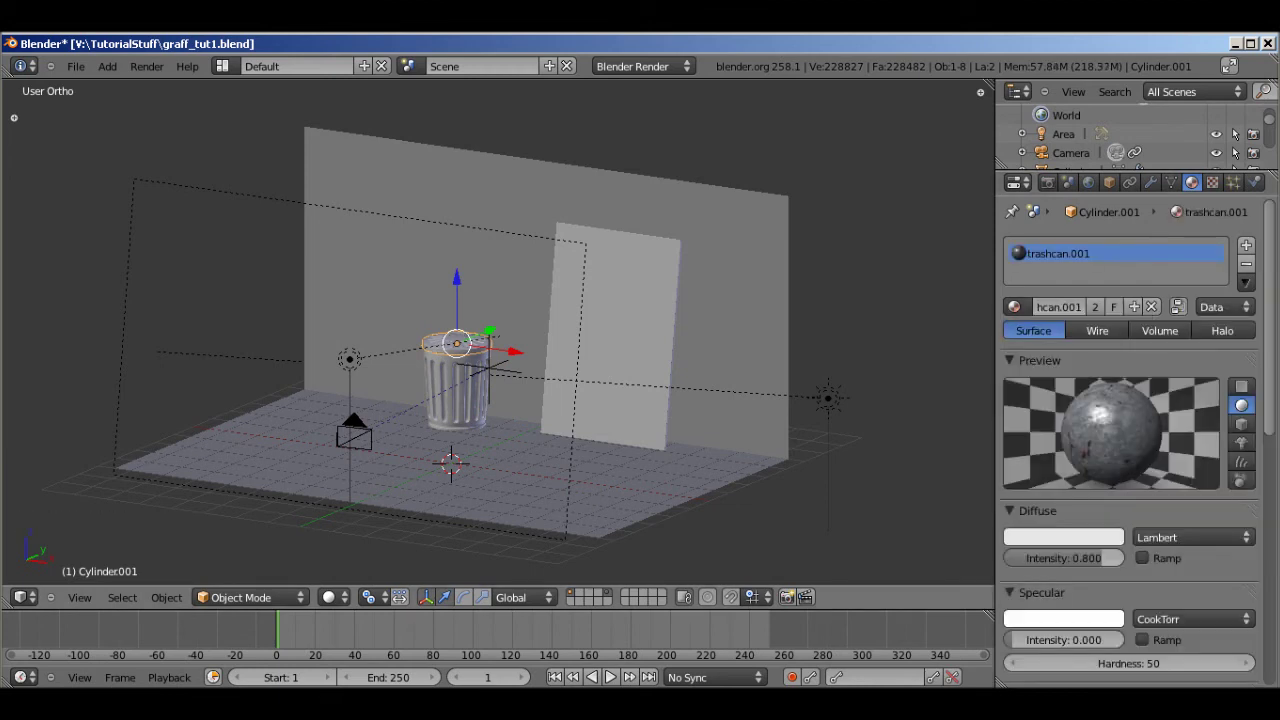
Deselect everything and save over graff_tut1.blend.
scroll(497, 333, up, 7)
key(a)
key(ctrl+s)
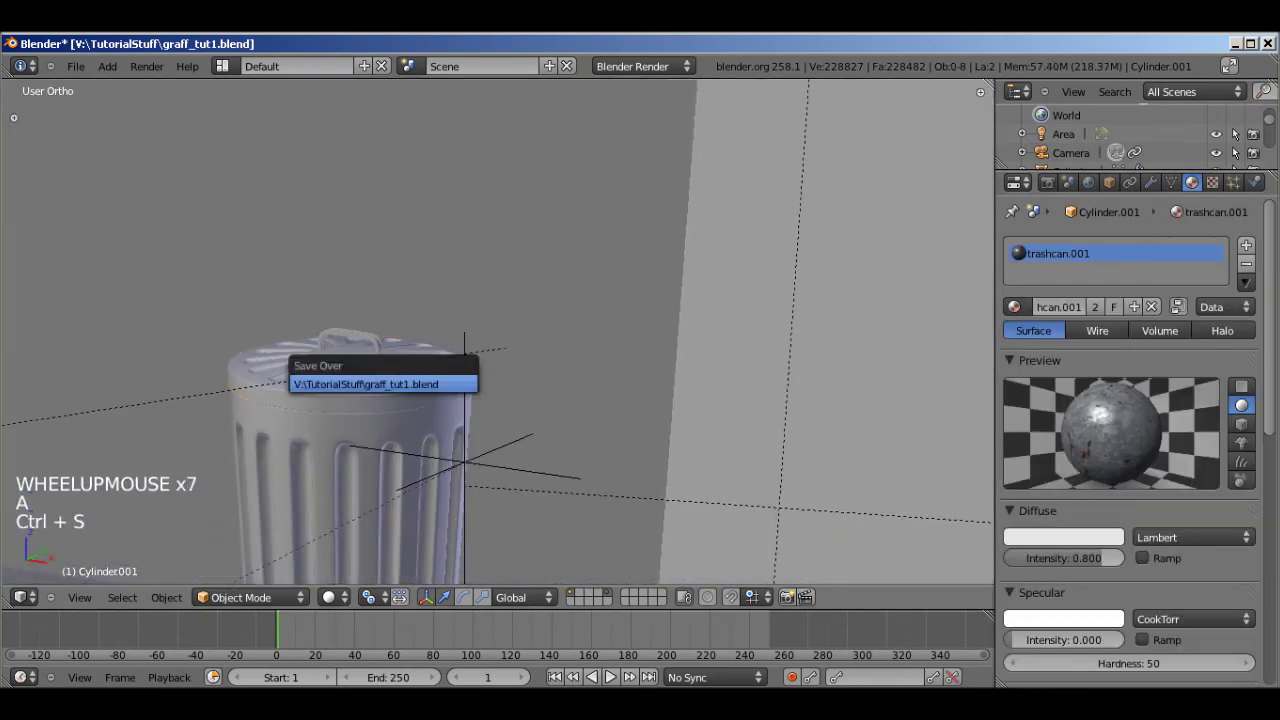
key(Return)
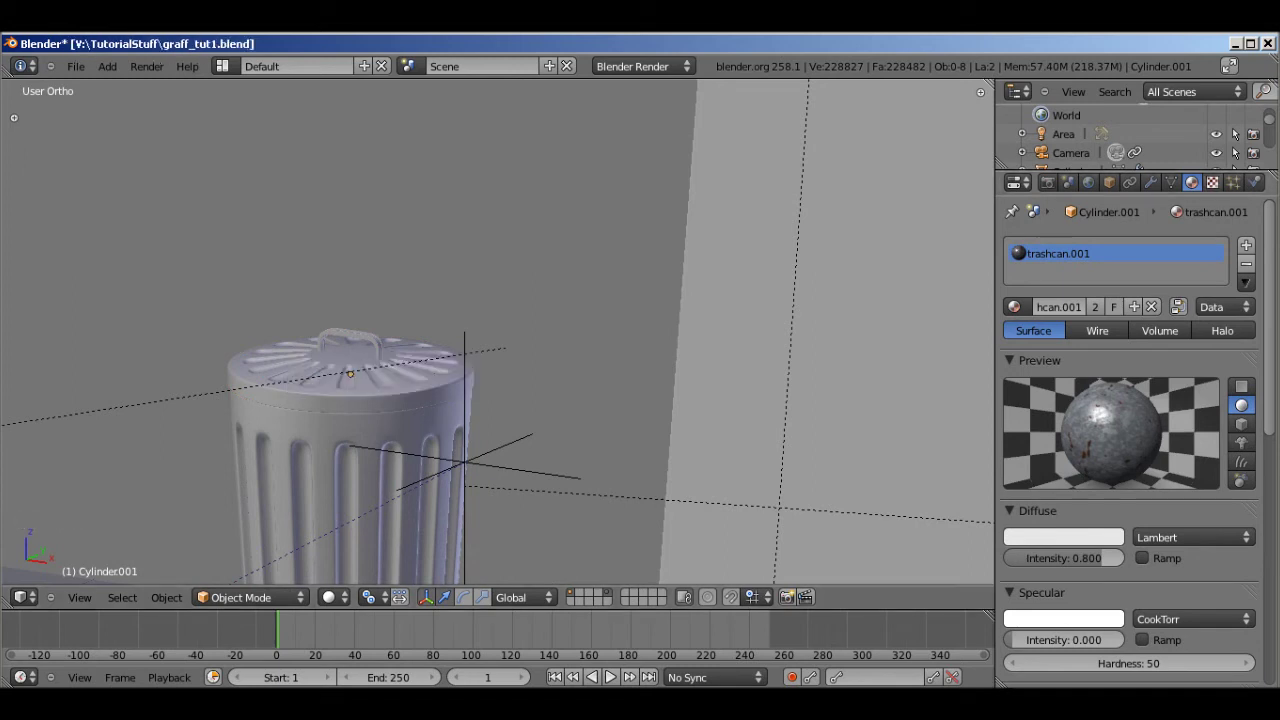
Set the texture's Geometry Normal influence to -0.015 and save over graff_tut1.blend.
click(1212, 182)
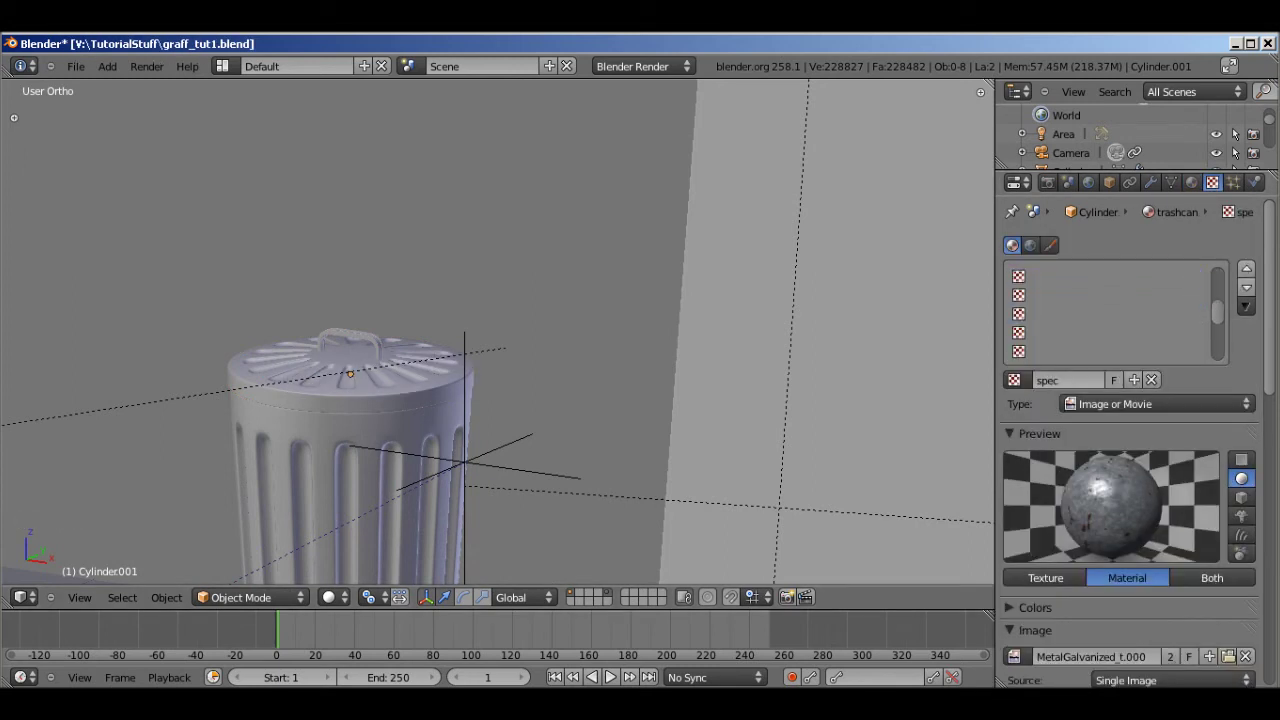
scroll(1130, 440, down, 15)
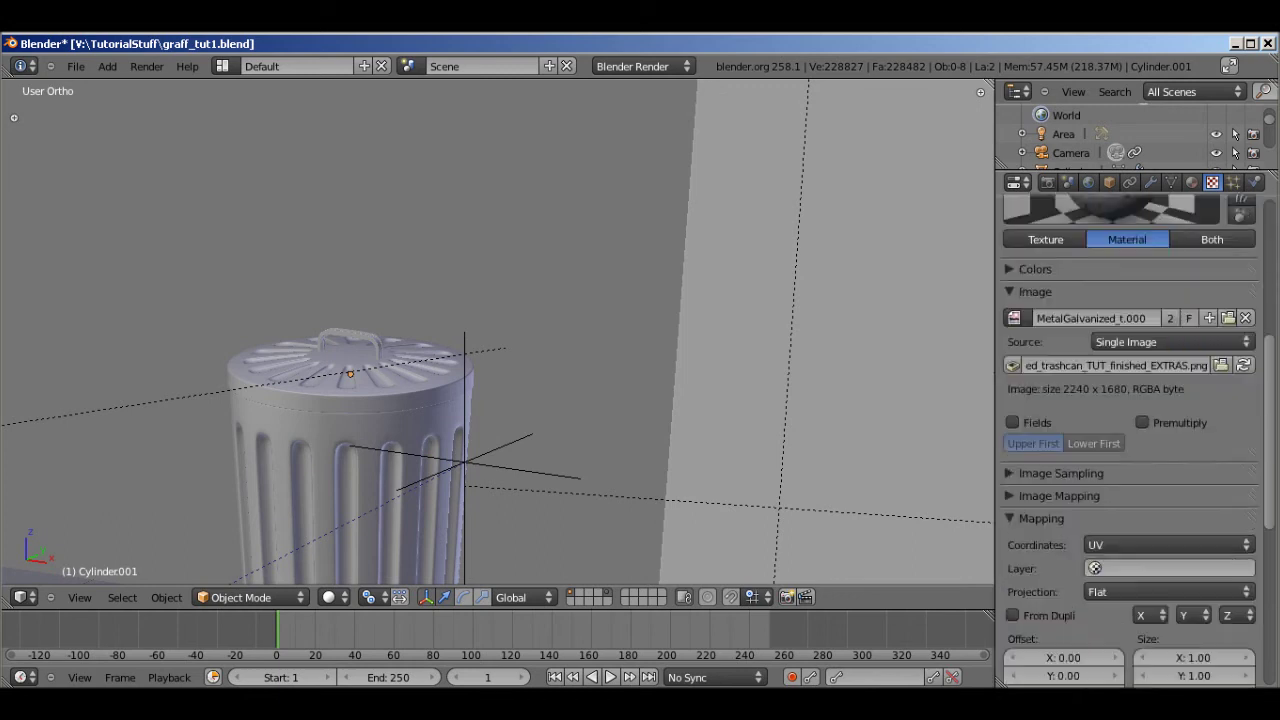
scroll(1130, 440, down, 3)
scroll(1130, 440, up, 18)
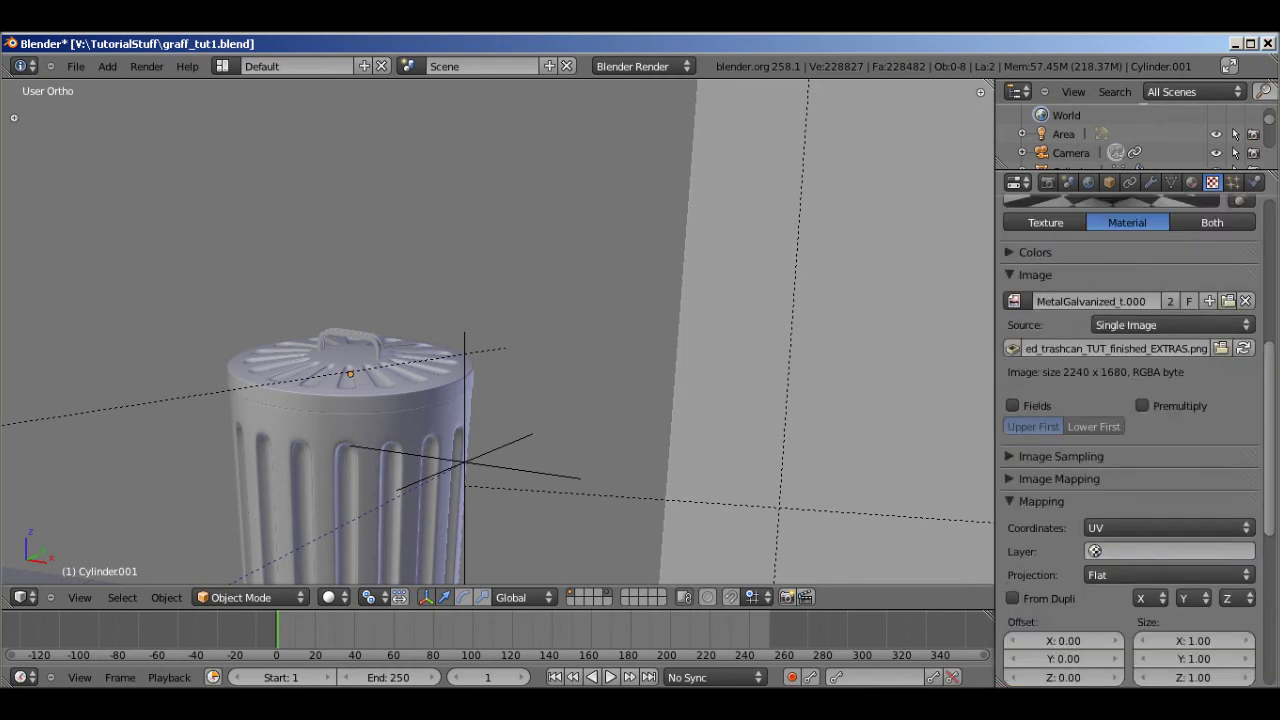
scroll(1130, 440, down, 15)
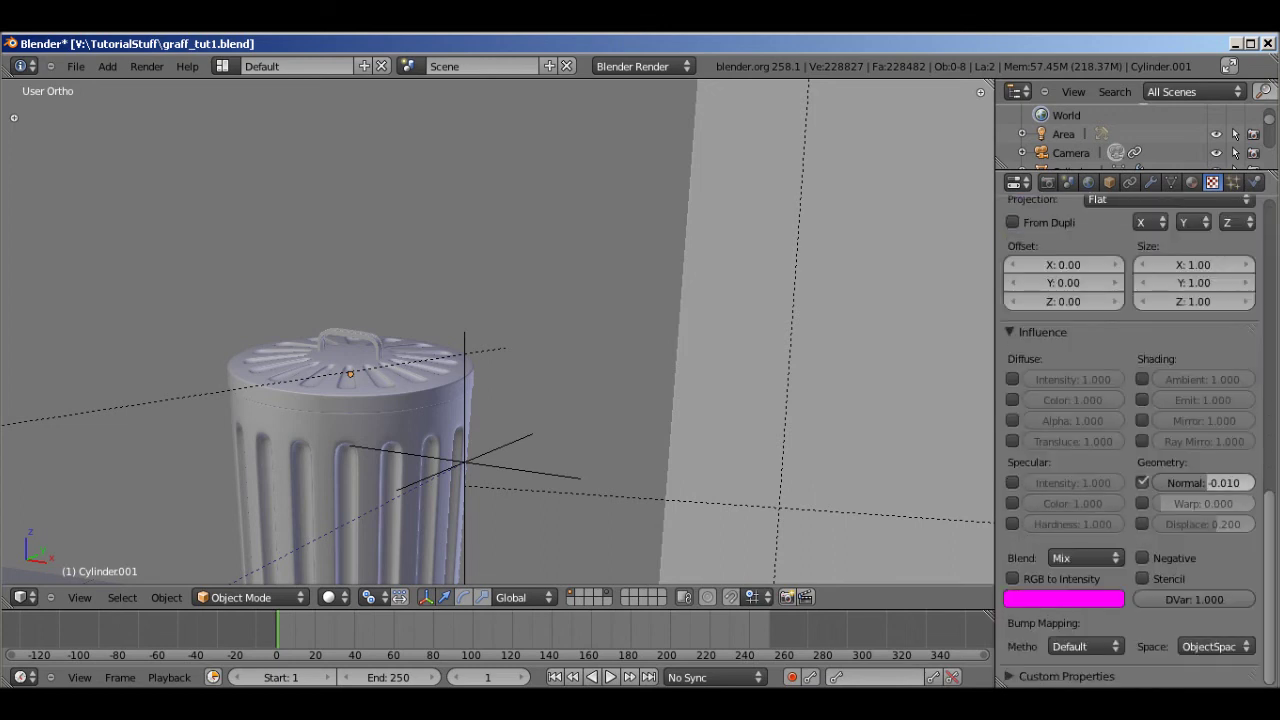
click(1196, 482)
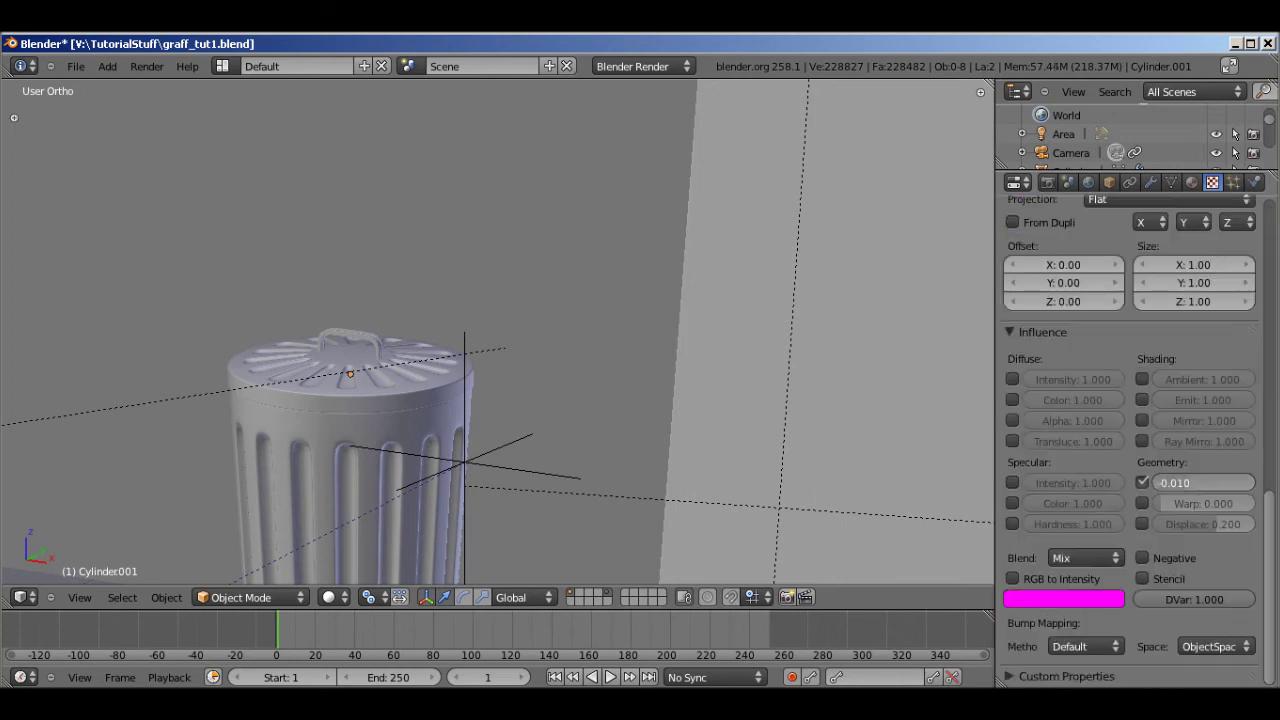
text(-)
text(0)
text(.015)
key(Return)
key(ctrl+s)
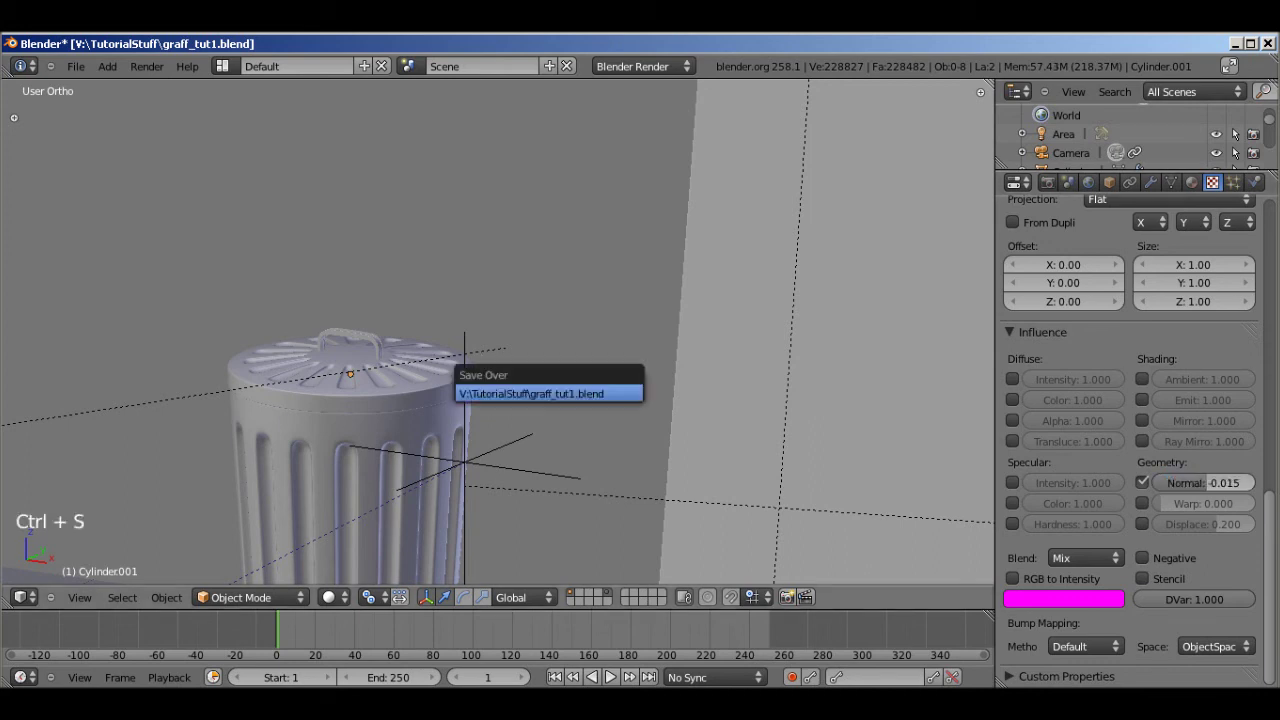
key(Return)
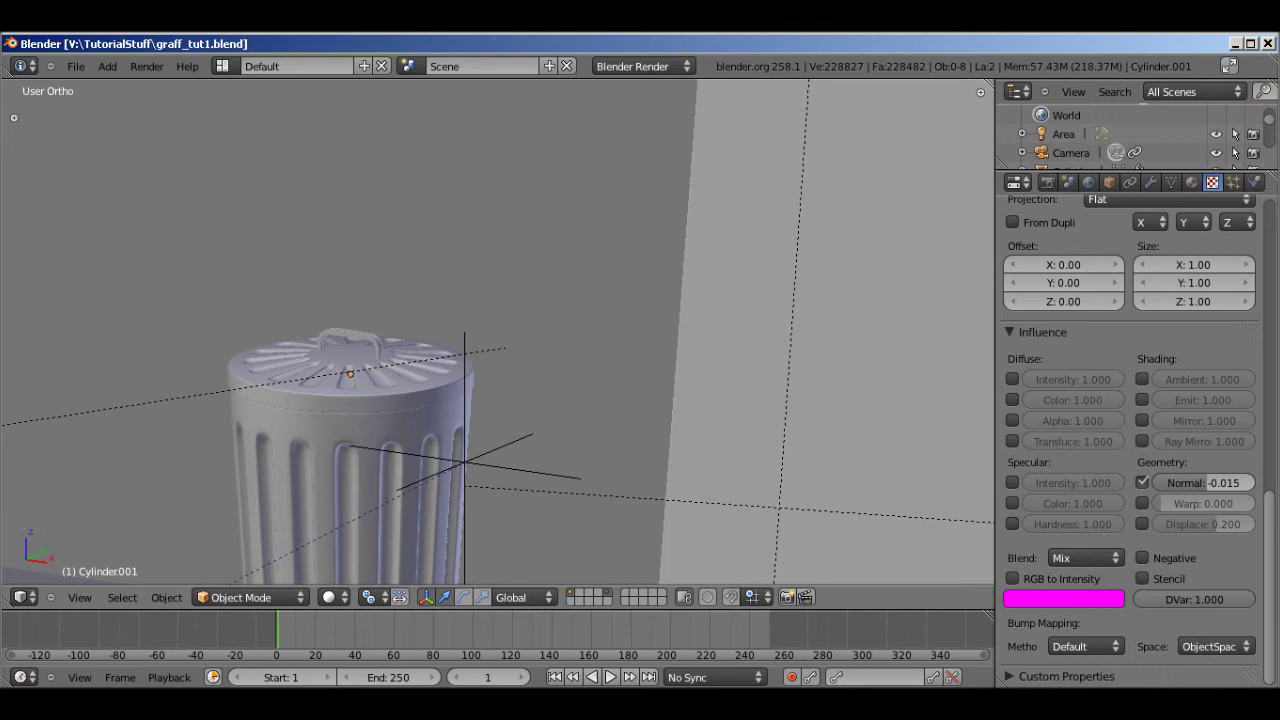
Render with F12, then zoom and pan the Render Result to inspect the trash can.
key(F12)
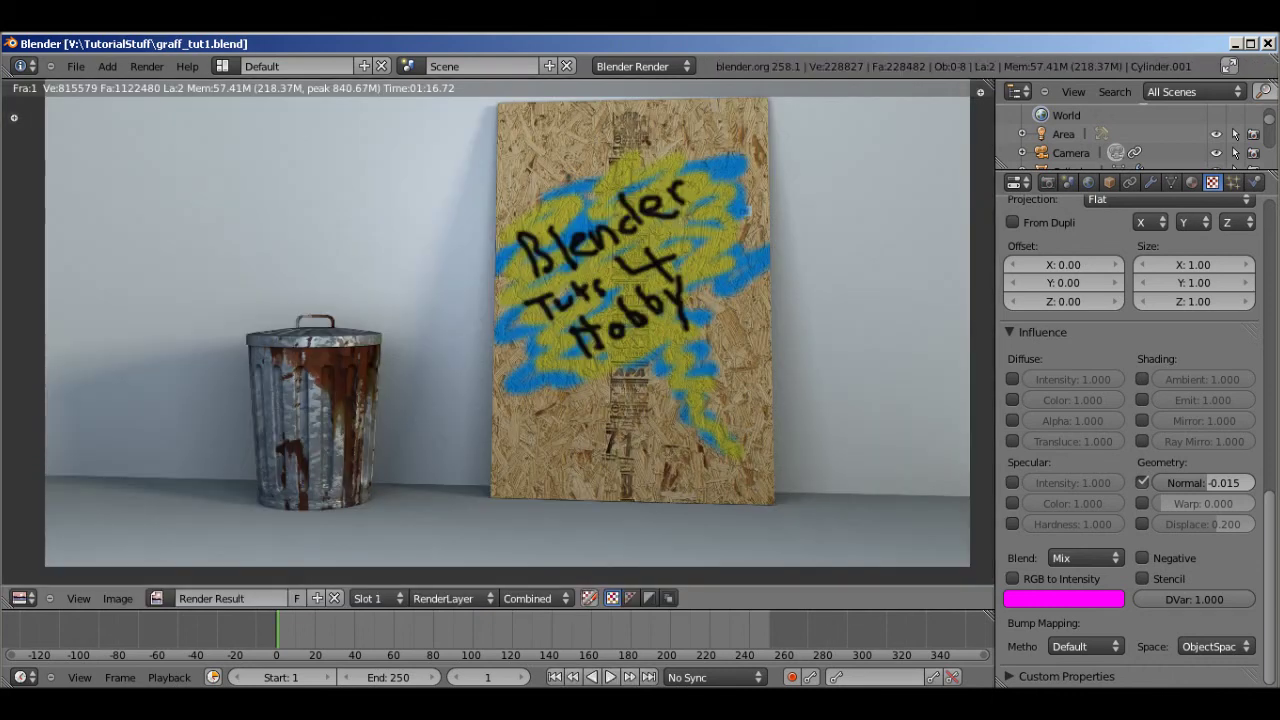
scroll(507, 330, up, 3)
middle_drag(500, 330, 800, 330)
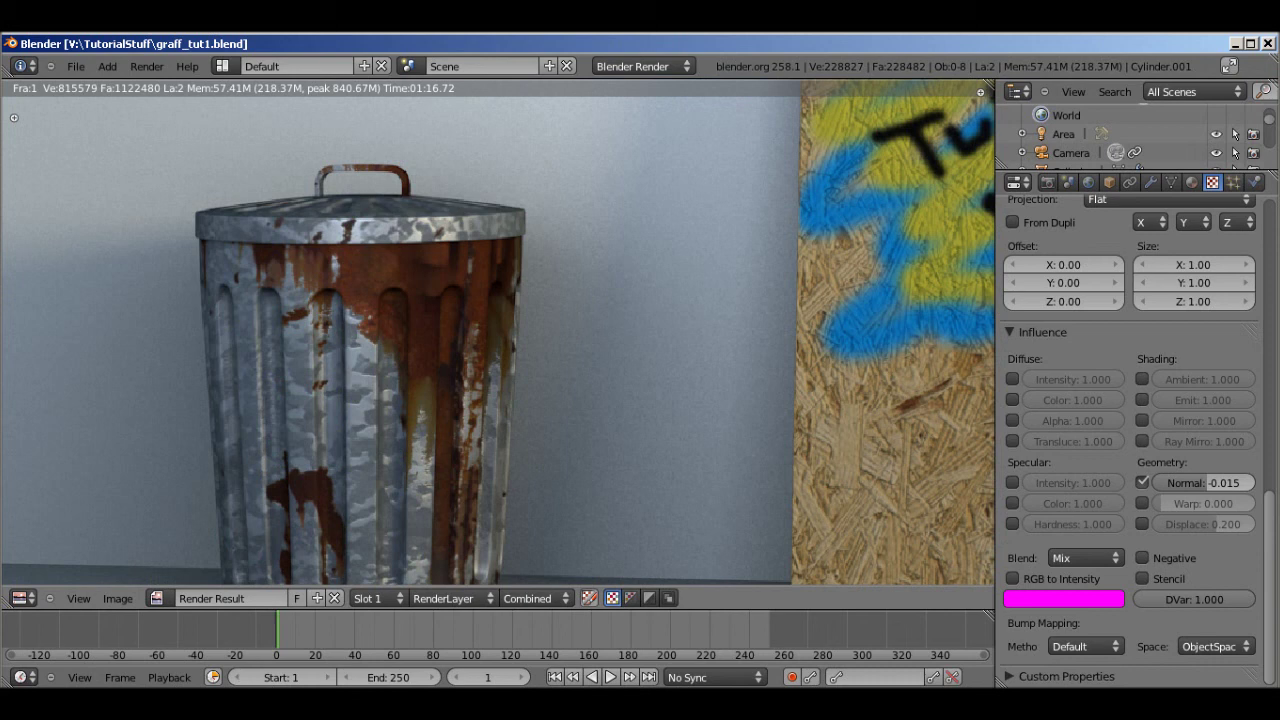
scroll(500, 330, up, 2)
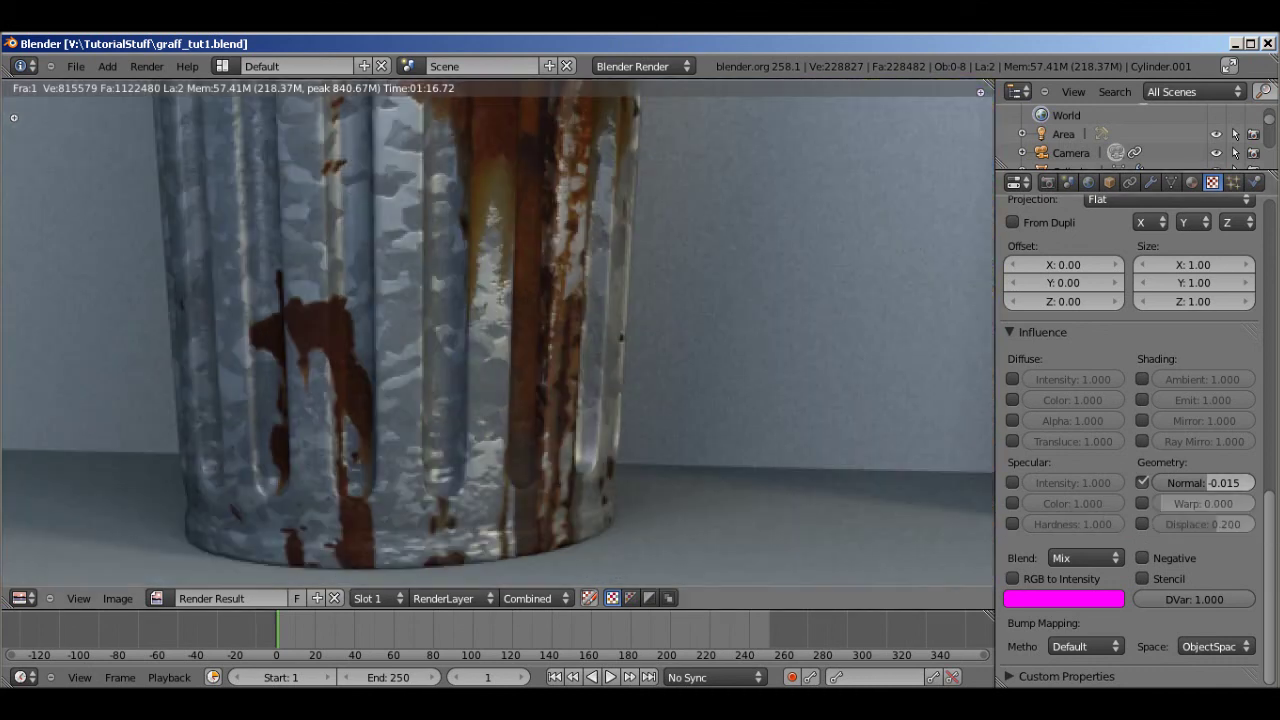
scroll(500, 330, down, 5)
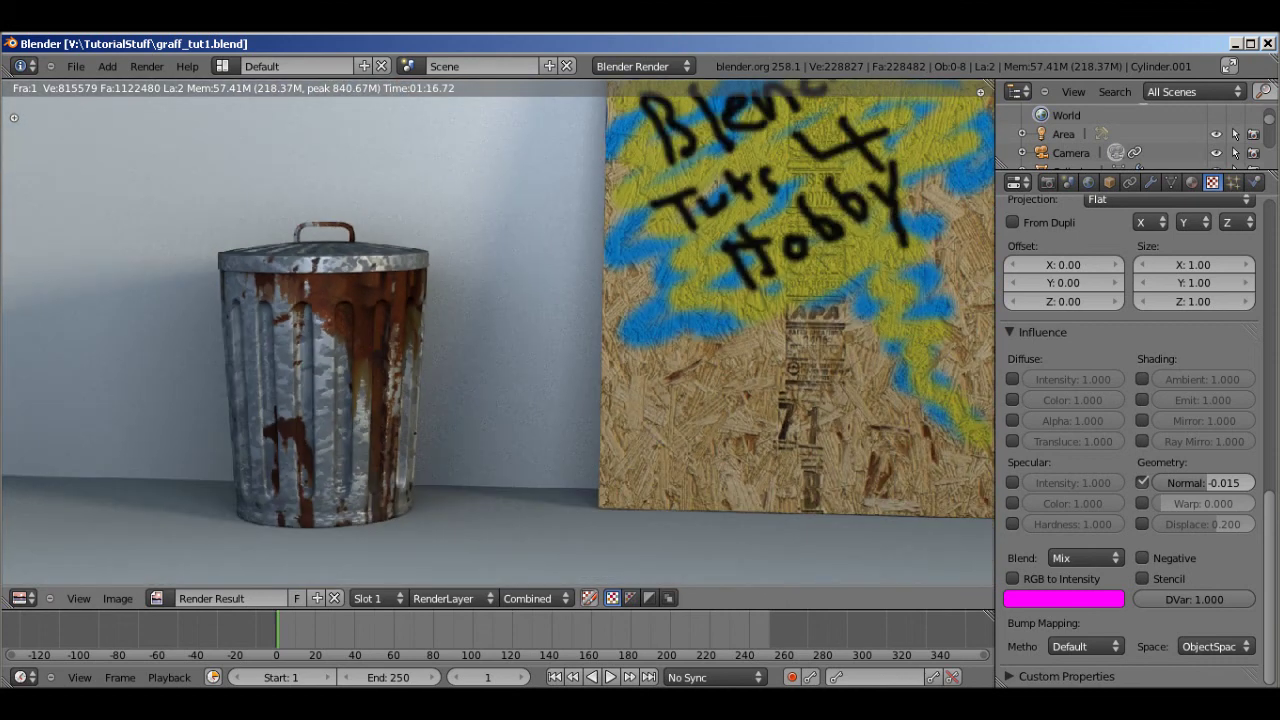
scroll(500, 330, down, 4)
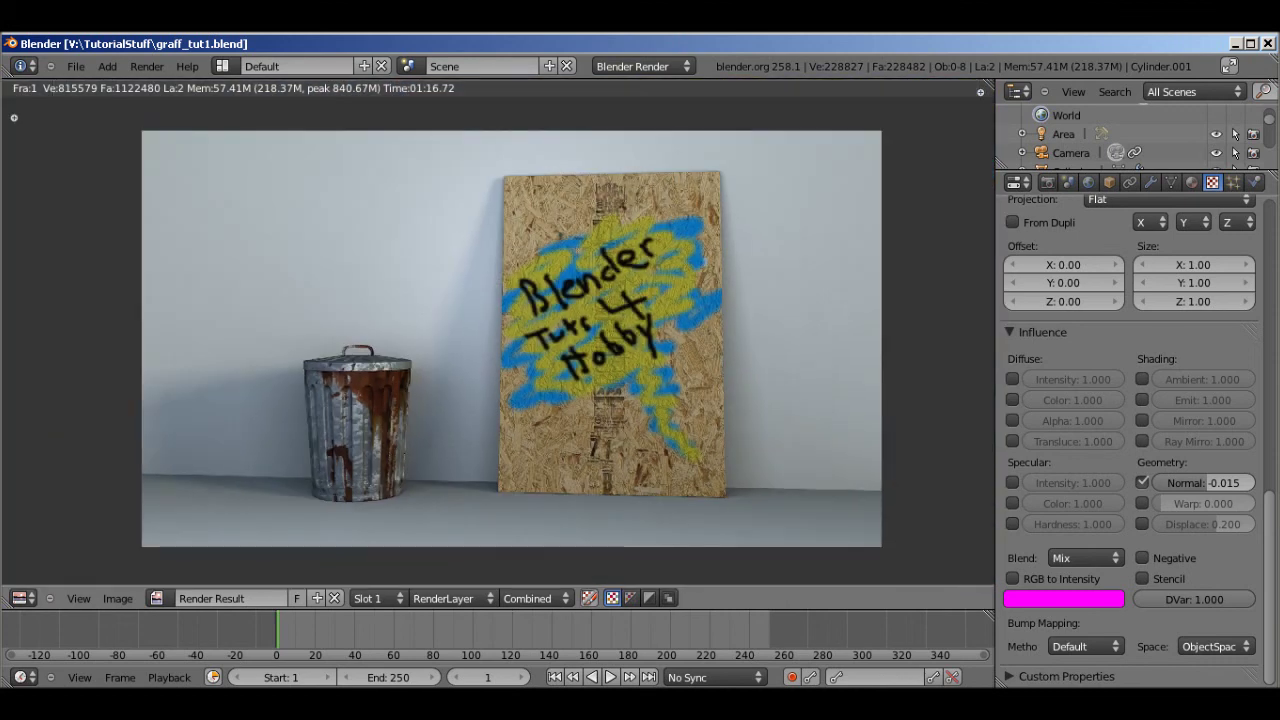